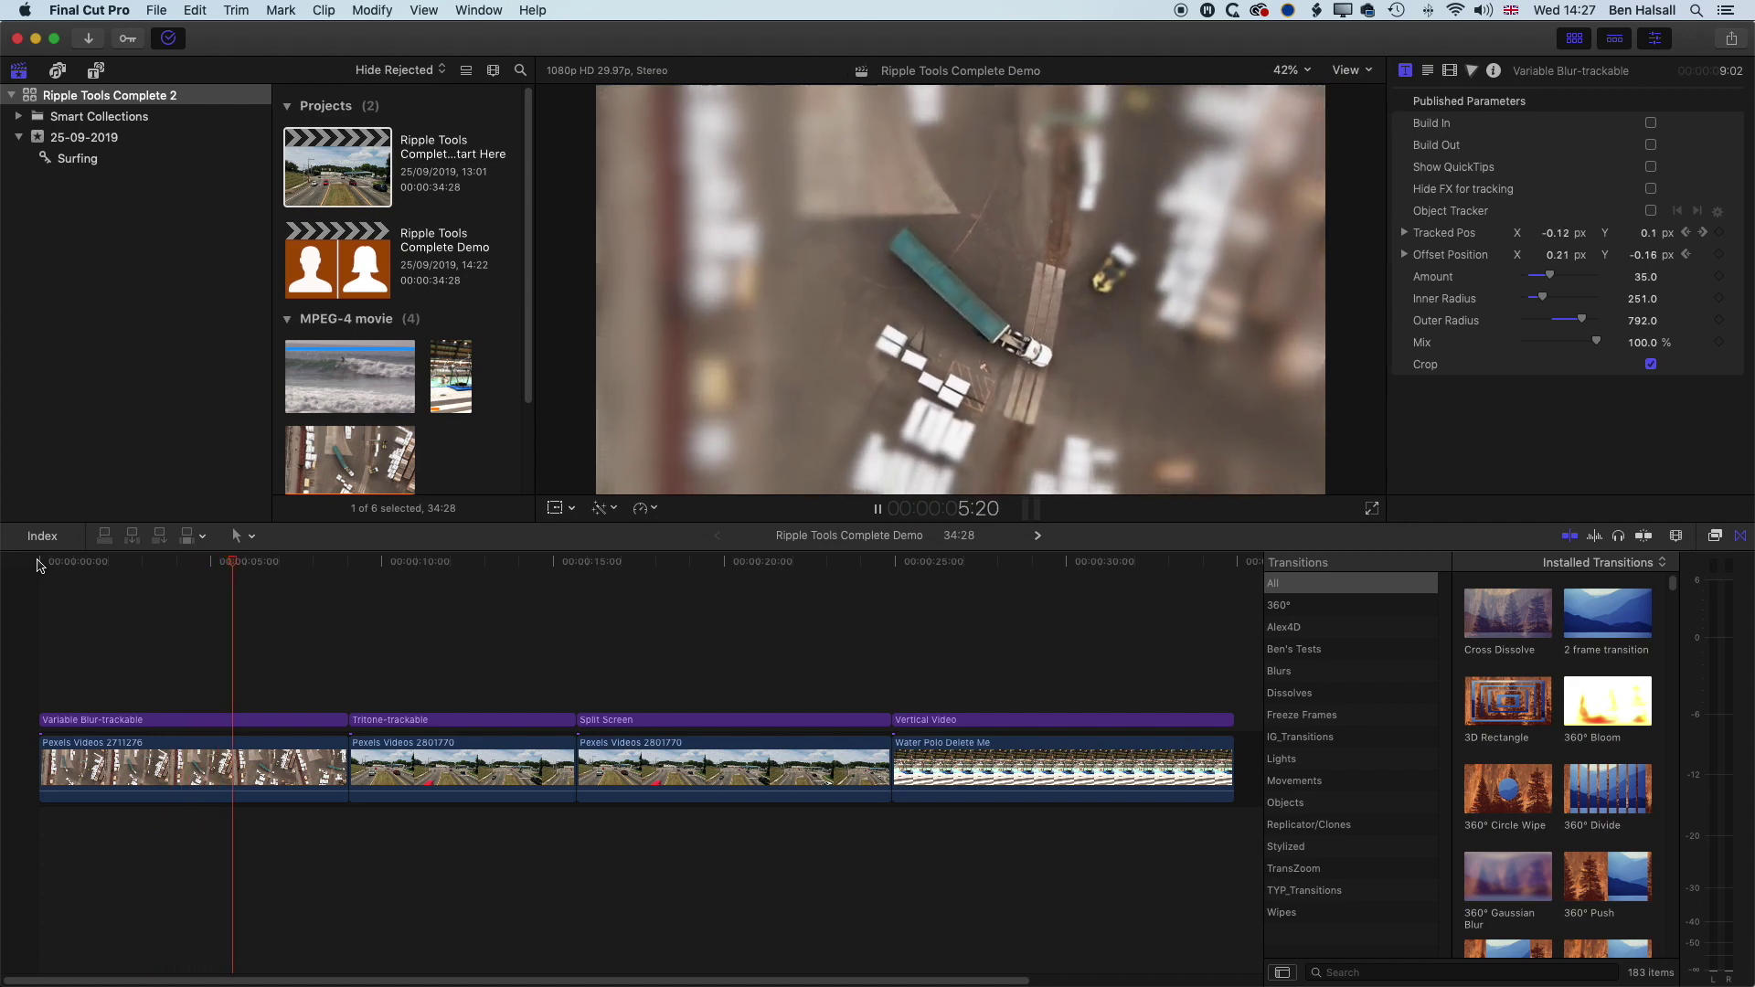
Show the Ripple Tools Complete category in the titles browser and widen the browser
left_click(38, 565)
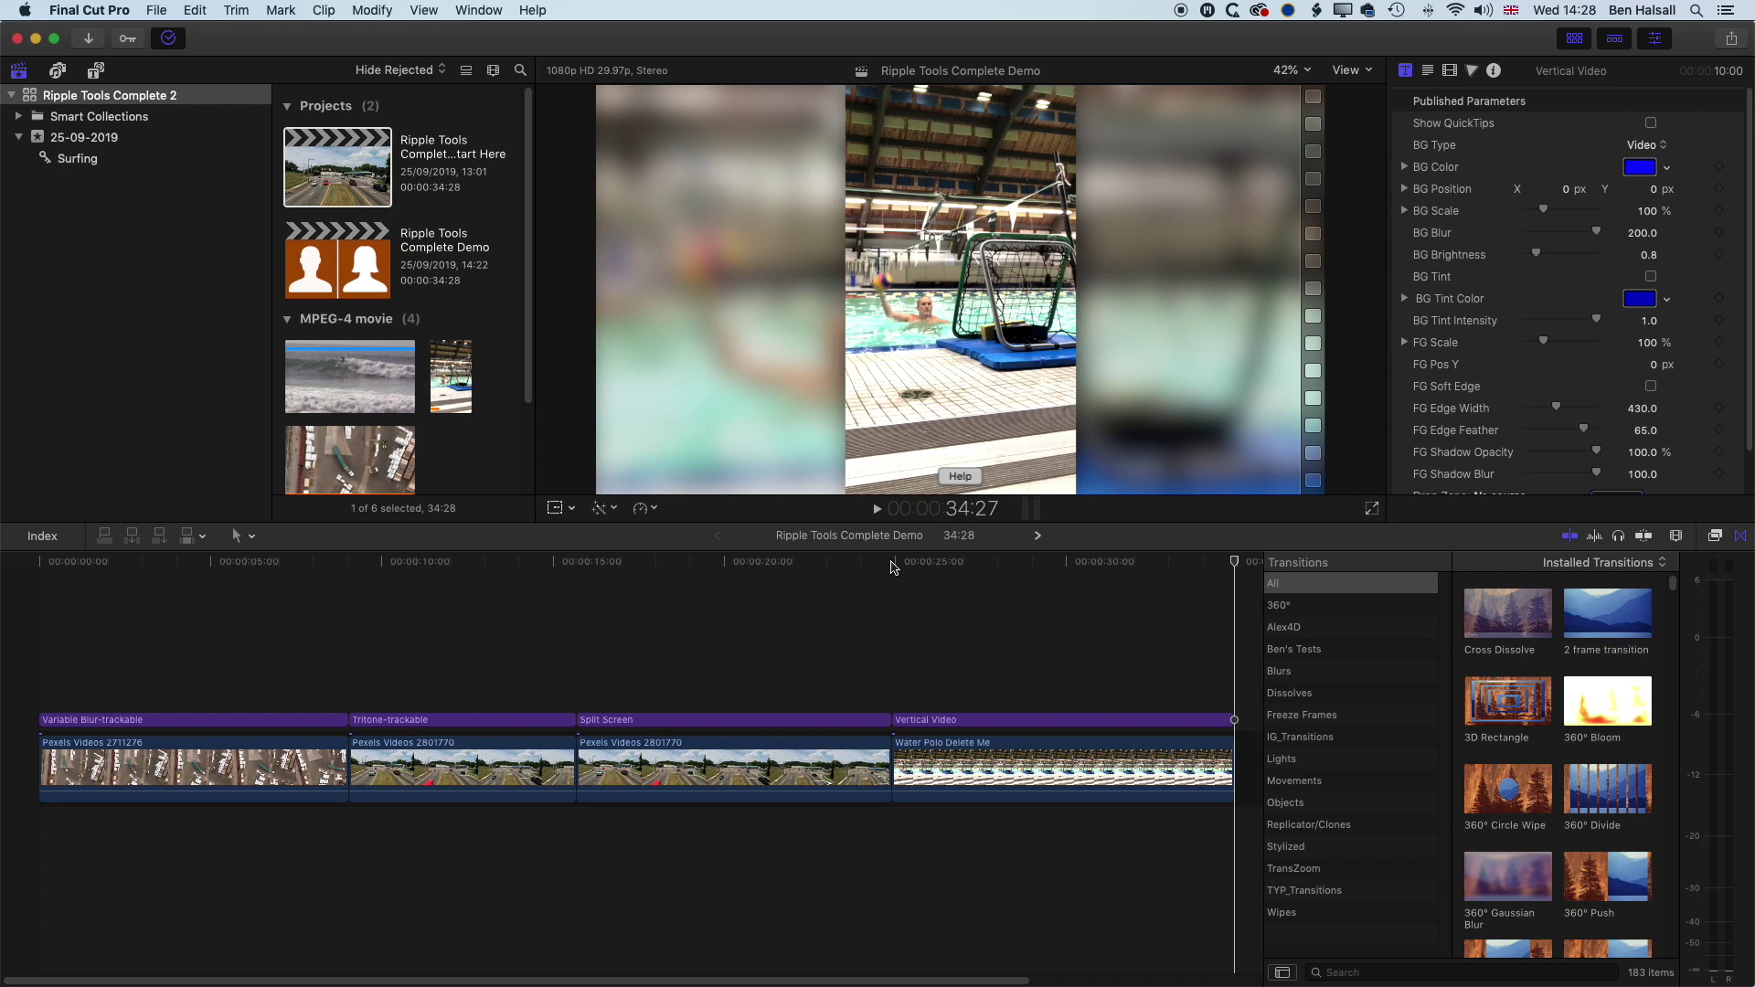
left_click(22, 93)
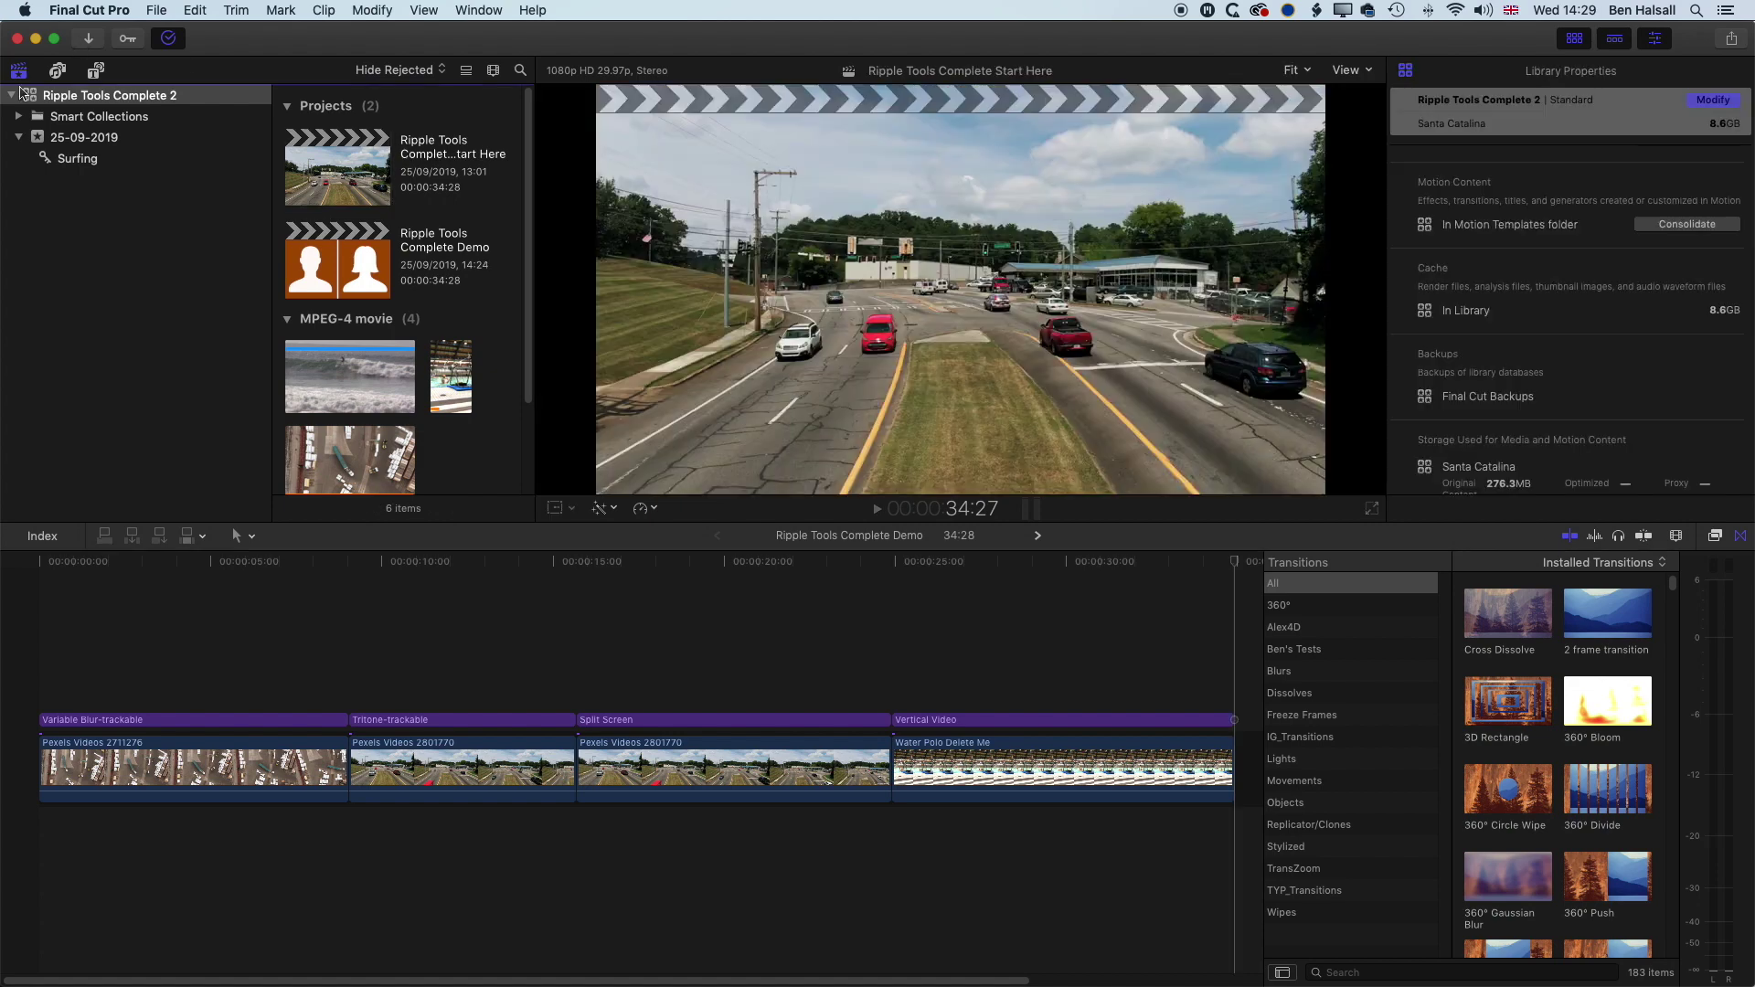
left_click(98, 72)
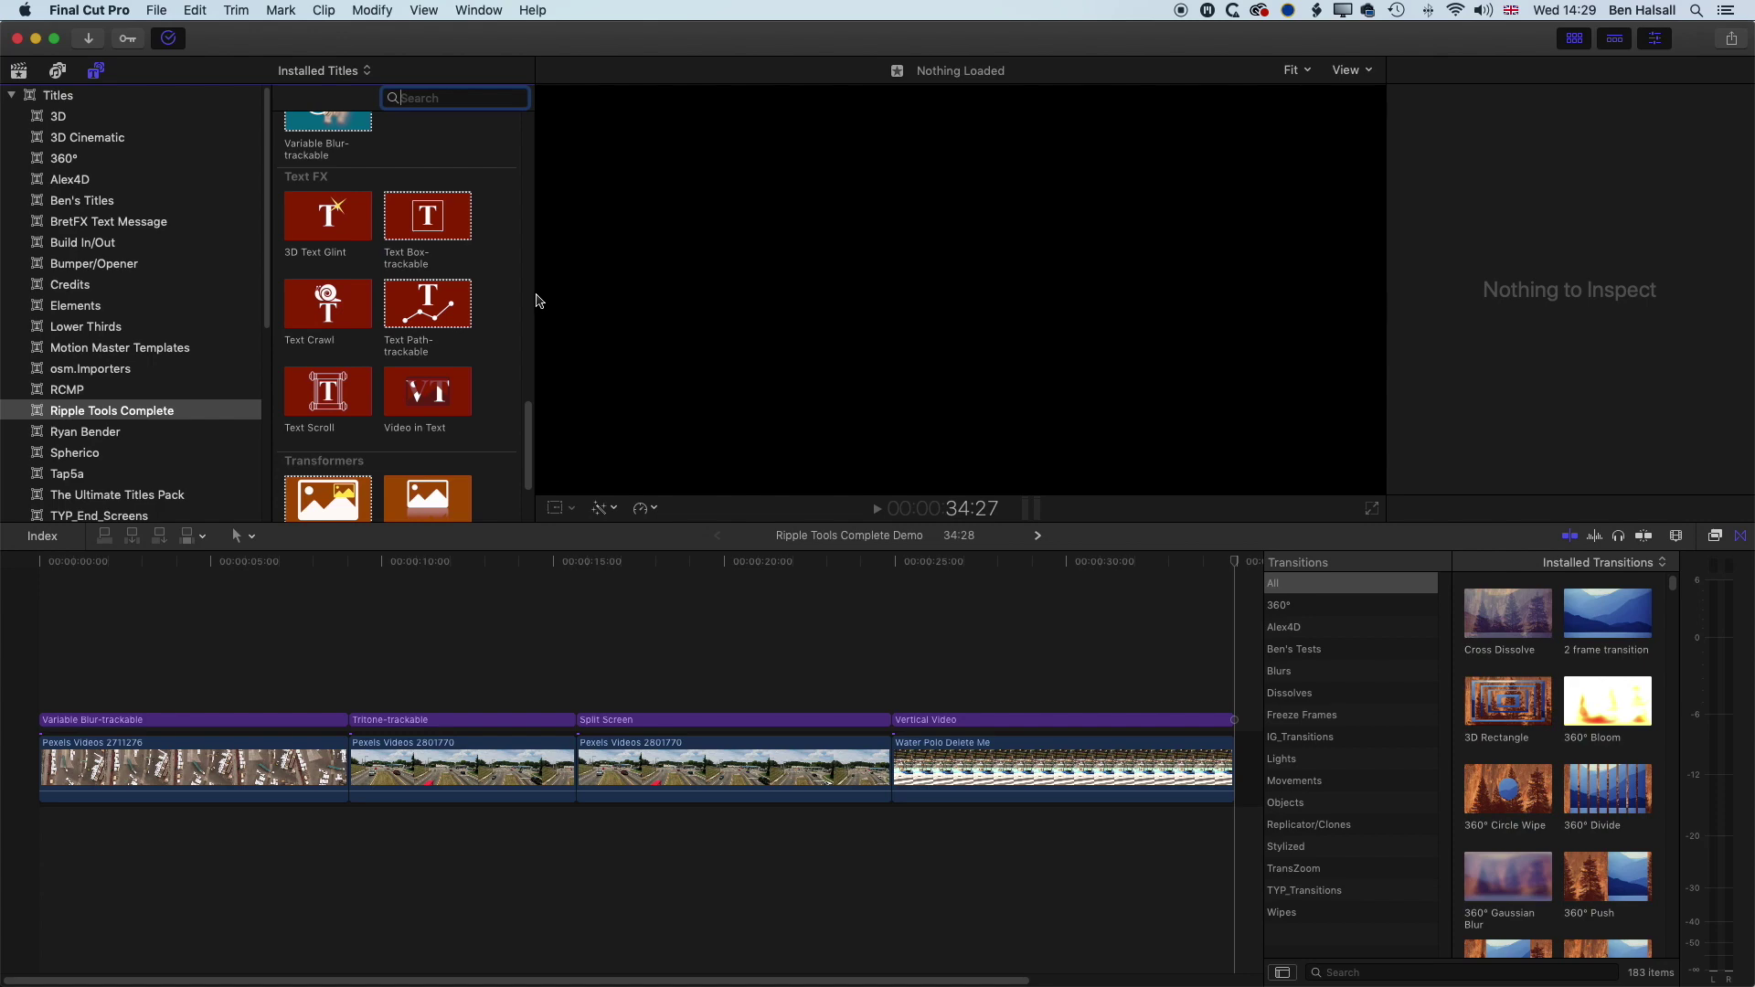
left_click_drag(533, 297, 772, 290)
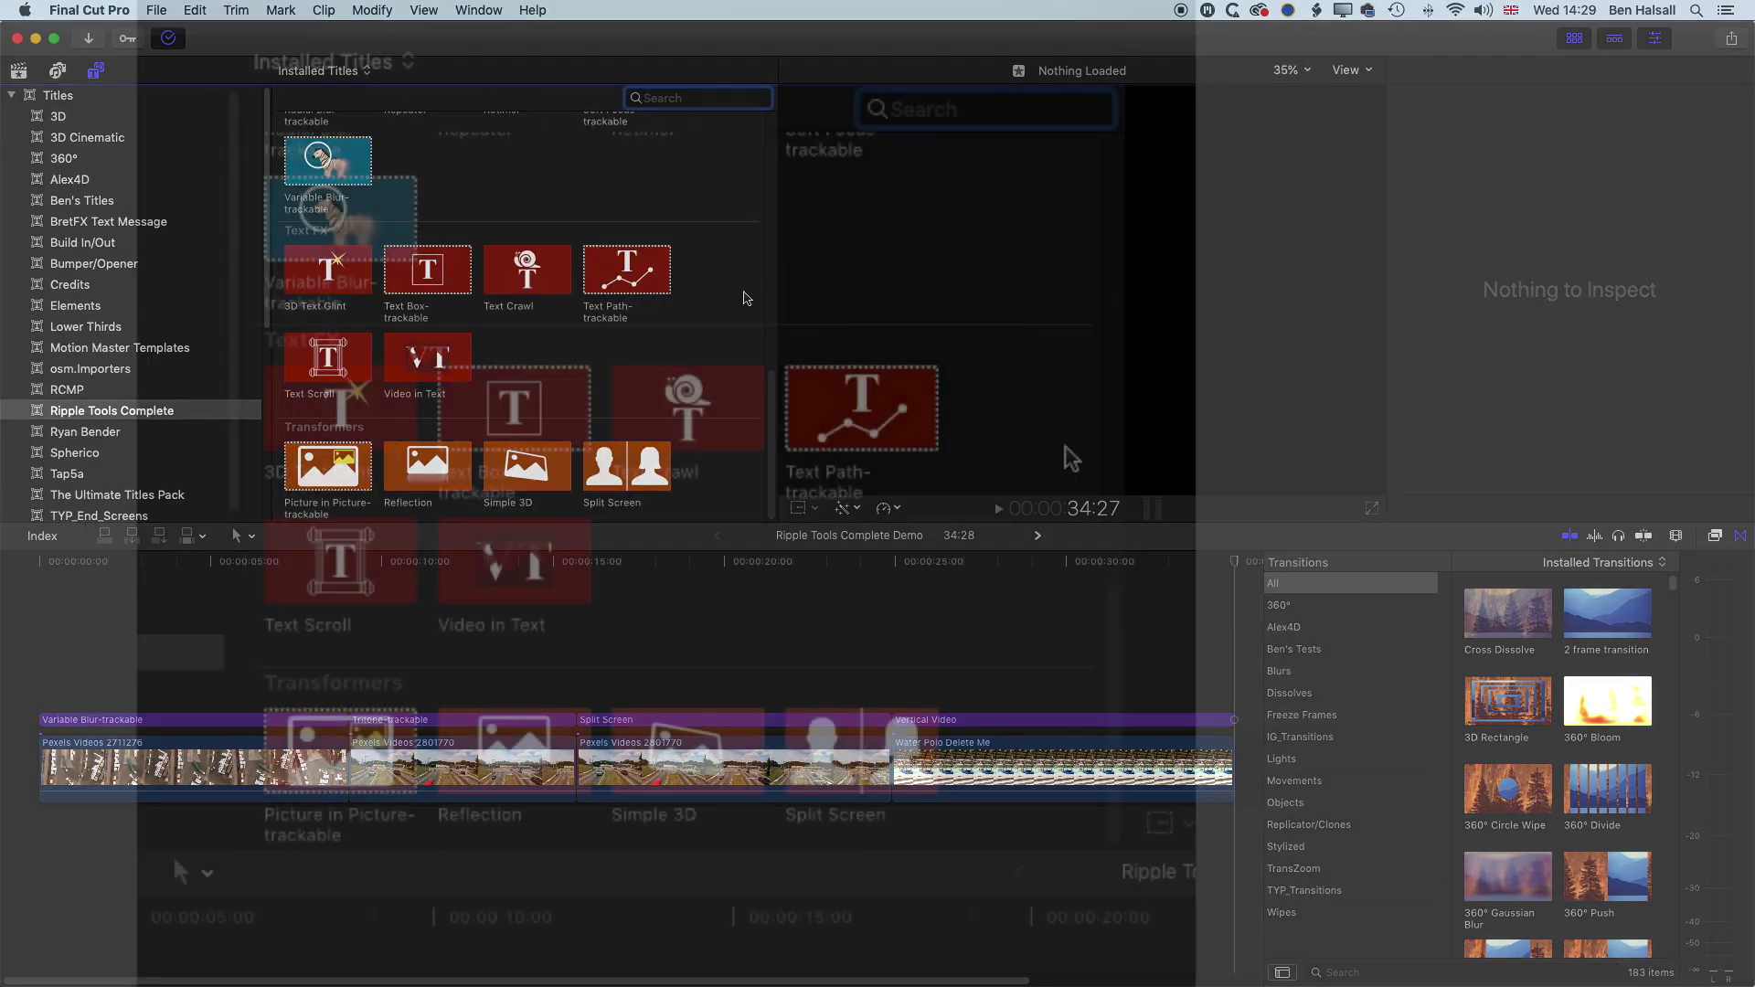
Look through the Ripple Tools Complete titles from the Helpers group to the Transformers group
scroll(857, 450, "up", 10)
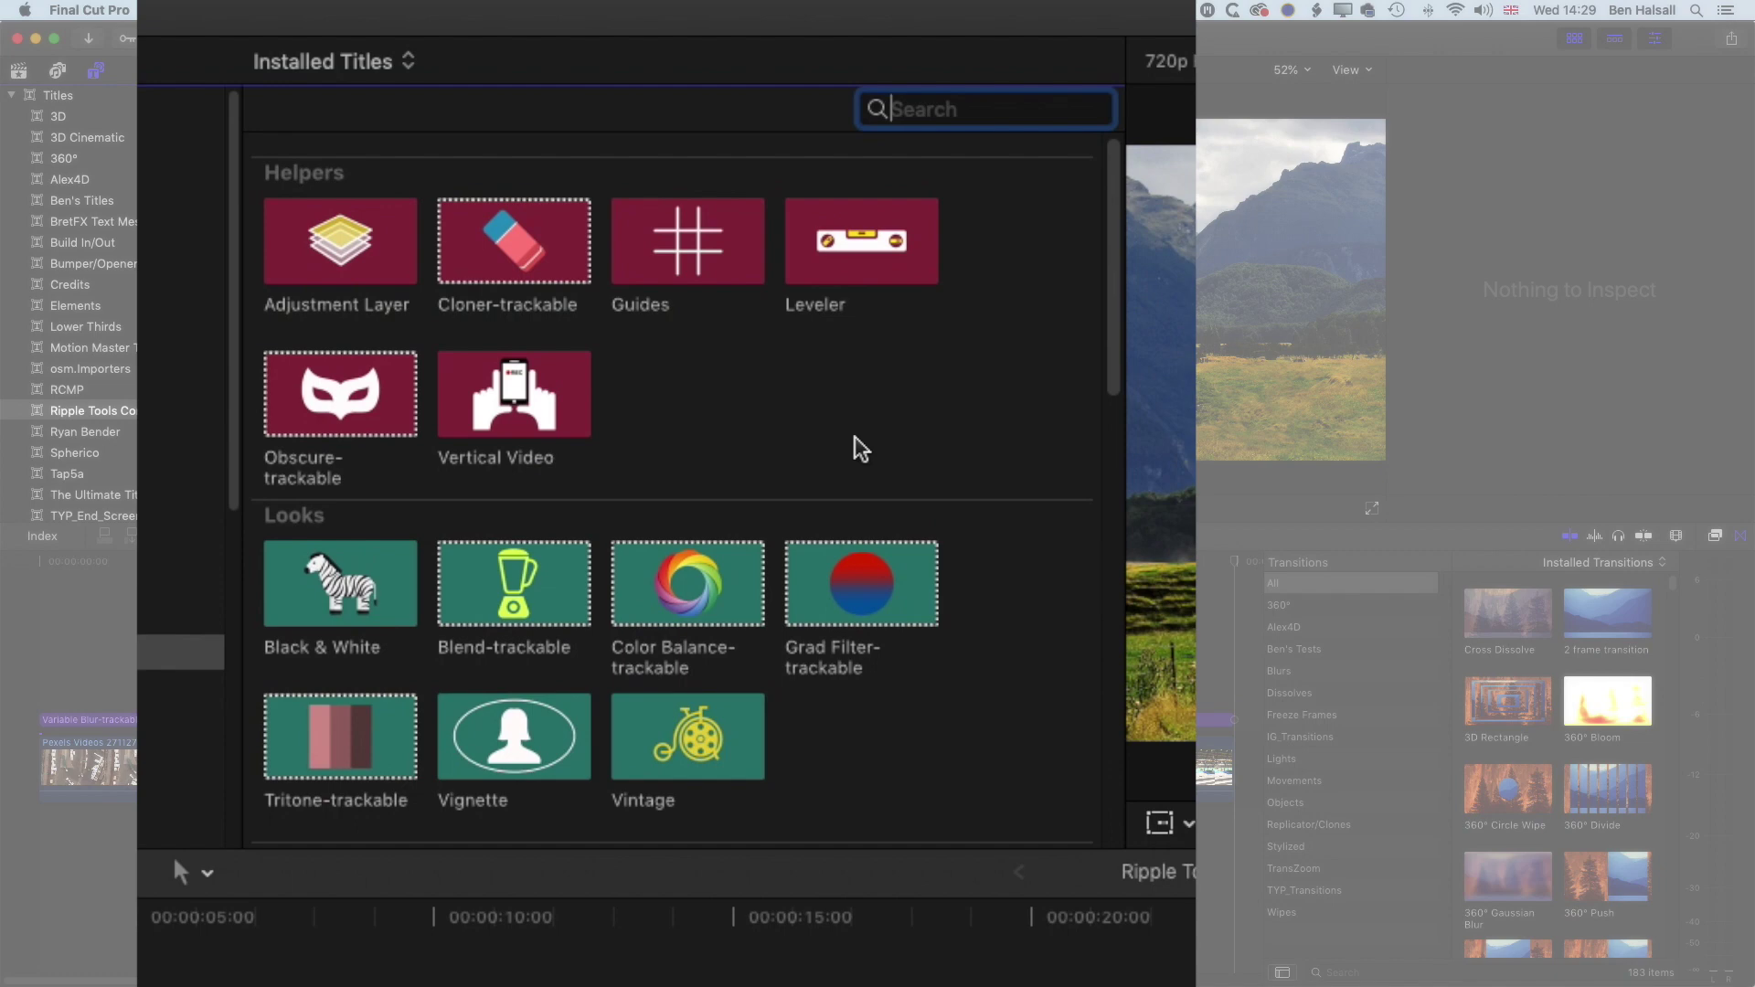
scroll(856, 448, "down", 4)
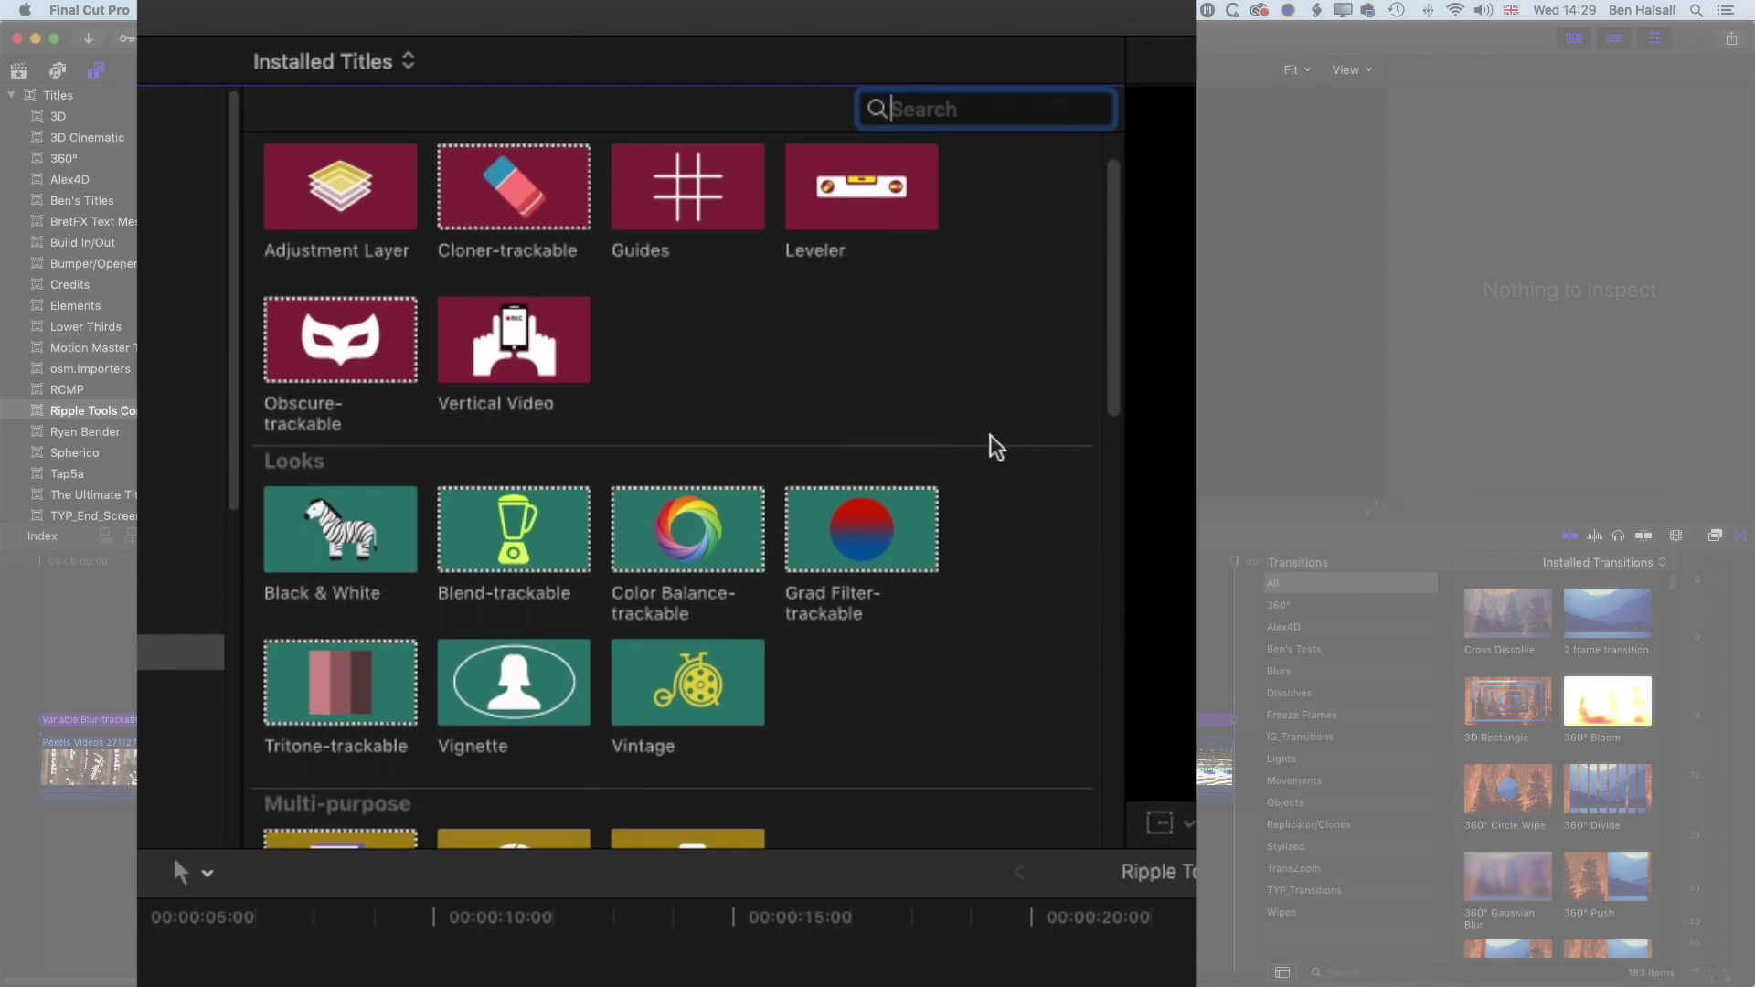
scroll(985, 448, "up", 4)
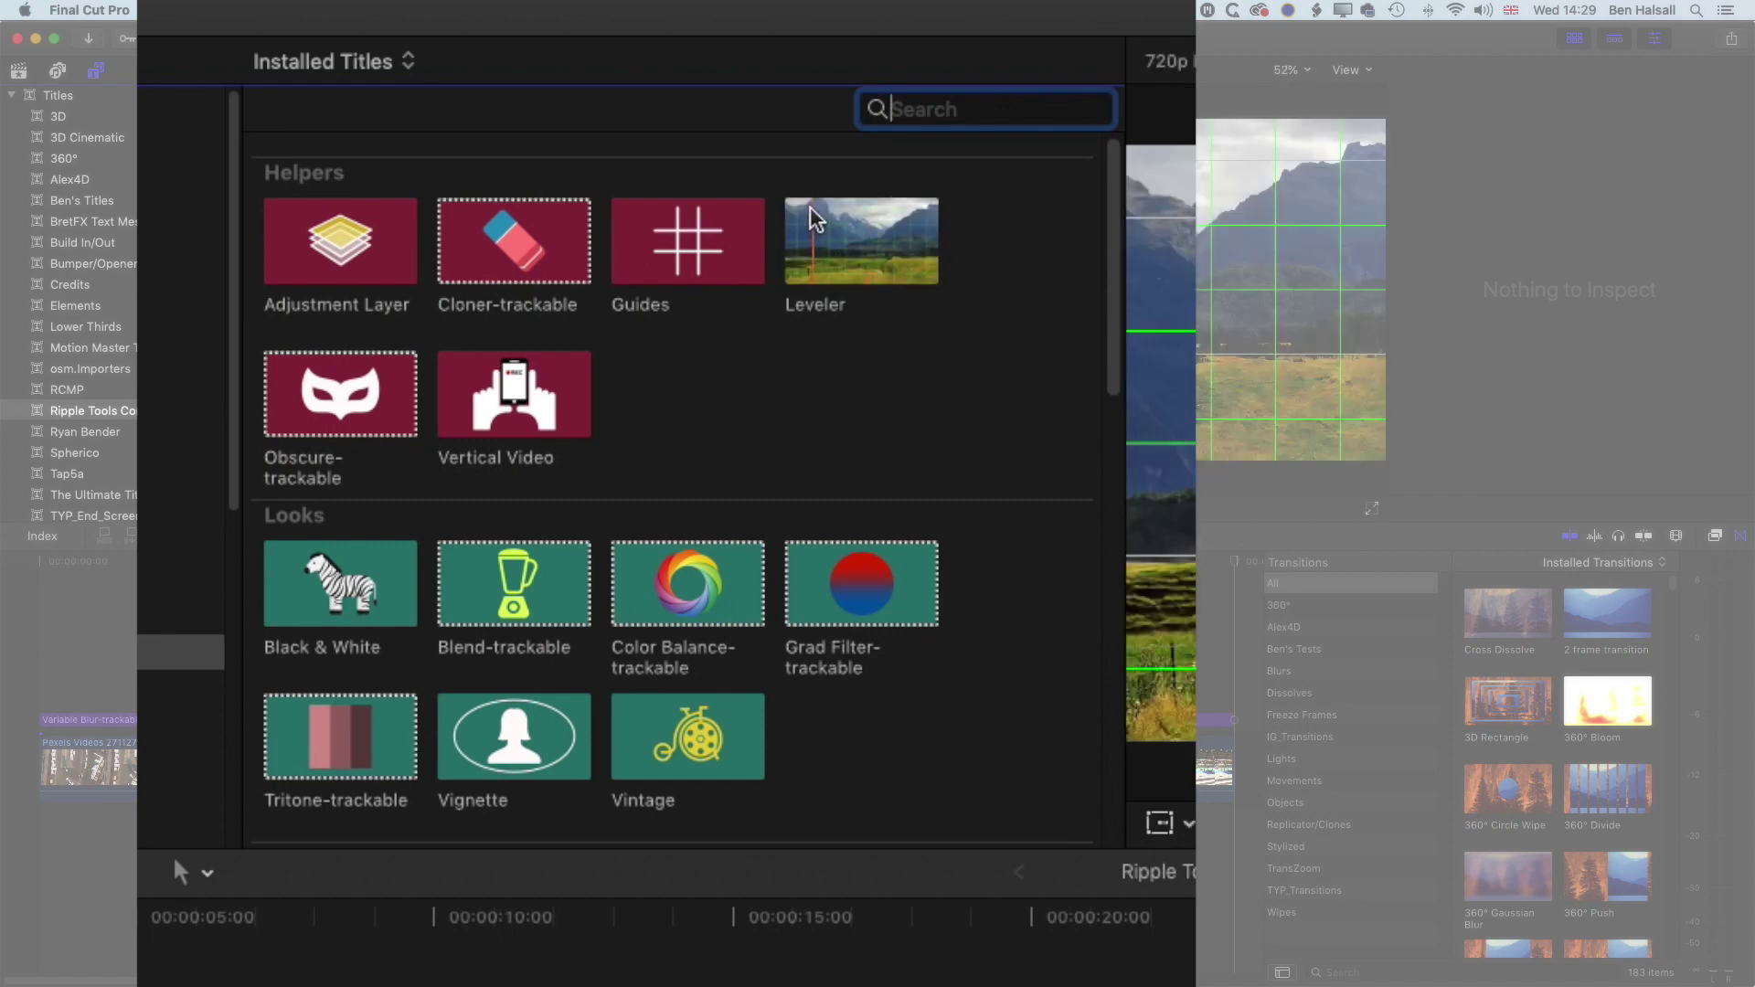
scroll(1019, 410, "down", 5)
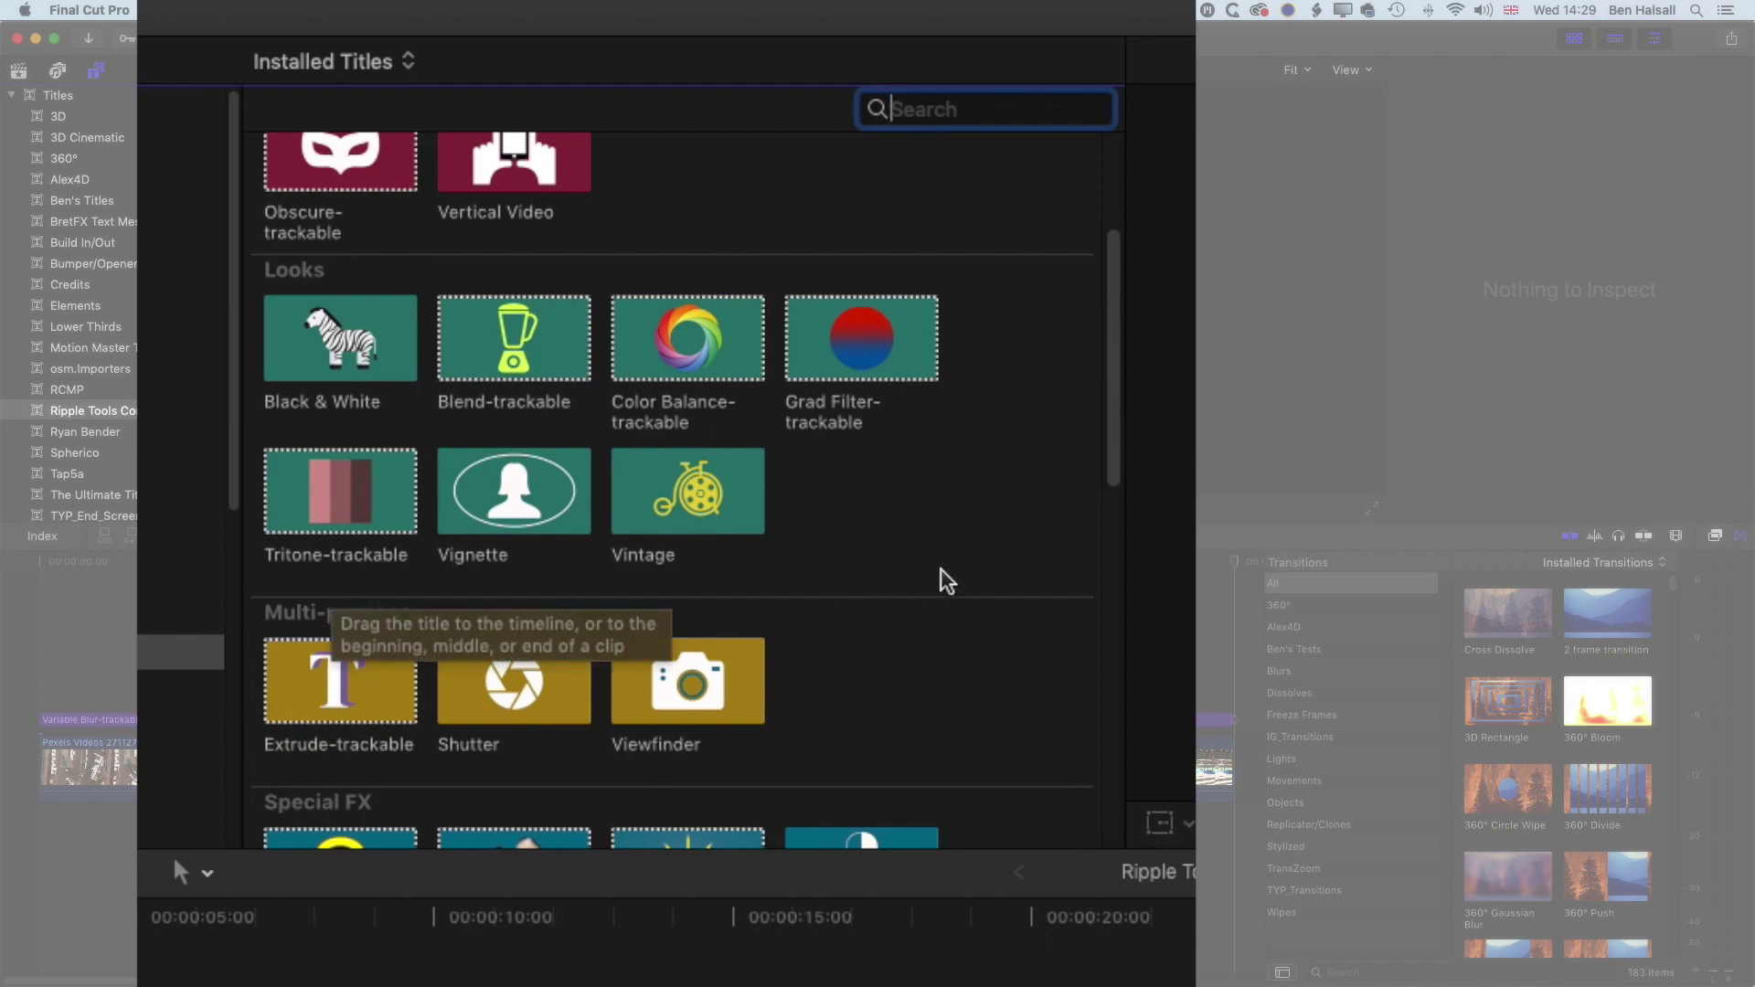
scroll(946, 580, "down", 5)
scroll(947, 580, "down", 3)
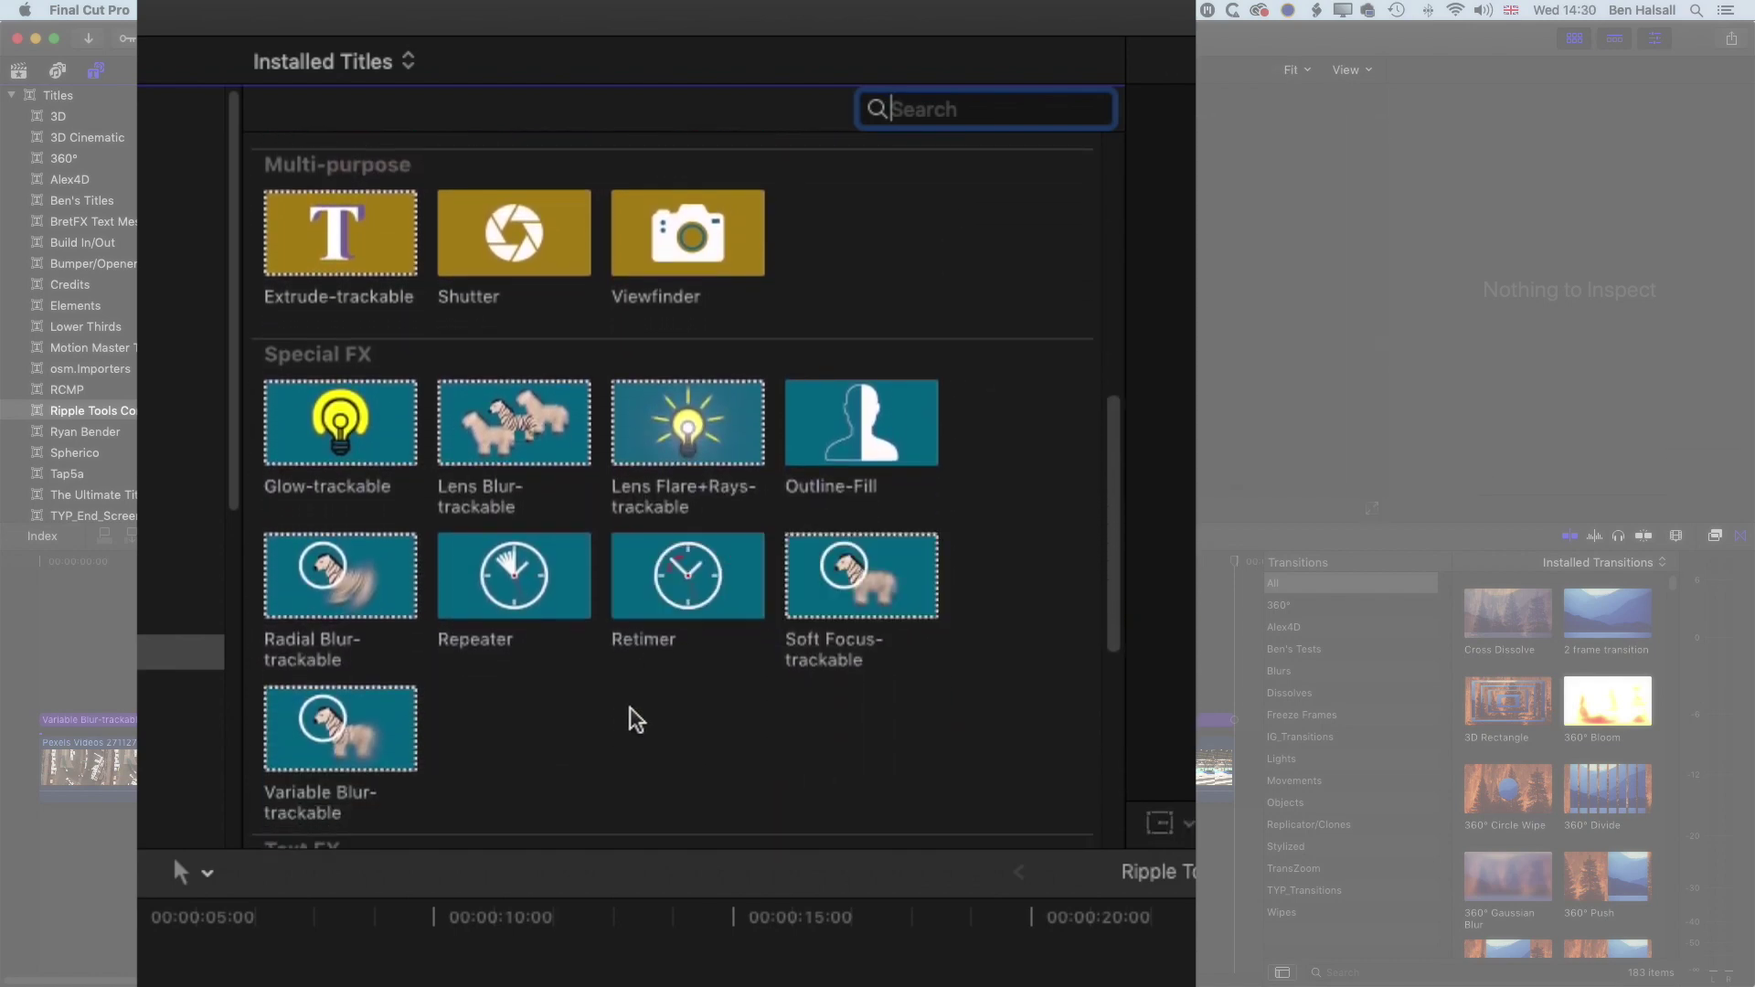
scroll(988, 698, "down", 10)
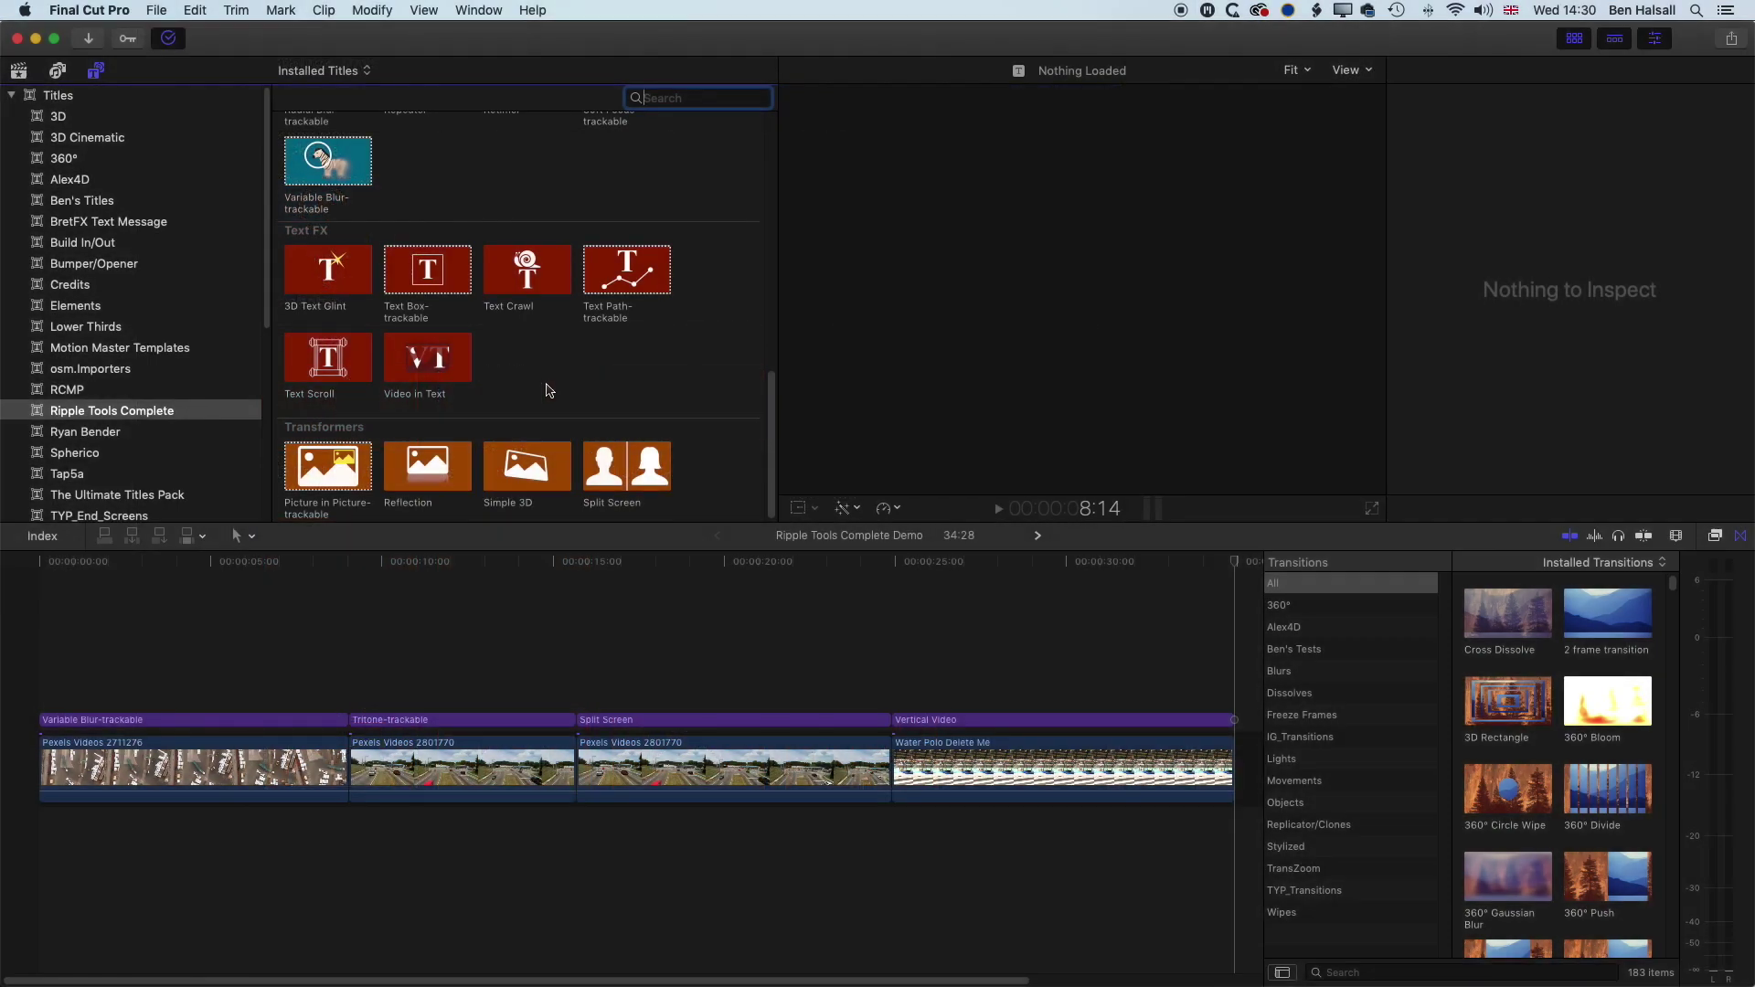
Switch to the Ripple Tools Complete Start Here project and move the playhead to its first frame
left_click(1038, 539)
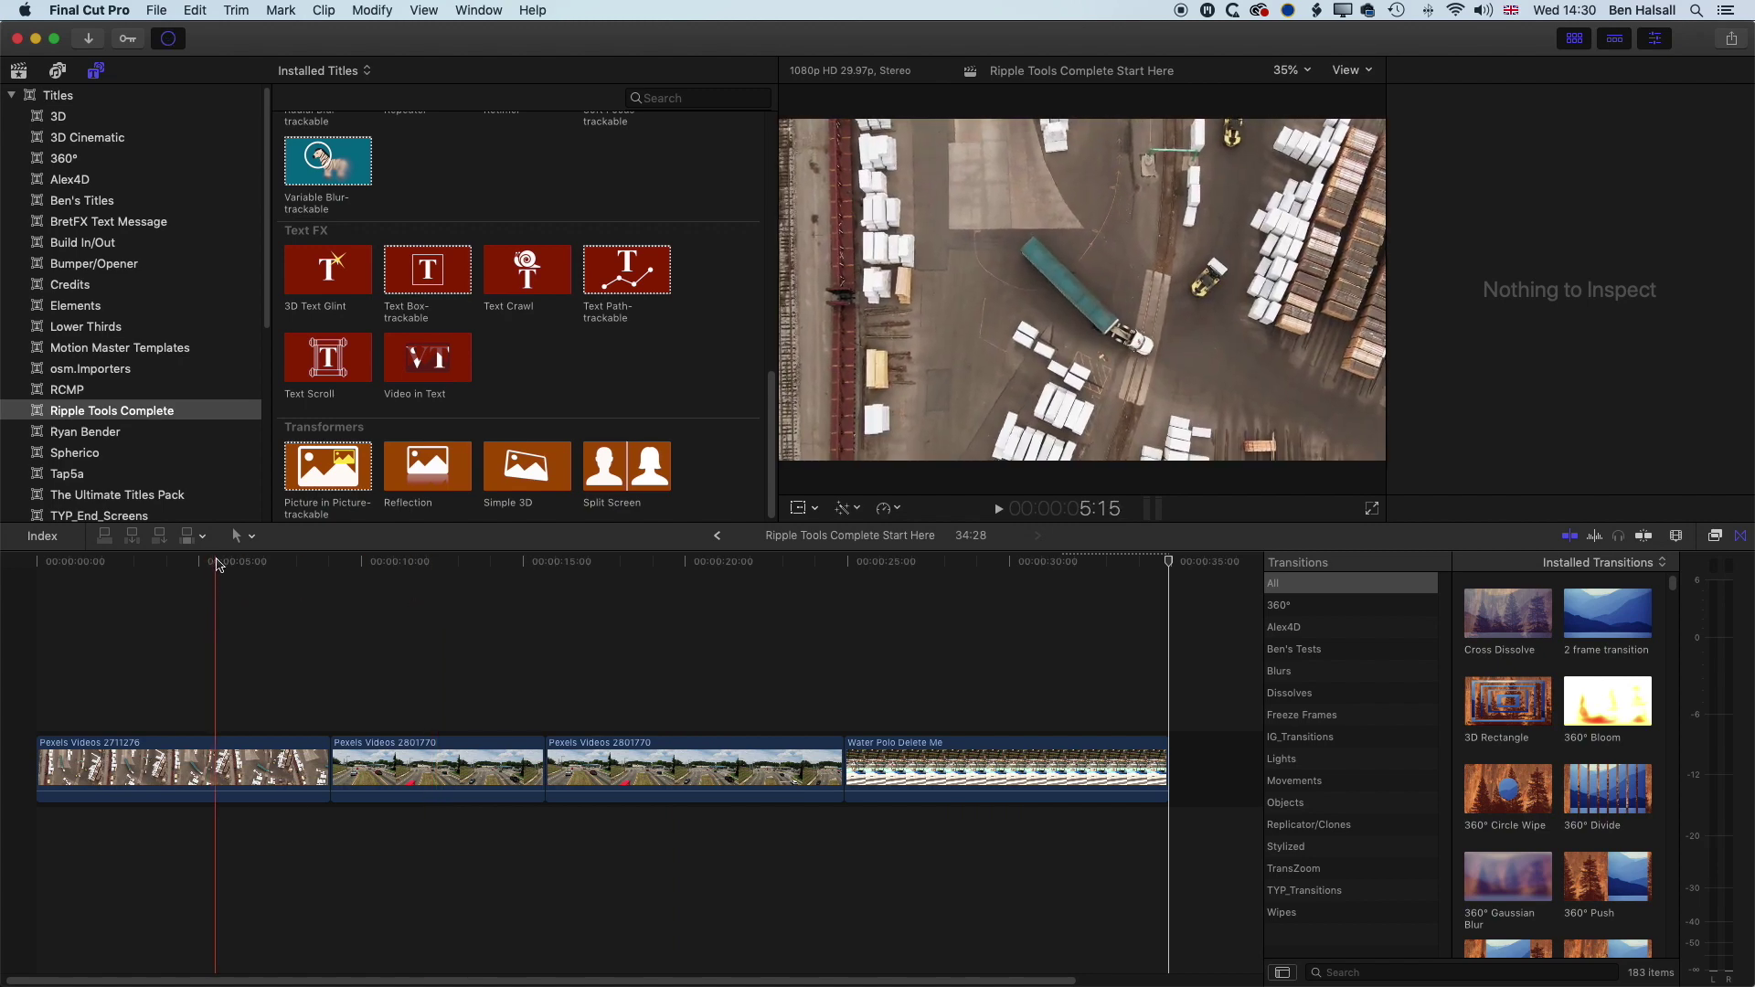
left_click(217, 564)
left_click_drag(217, 564, 27, 568)
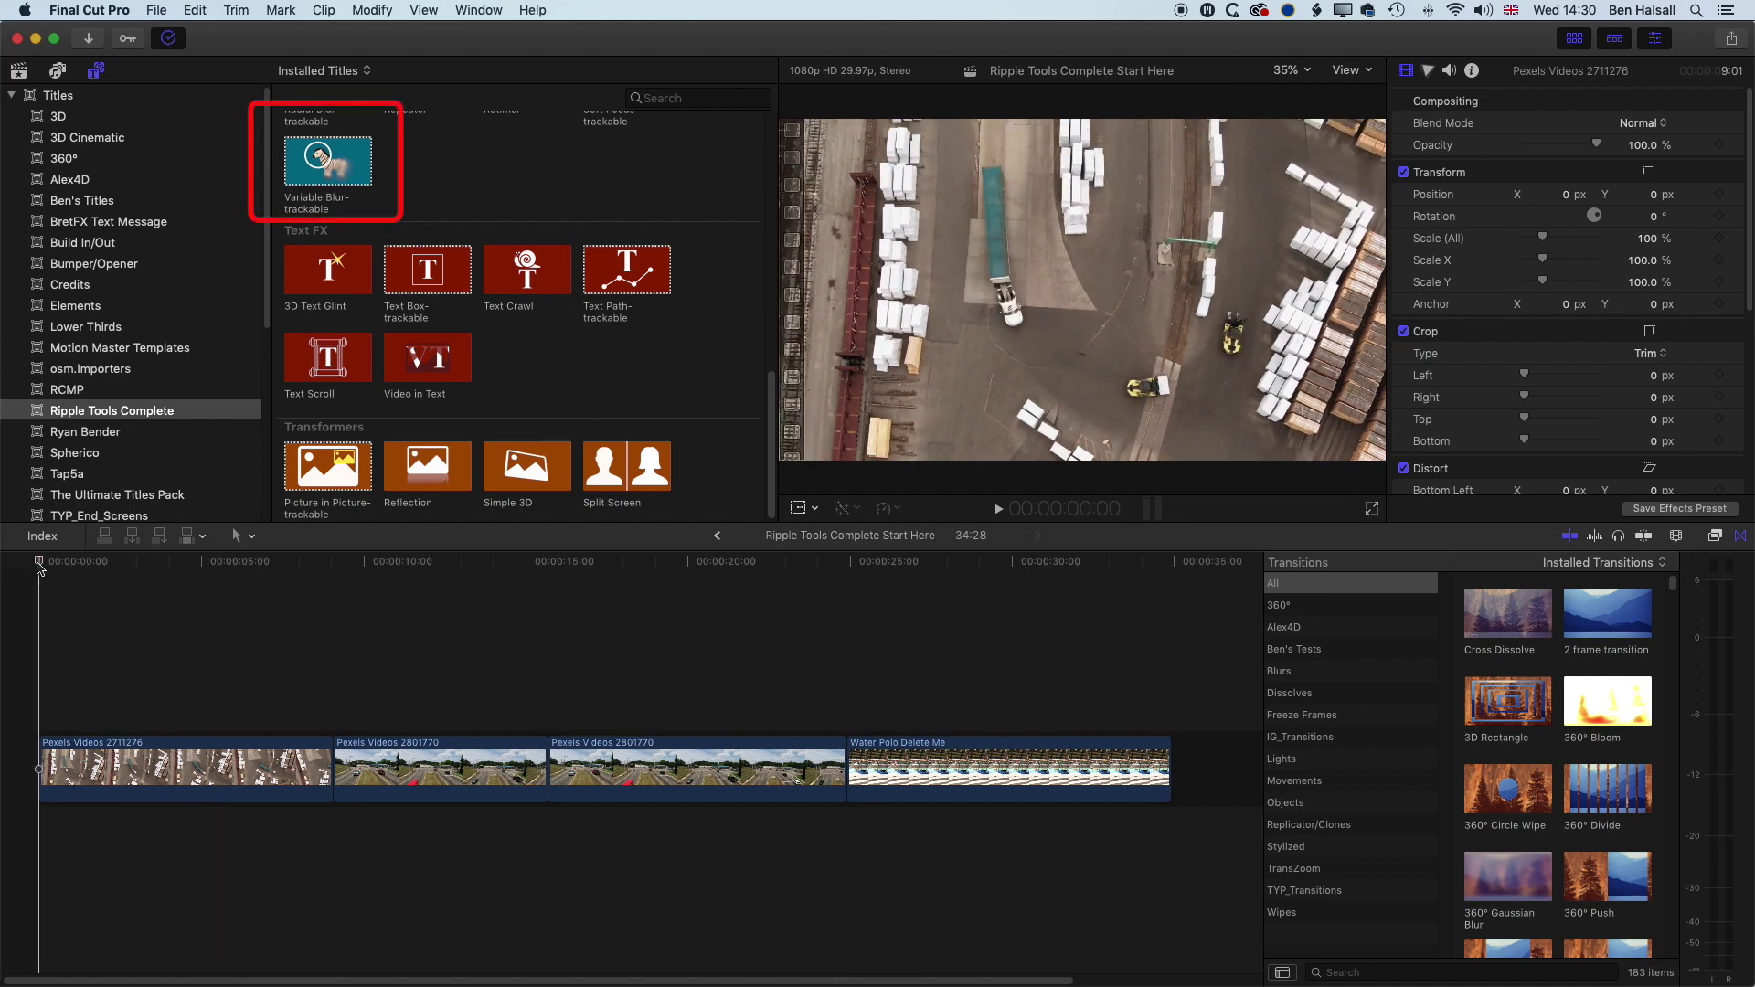
Add the Variable Blur-trackable title above the first clip and extend its end to match the clip's end
left_click_drag(327, 162, 148, 615)
left_click(333, 561)
left_click_drag(197, 720, 331, 720)
left_click(149, 720)
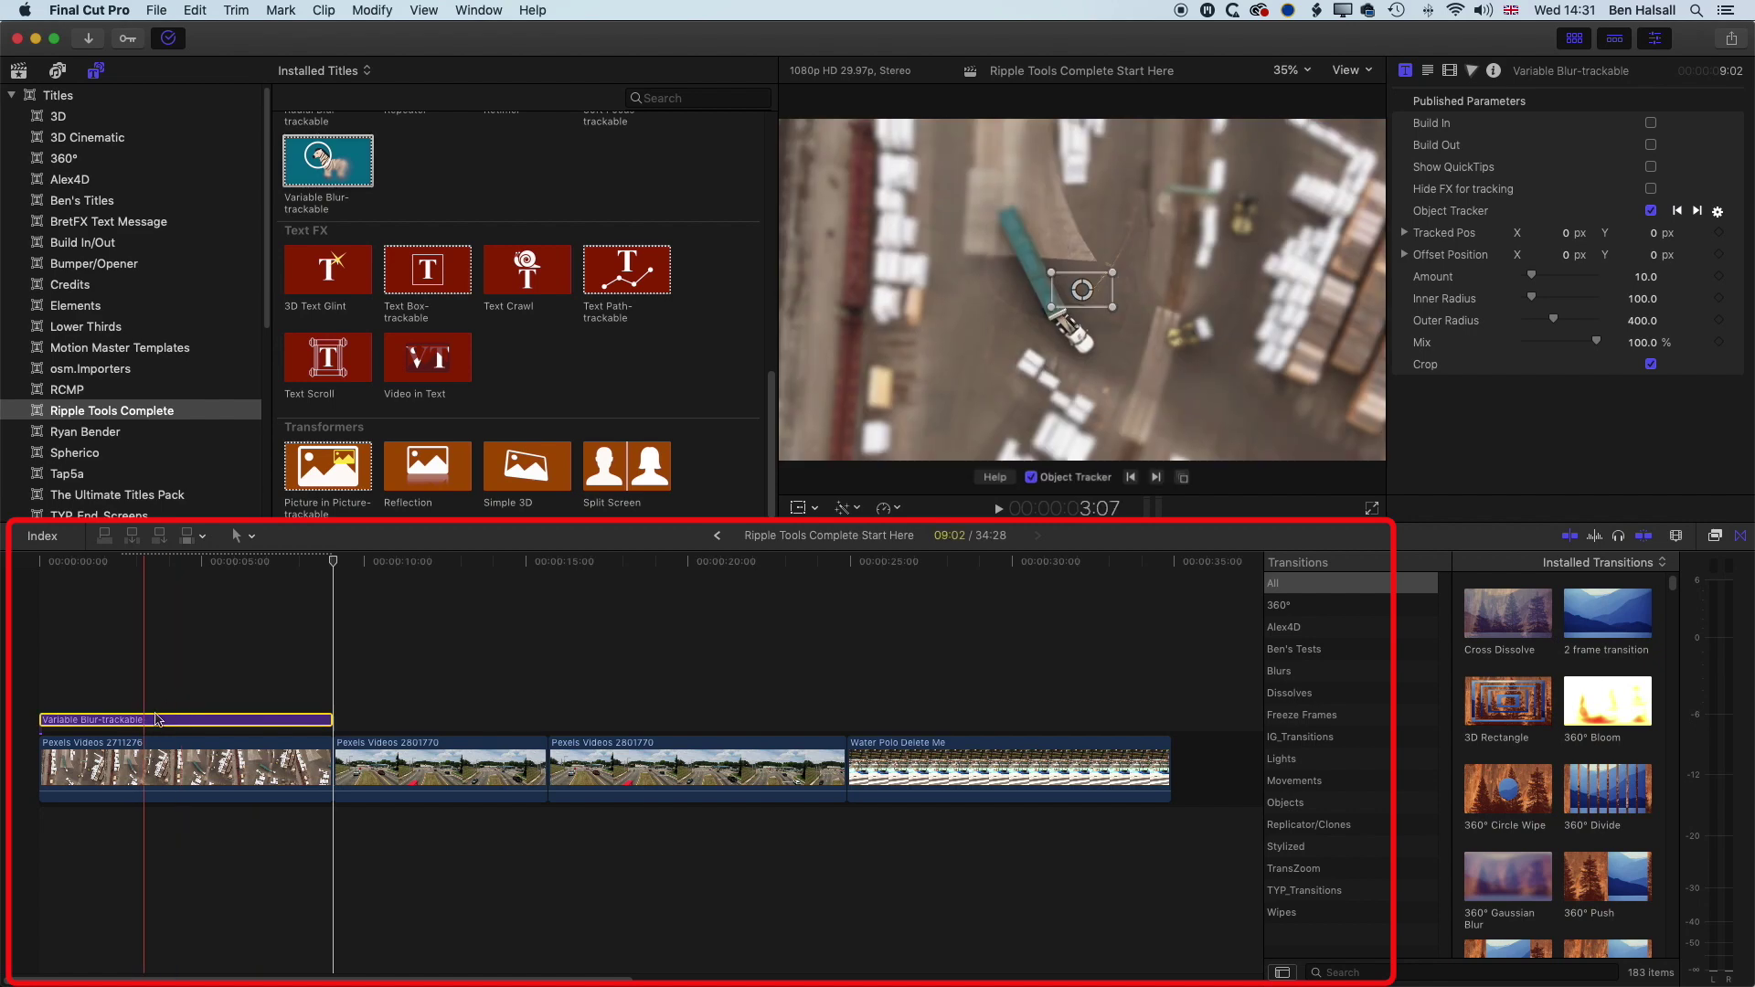
Fit the blur title's object tracker box over the teal truck at the first frame and track it forward
left_click(125, 561)
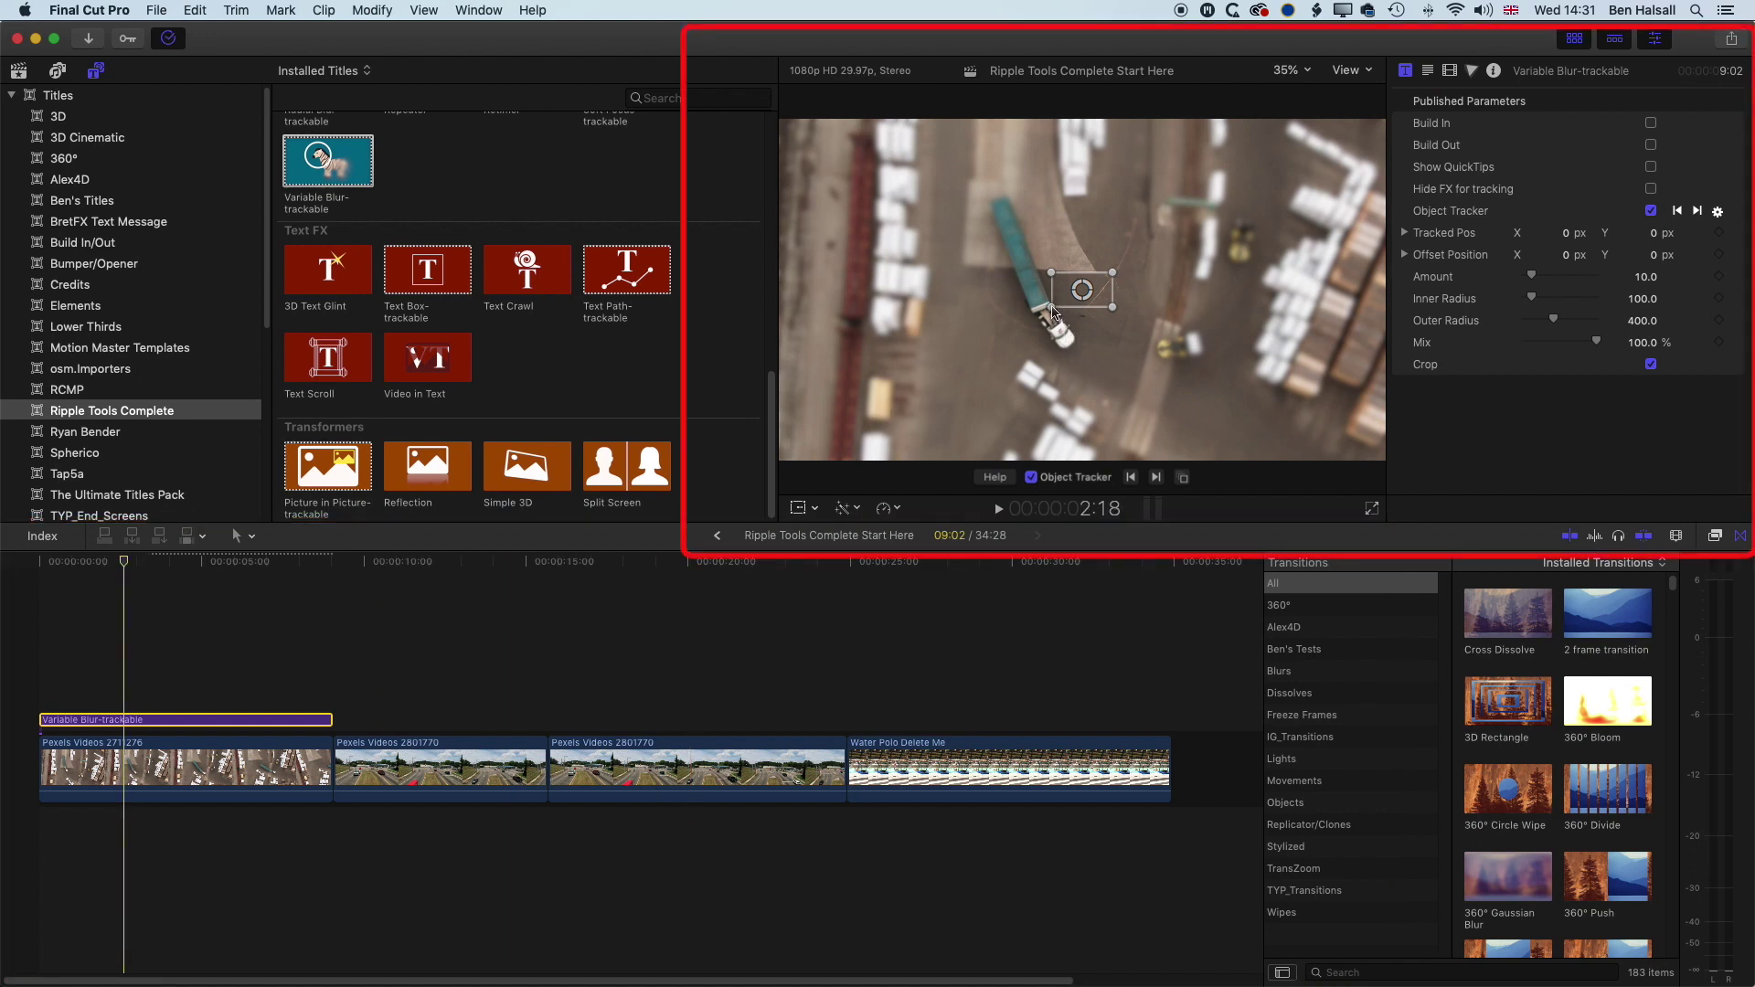
left_click_drag(1054, 311, 1060, 311)
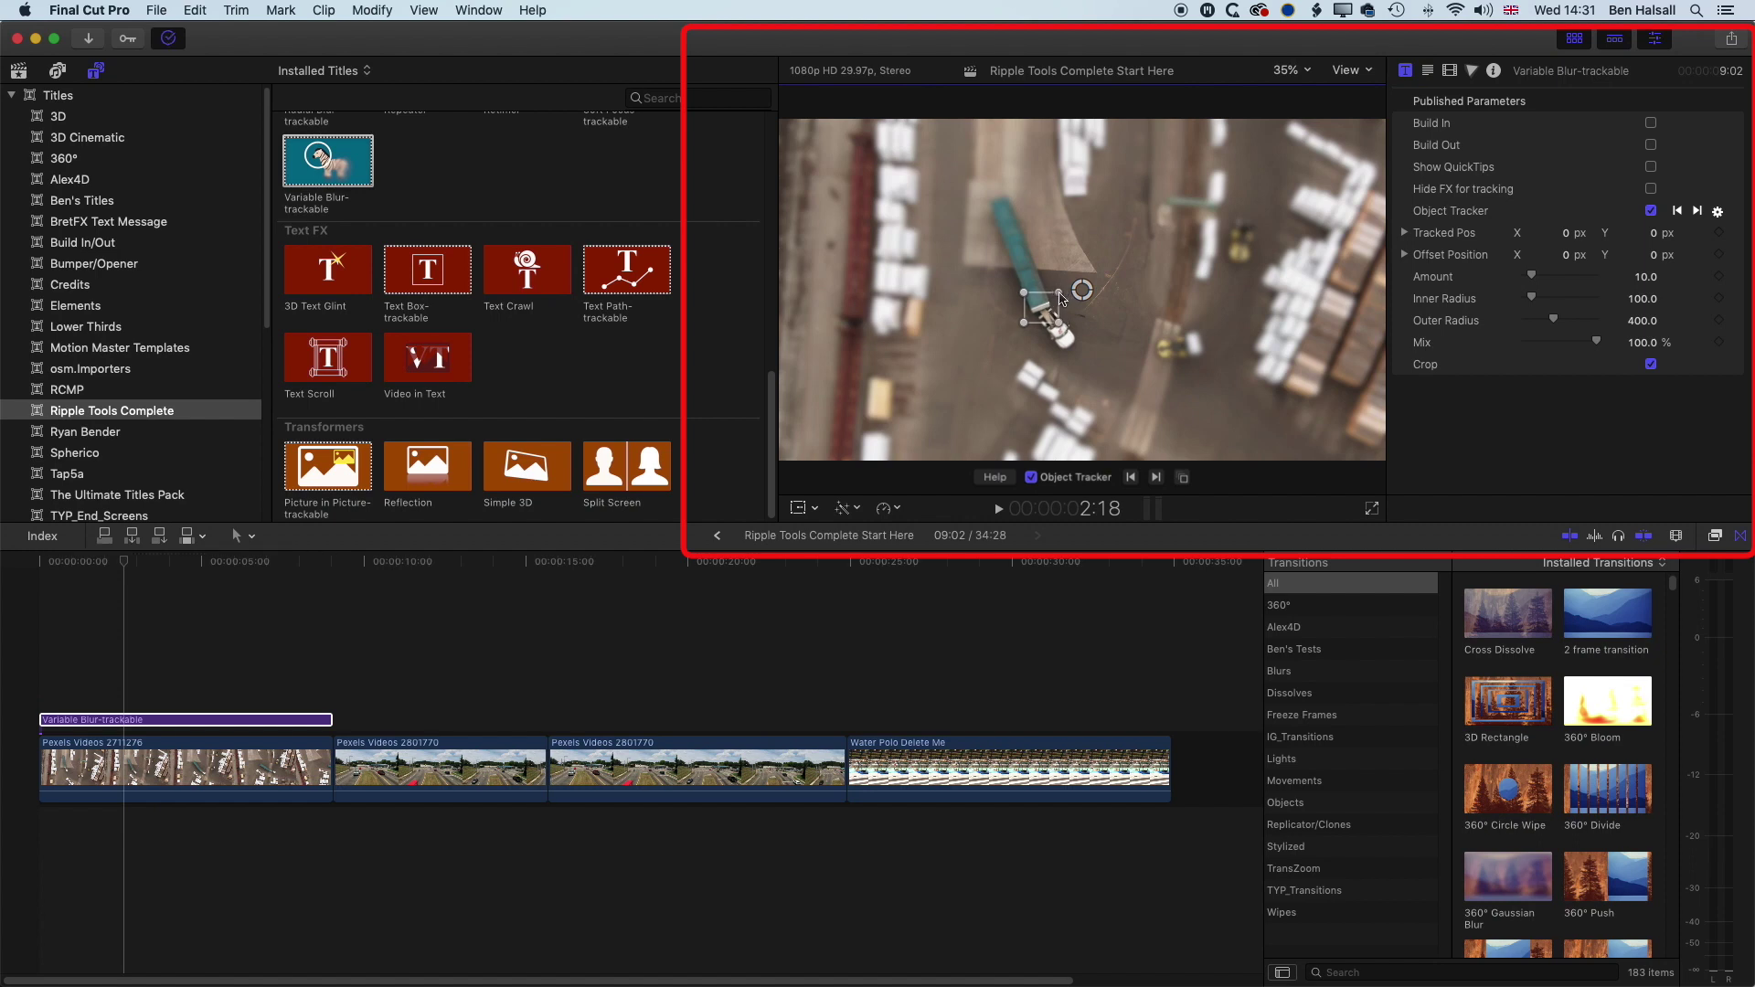
left_click_drag(126, 562, 37, 563)
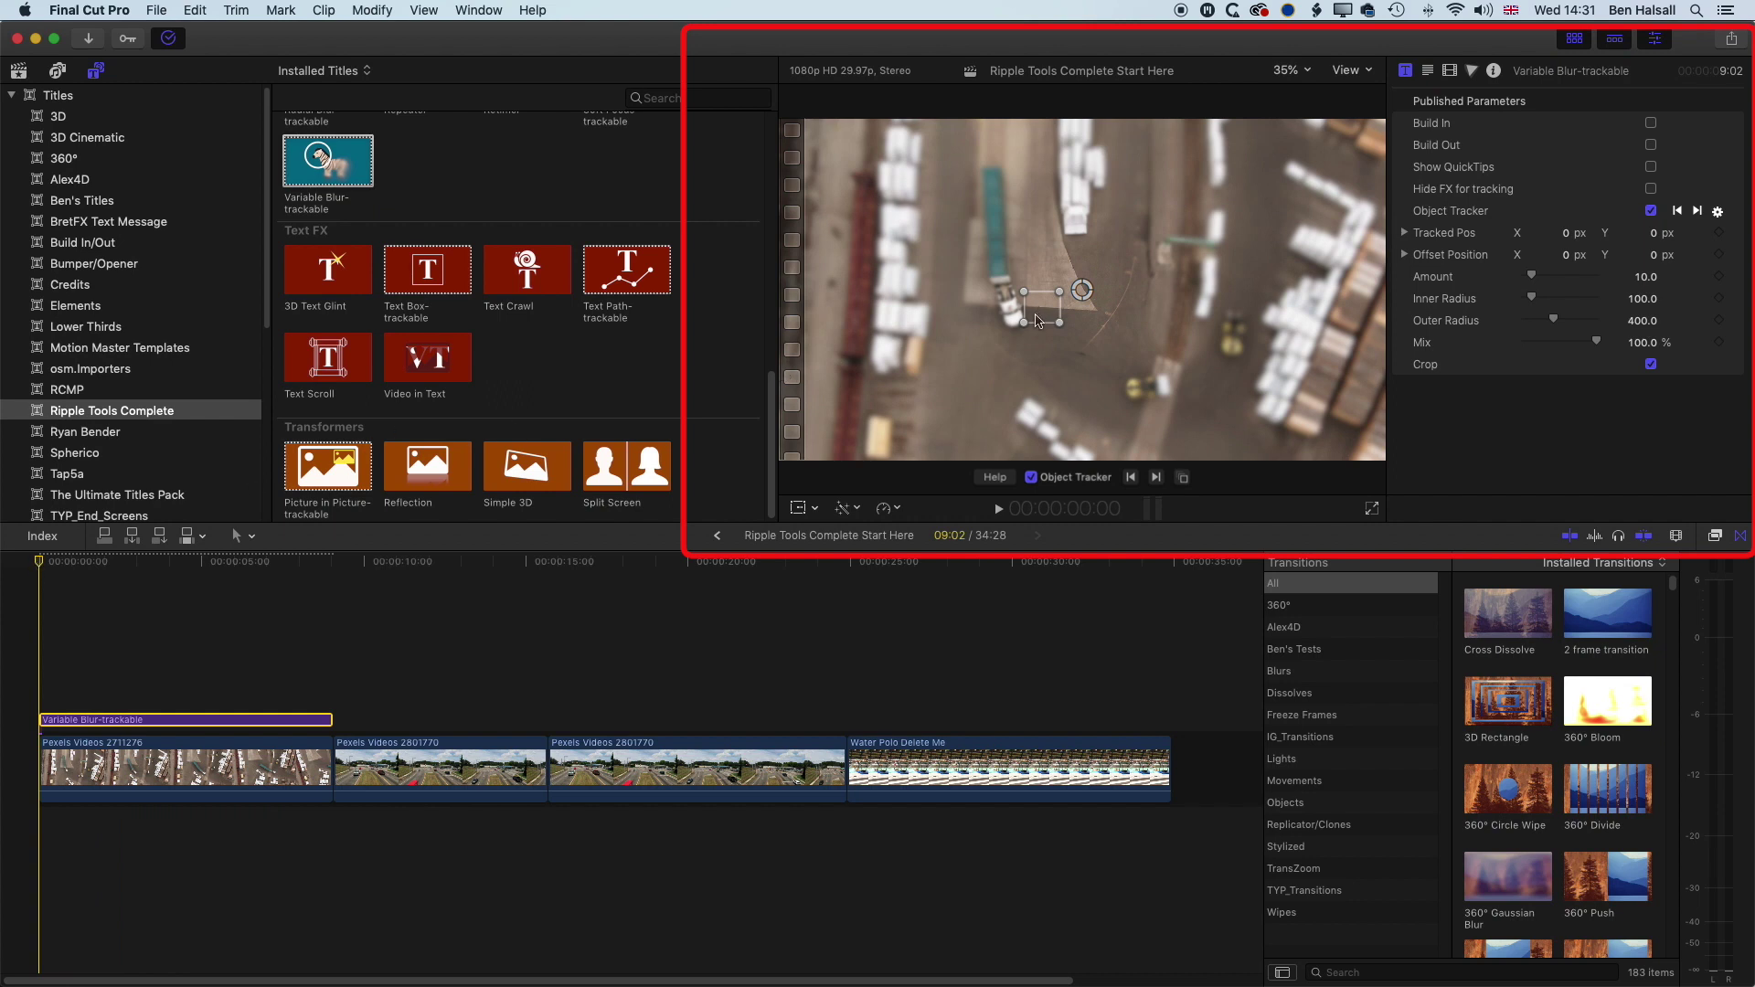
left_click_drag(1045, 306, 1006, 284)
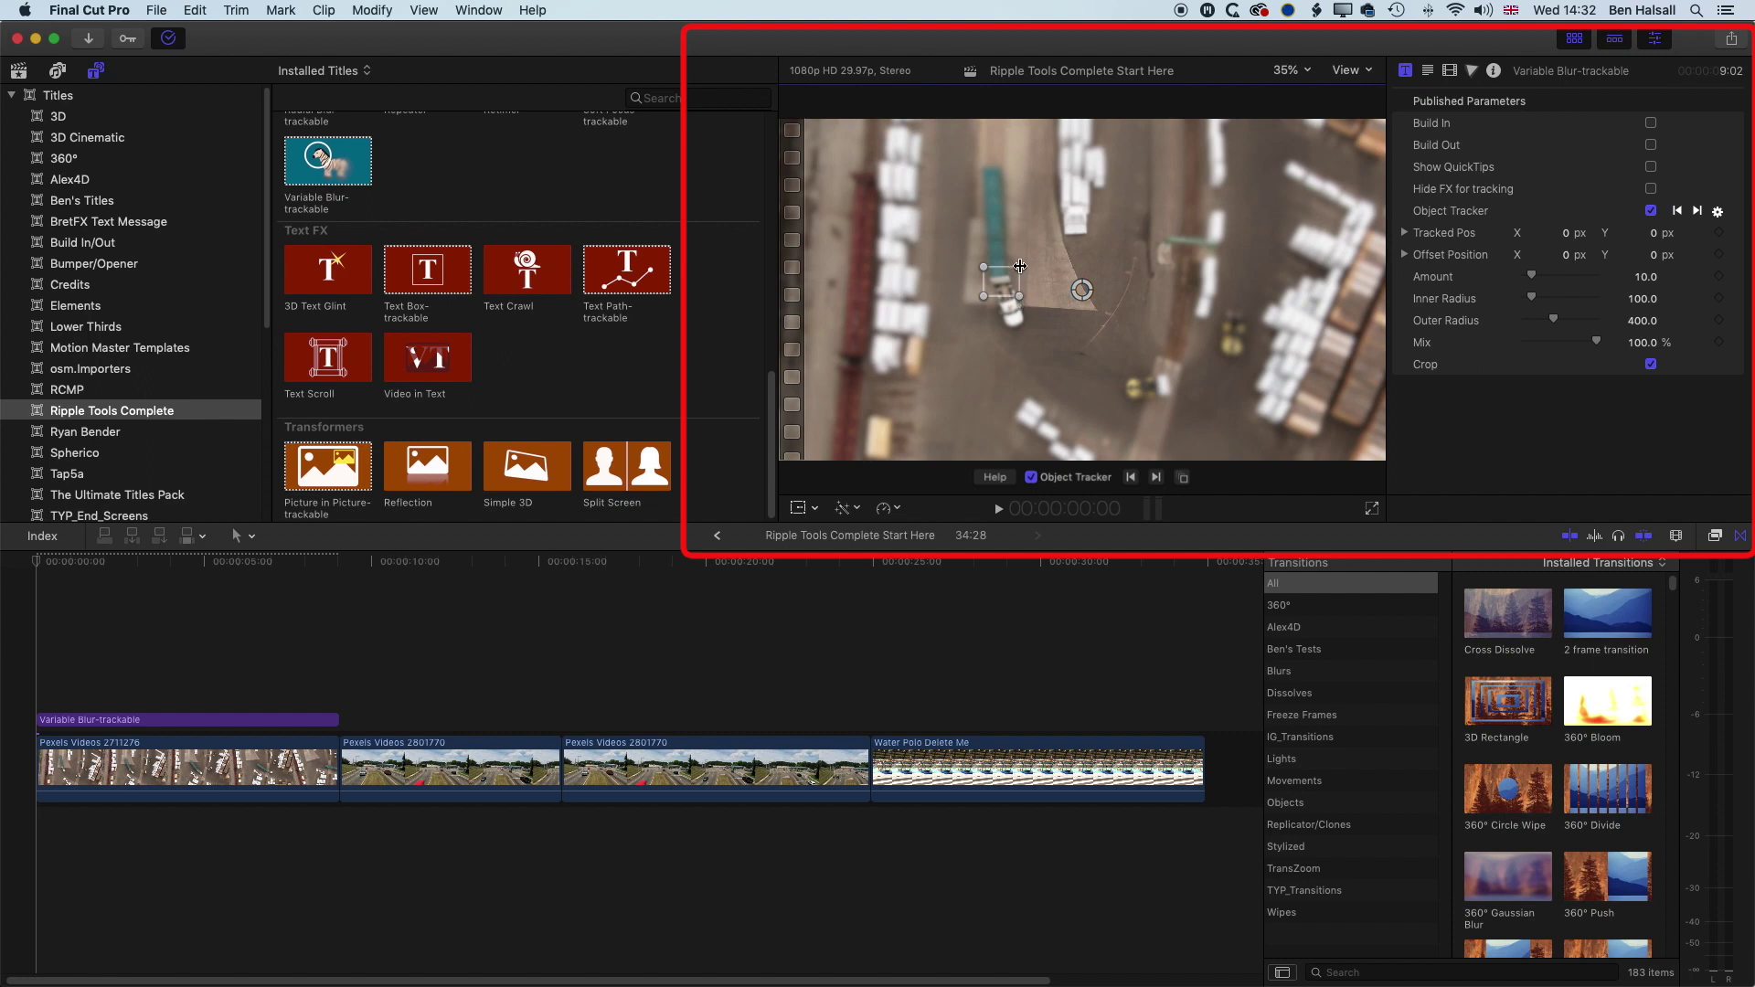
left_click_drag(982, 267, 985, 271)
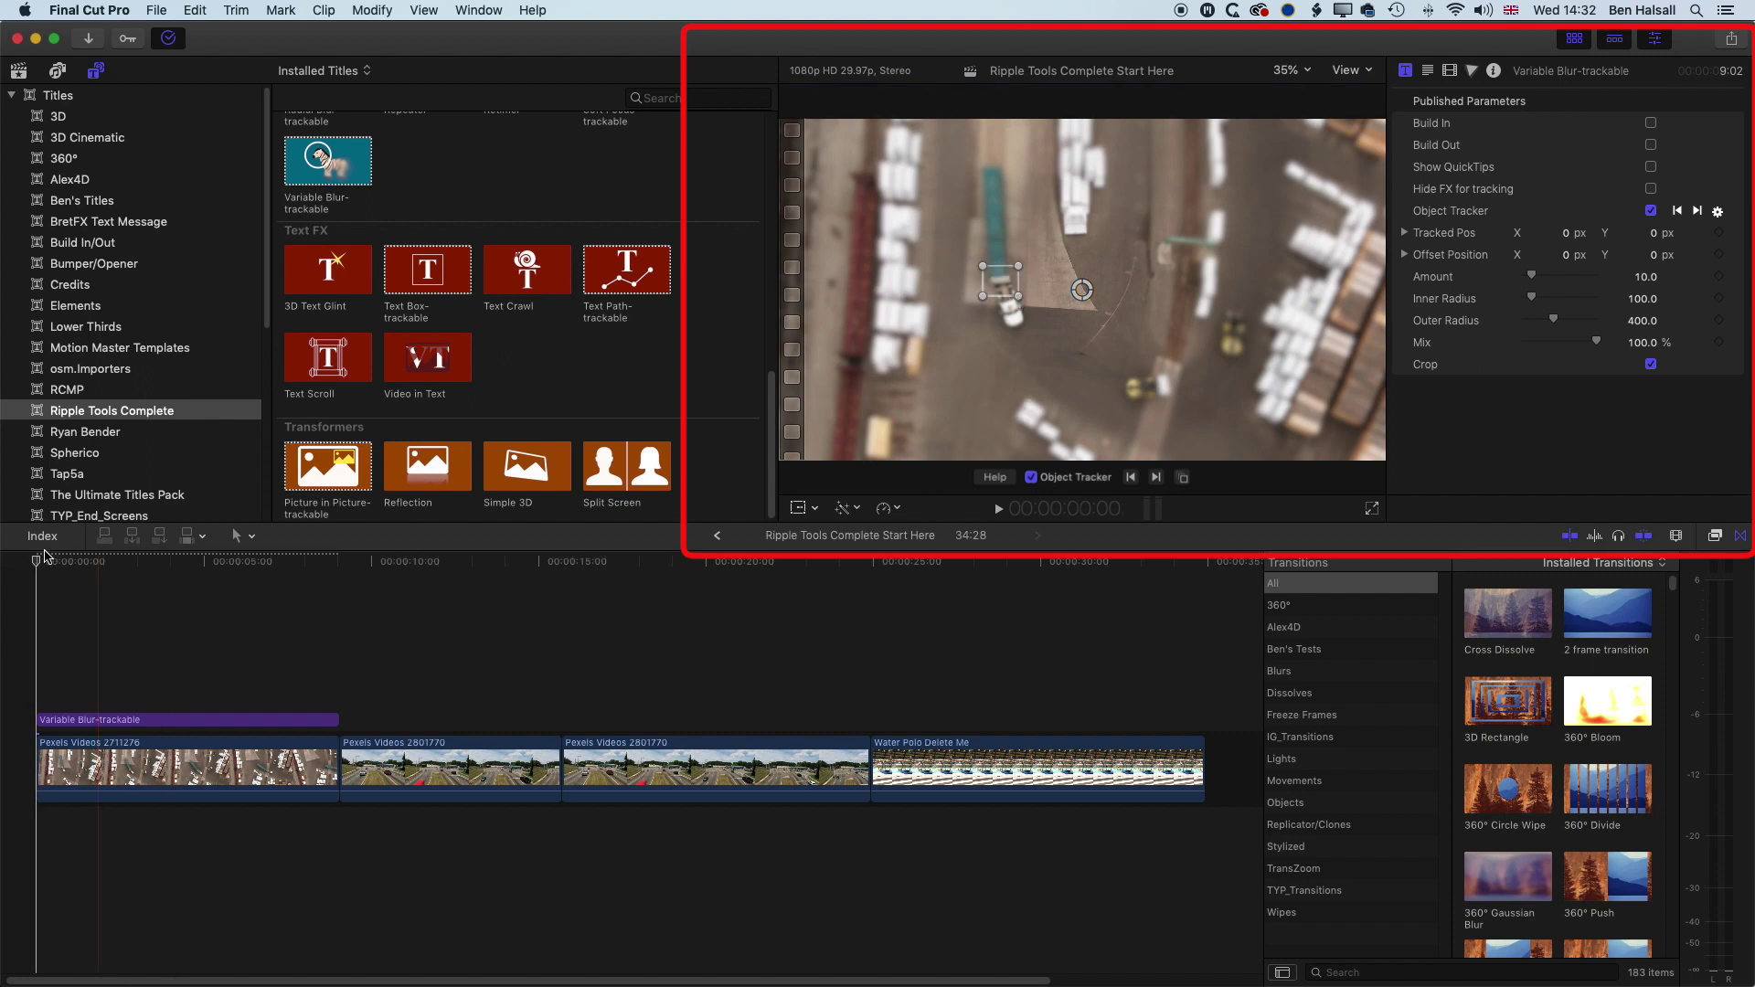
left_click(1158, 478)
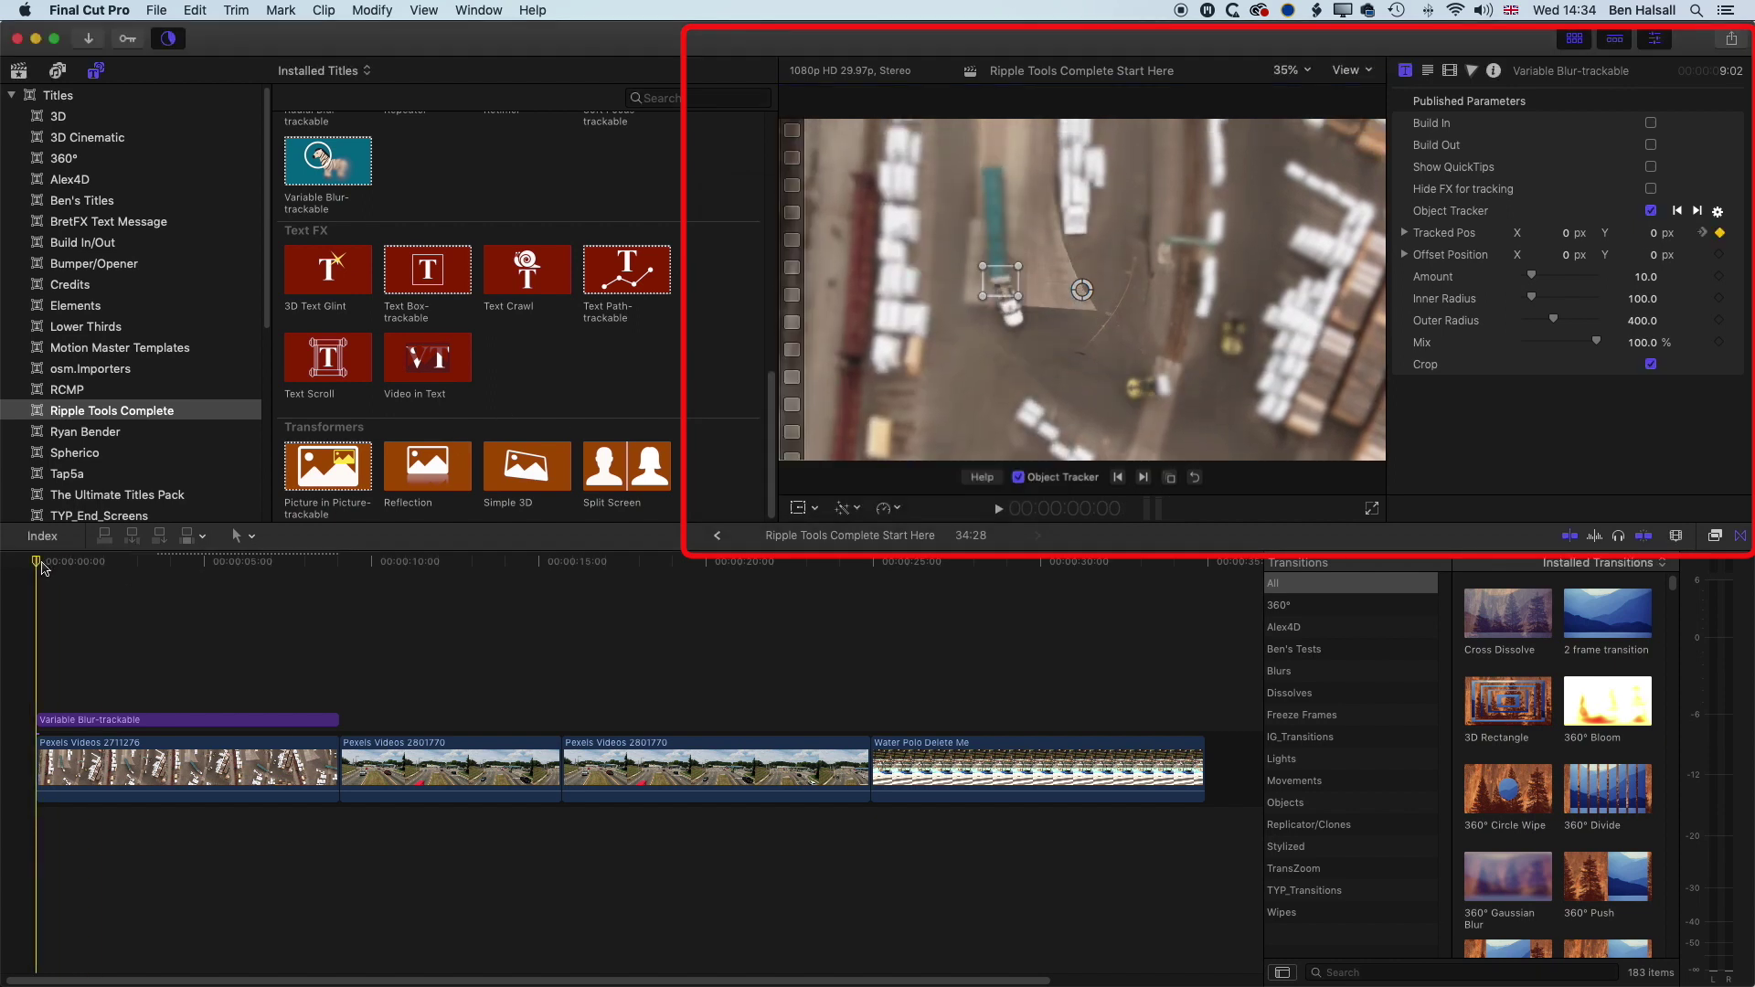
Turn off Object Tracker for the Variable Blur-trackable title and move the blur centre onto the teal truck
scroll(42, 568, "left", 1)
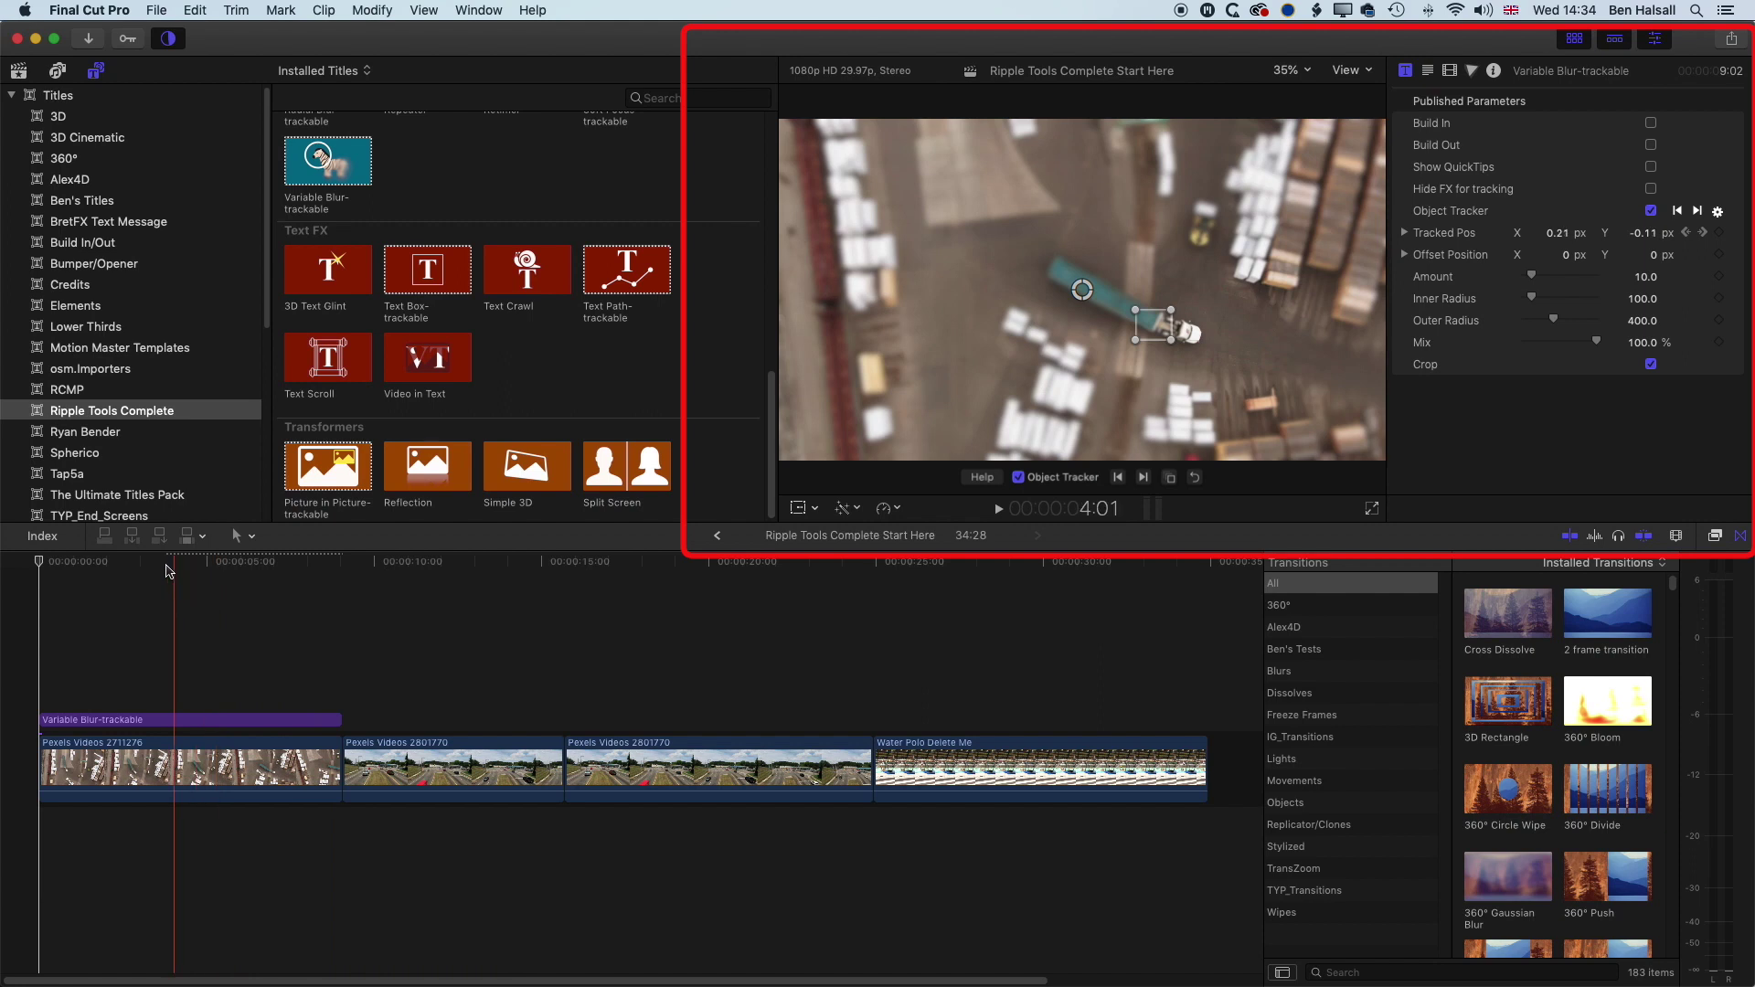
left_click(88, 720)
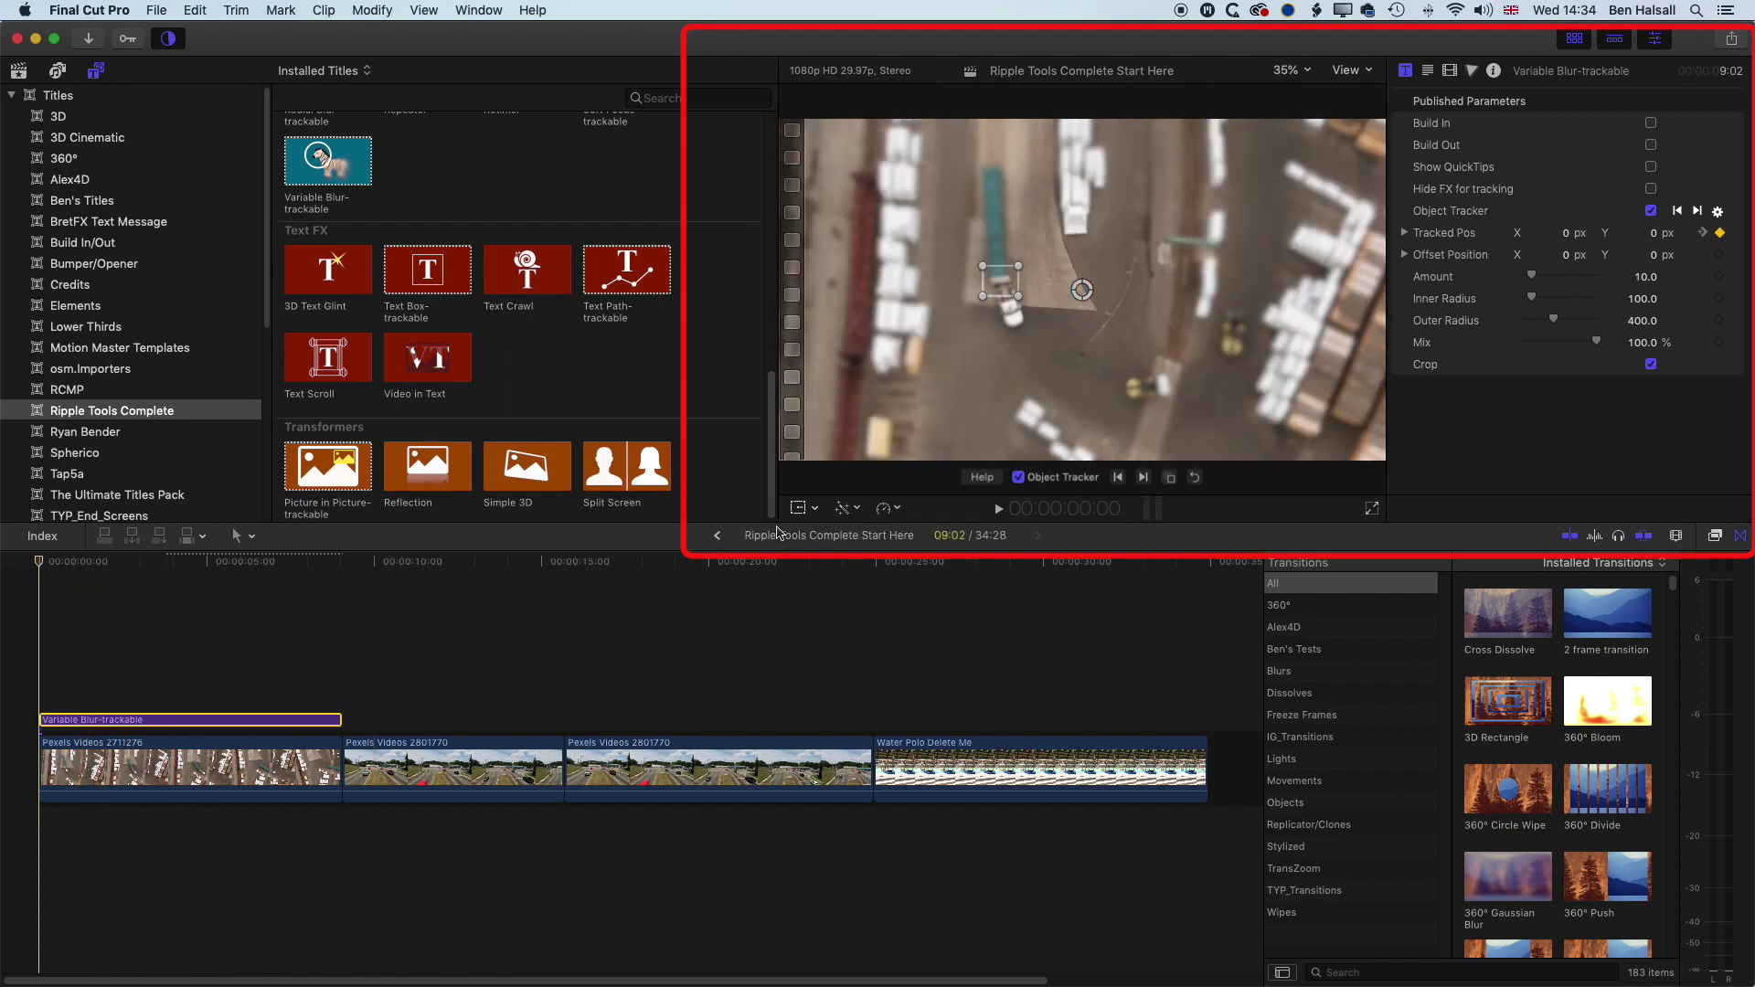
left_click(1285, 382)
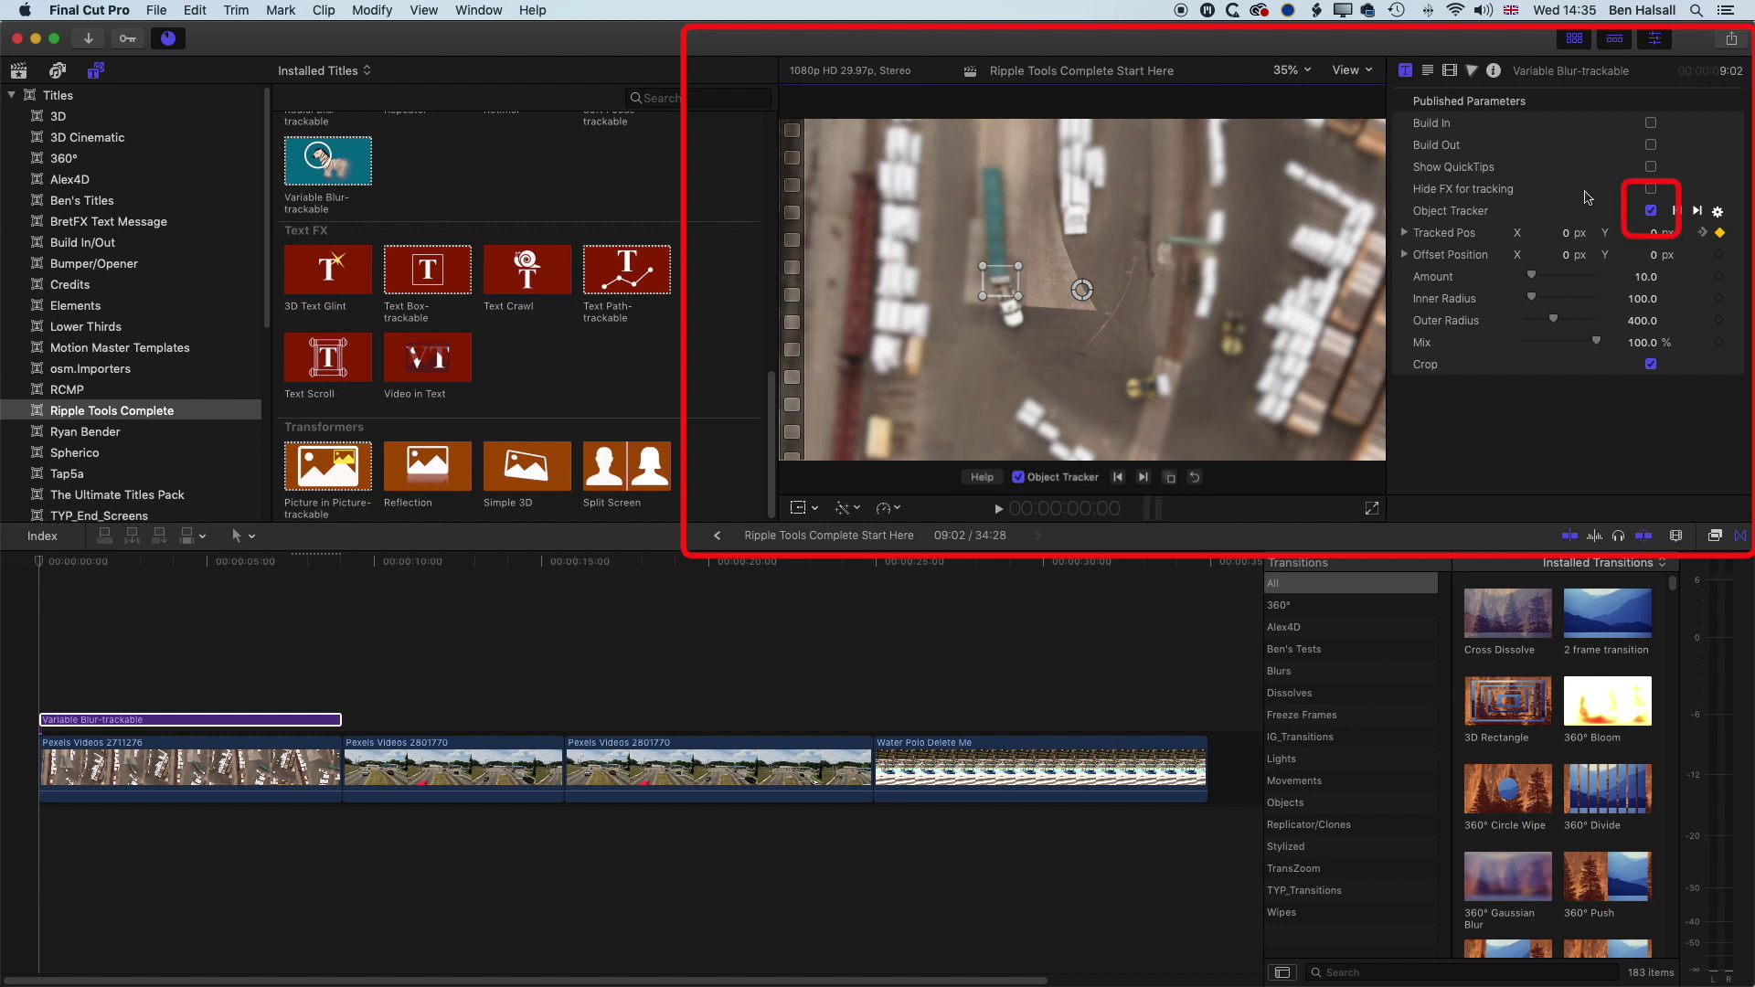
left_click(1652, 212)
left_click_drag(1083, 290, 1002, 268)
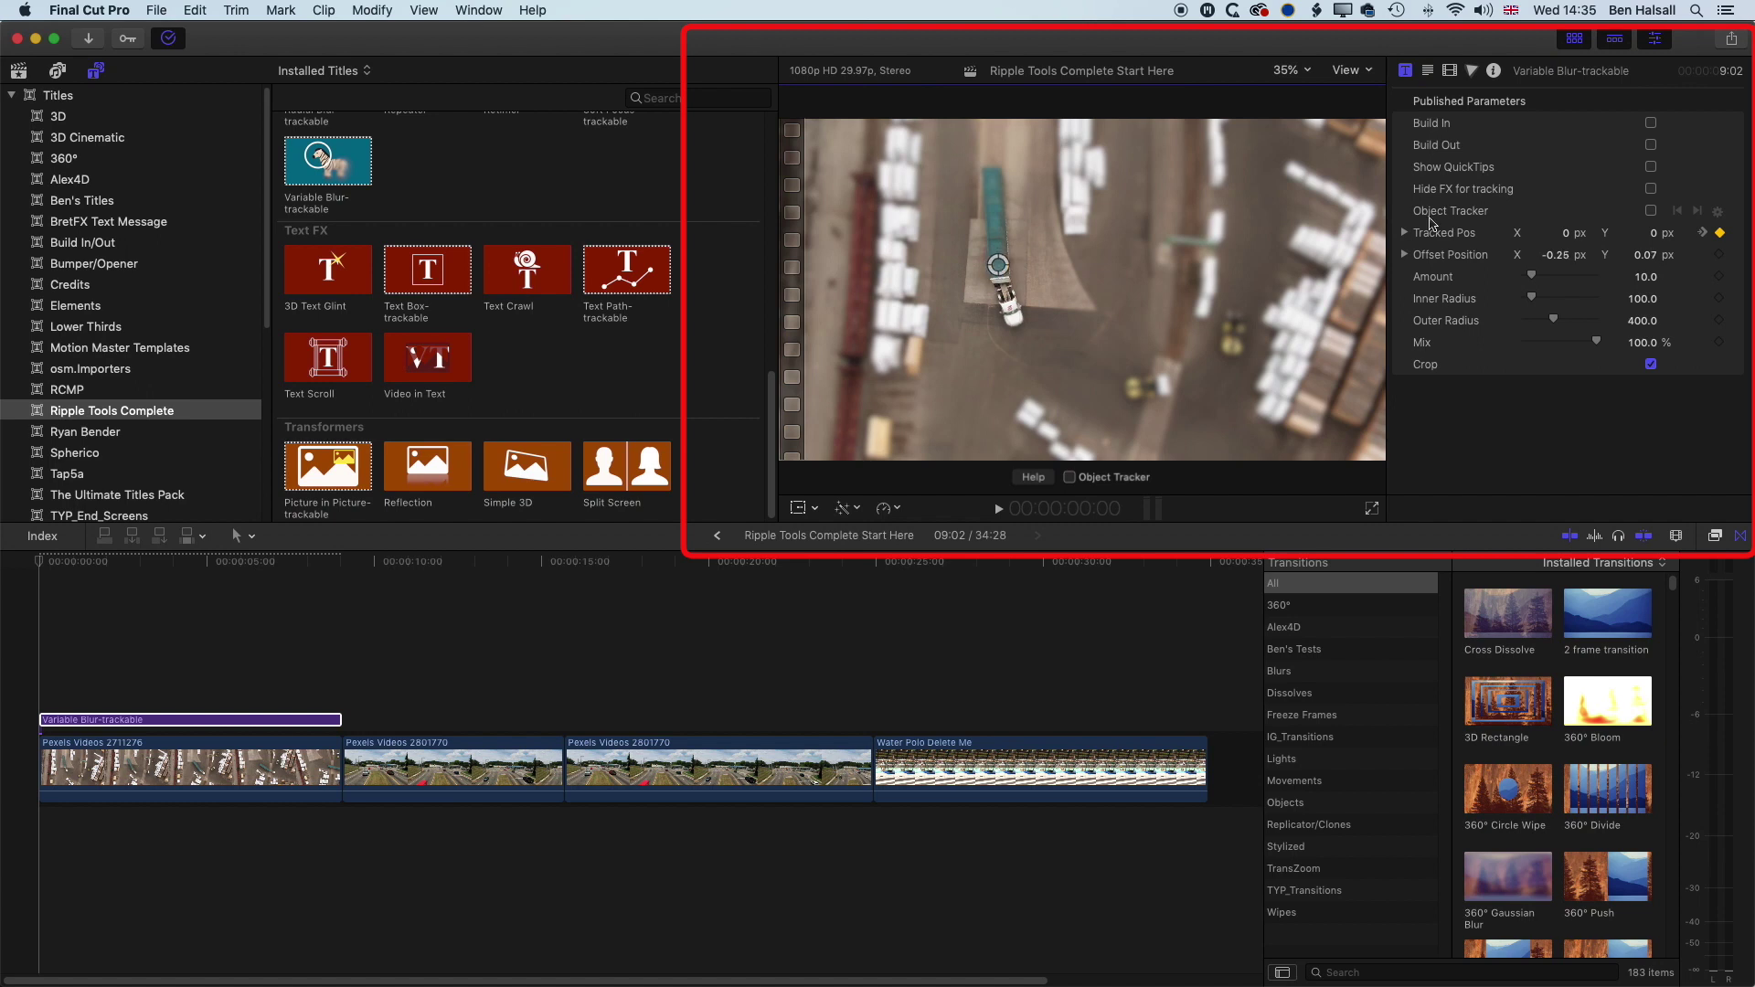
Set the blur's Inner Radius to 311 and Outer Radius to 440, and play the tracked blur from the start
mouse_move(1533, 302)
left_mouse_down()
mouse_move(1567, 303)
mouse_move(1543, 303)
left_mouse_up()
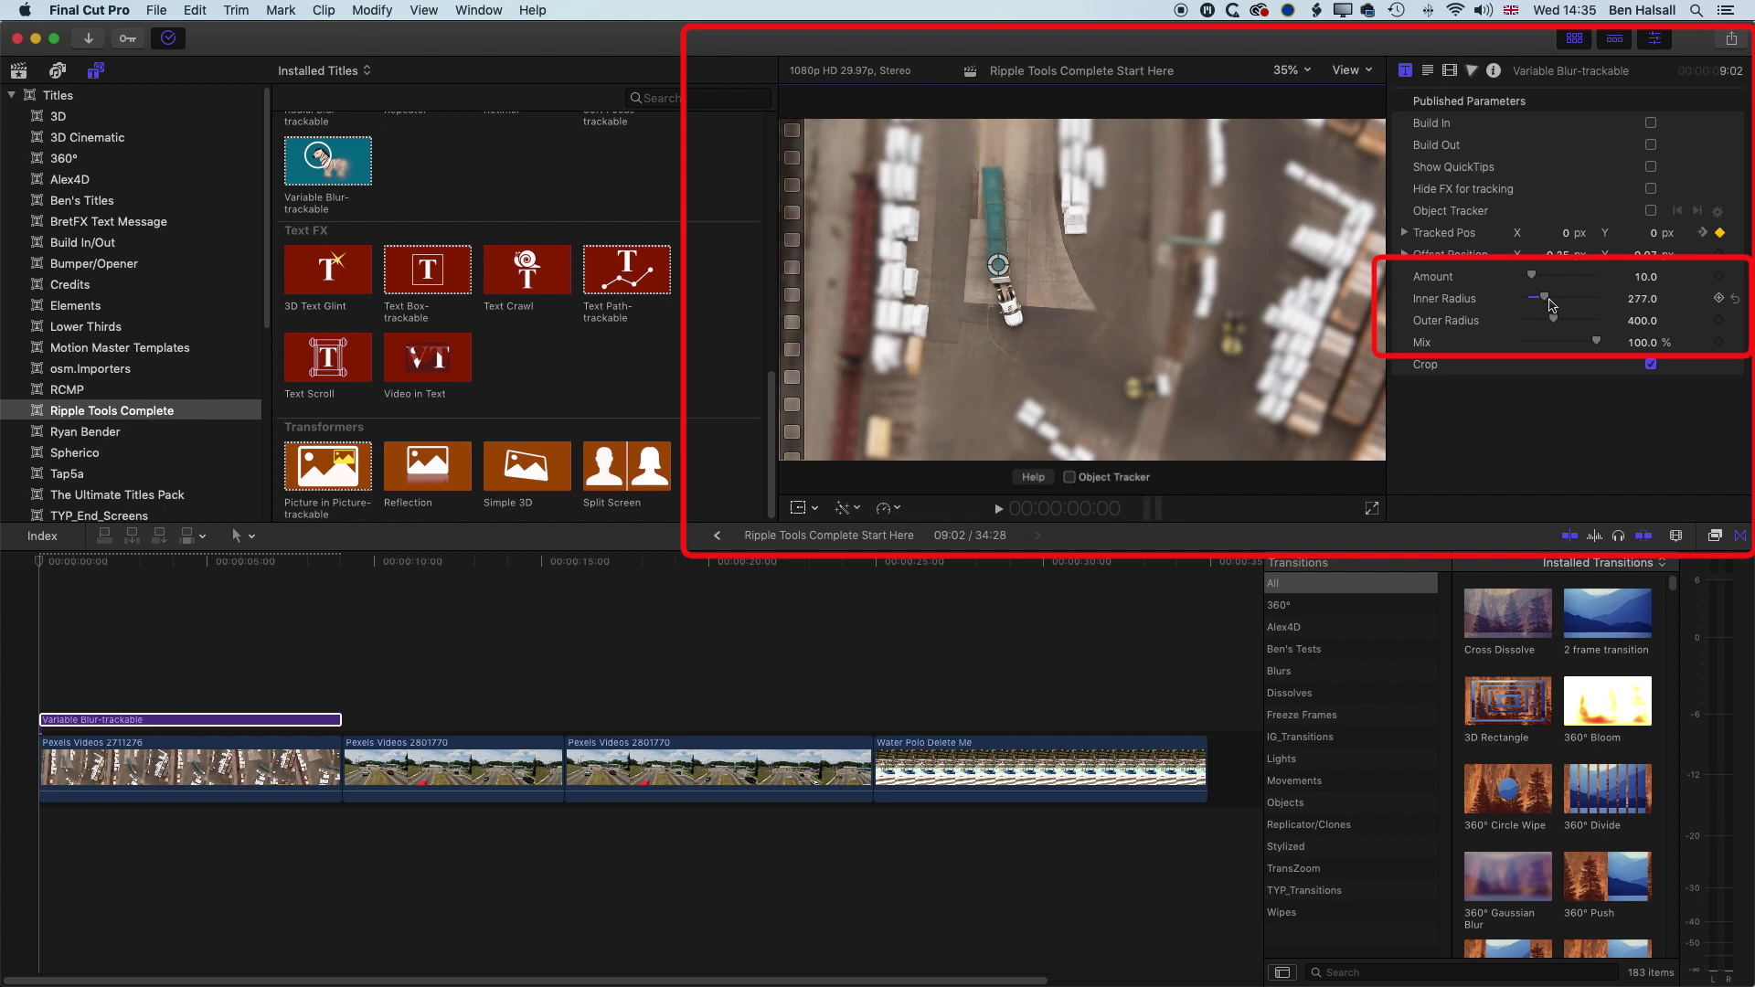
left_click_drag(1551, 304, 1567, 305)
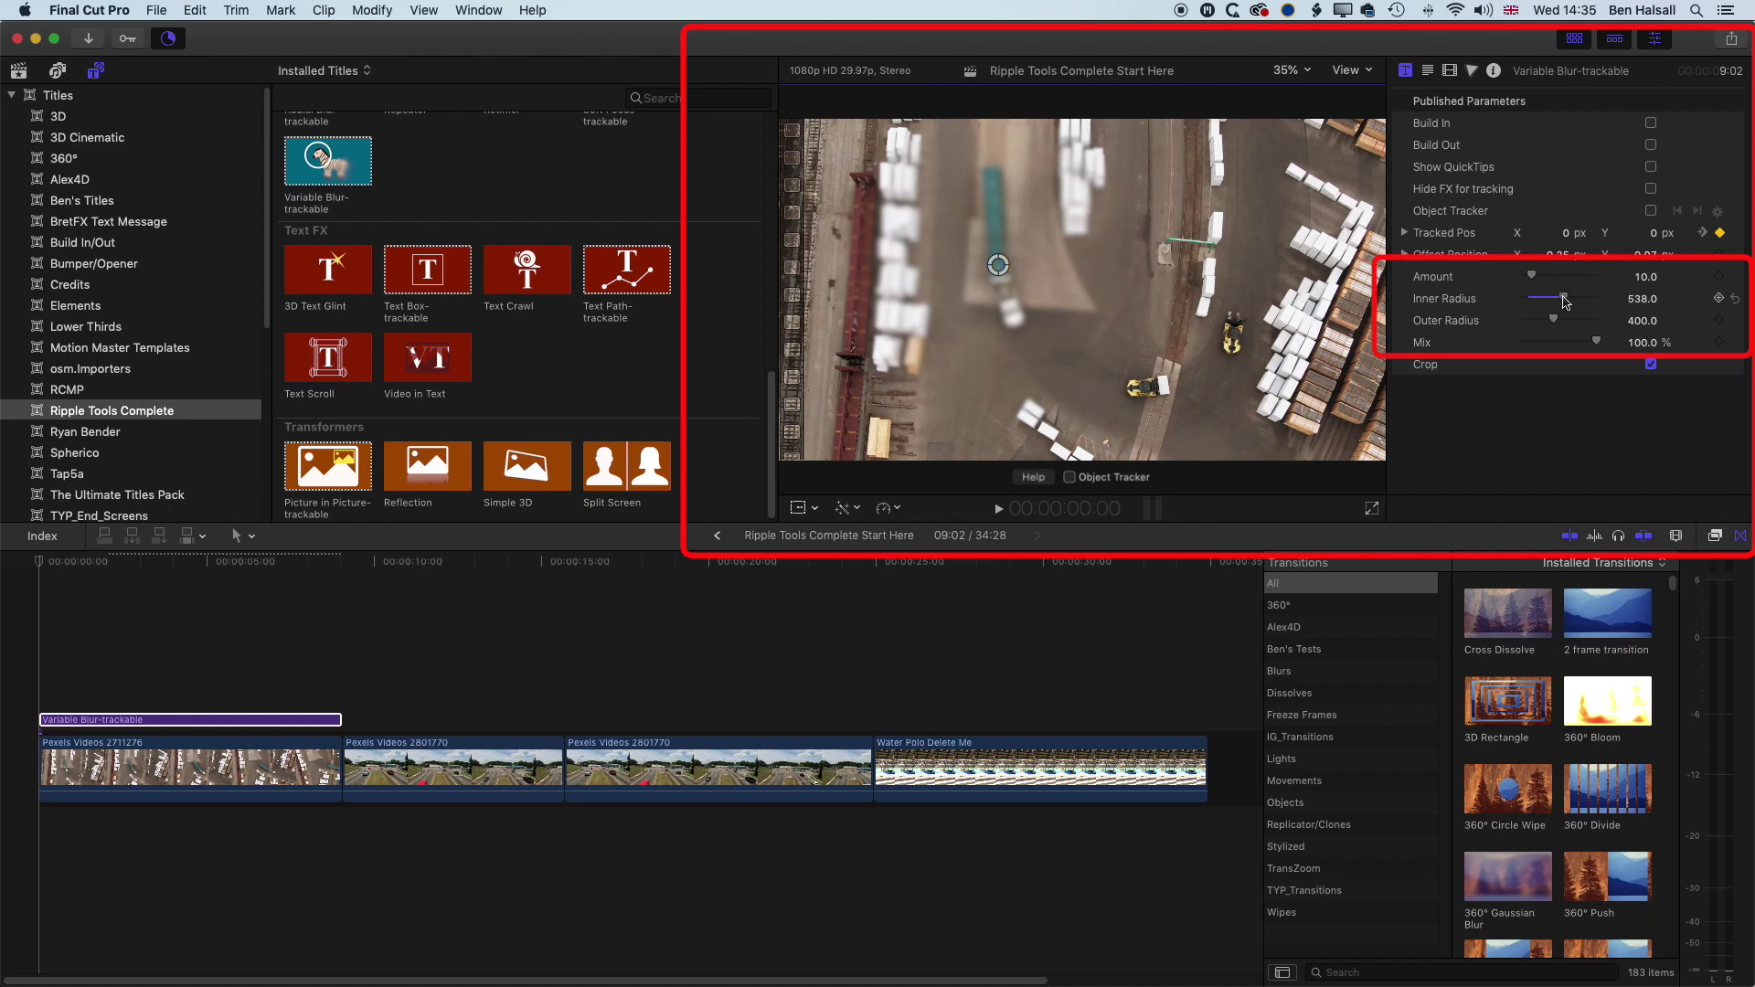
mouse_move(1566, 303)
left_mouse_down()
mouse_move(1549, 301)
mouse_move(1564, 324)
left_mouse_up()
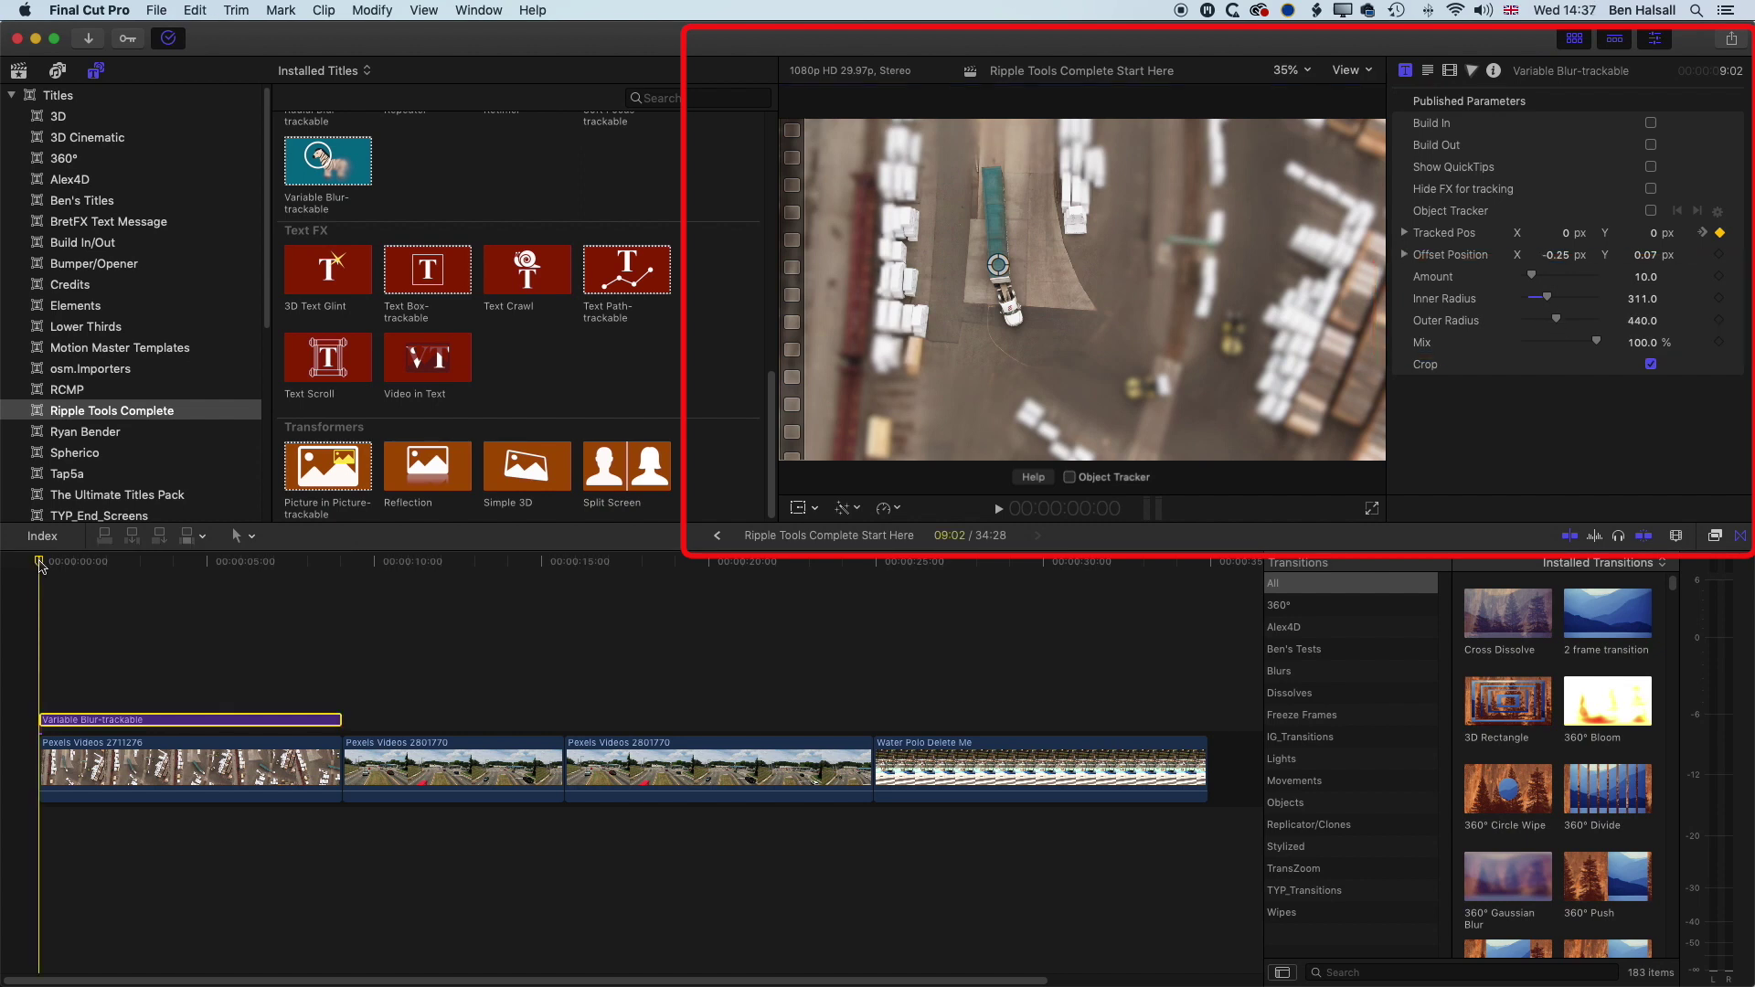
key("space")
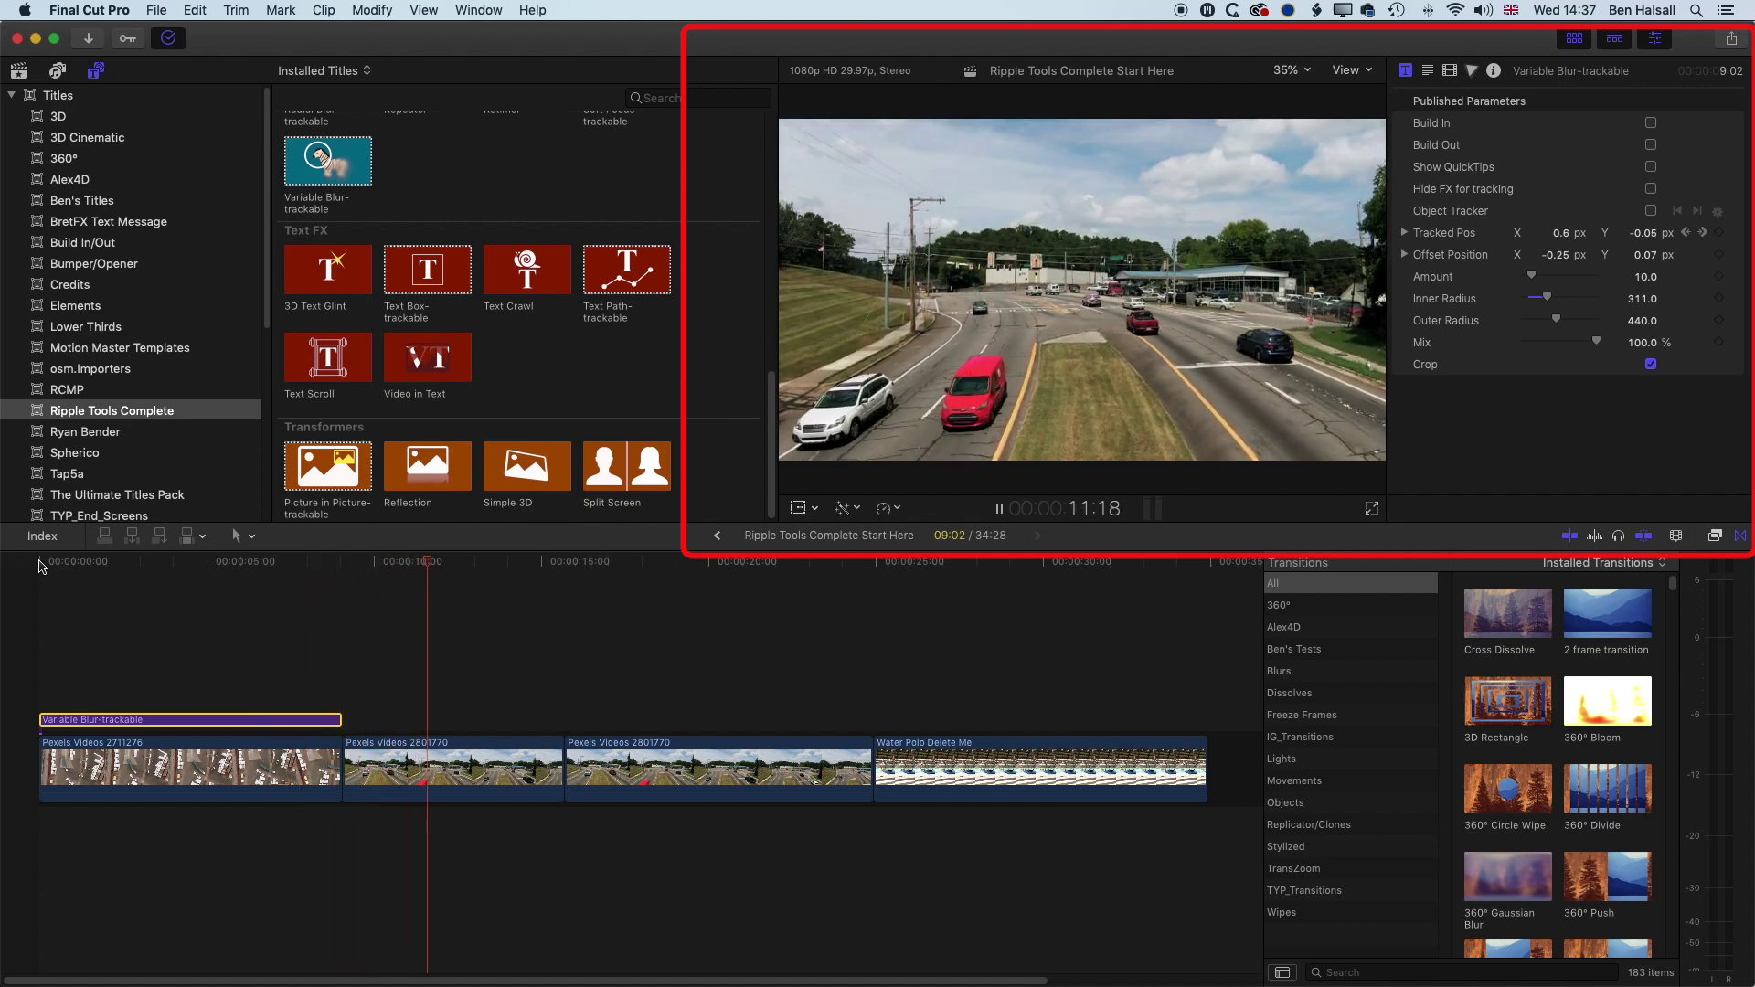
key("space")
Add the Tritone-trackable title above the second clip, starting at 9:02, and trim its end to the clip's end
left_click_drag(442, 568, 343, 566)
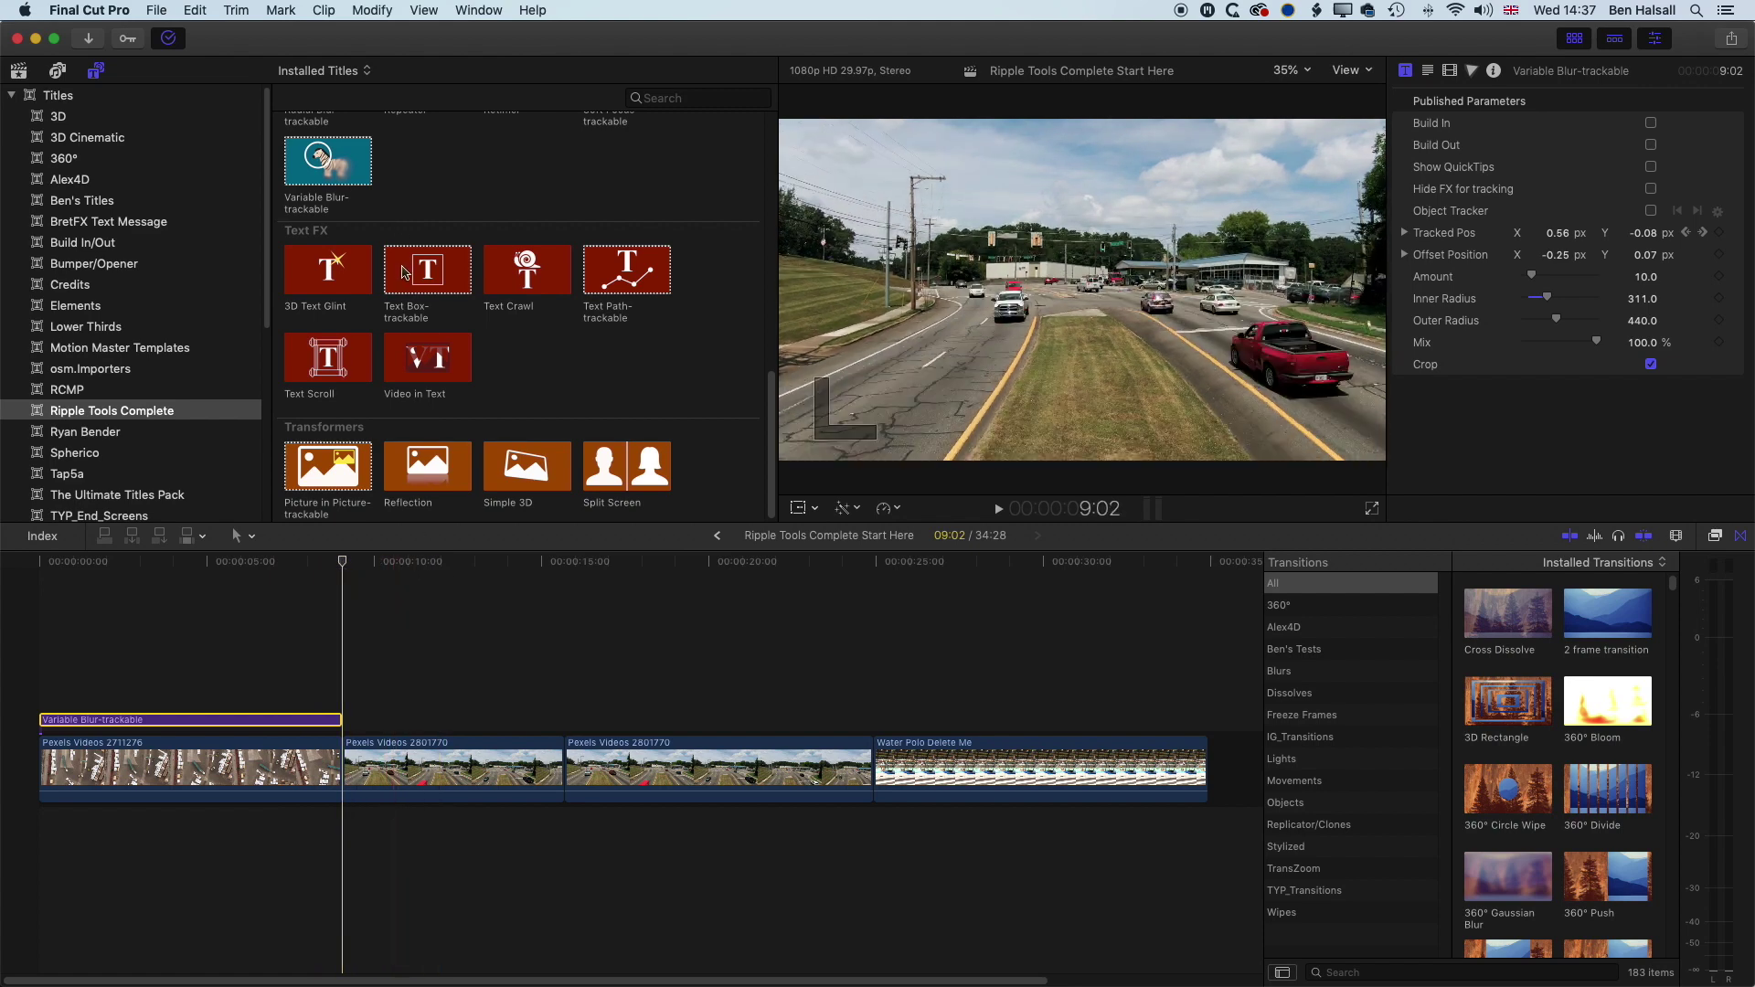
scroll(403, 272, "up", 10)
scroll(403, 272, "up", 2)
left_click(324, 334)
left_click_drag(321, 325, 353, 715)
left_click_drag(672, 720, 562, 719)
Disable the Tritone-trackable title to view the original footage at the clip's start, and enable it again
key("v")
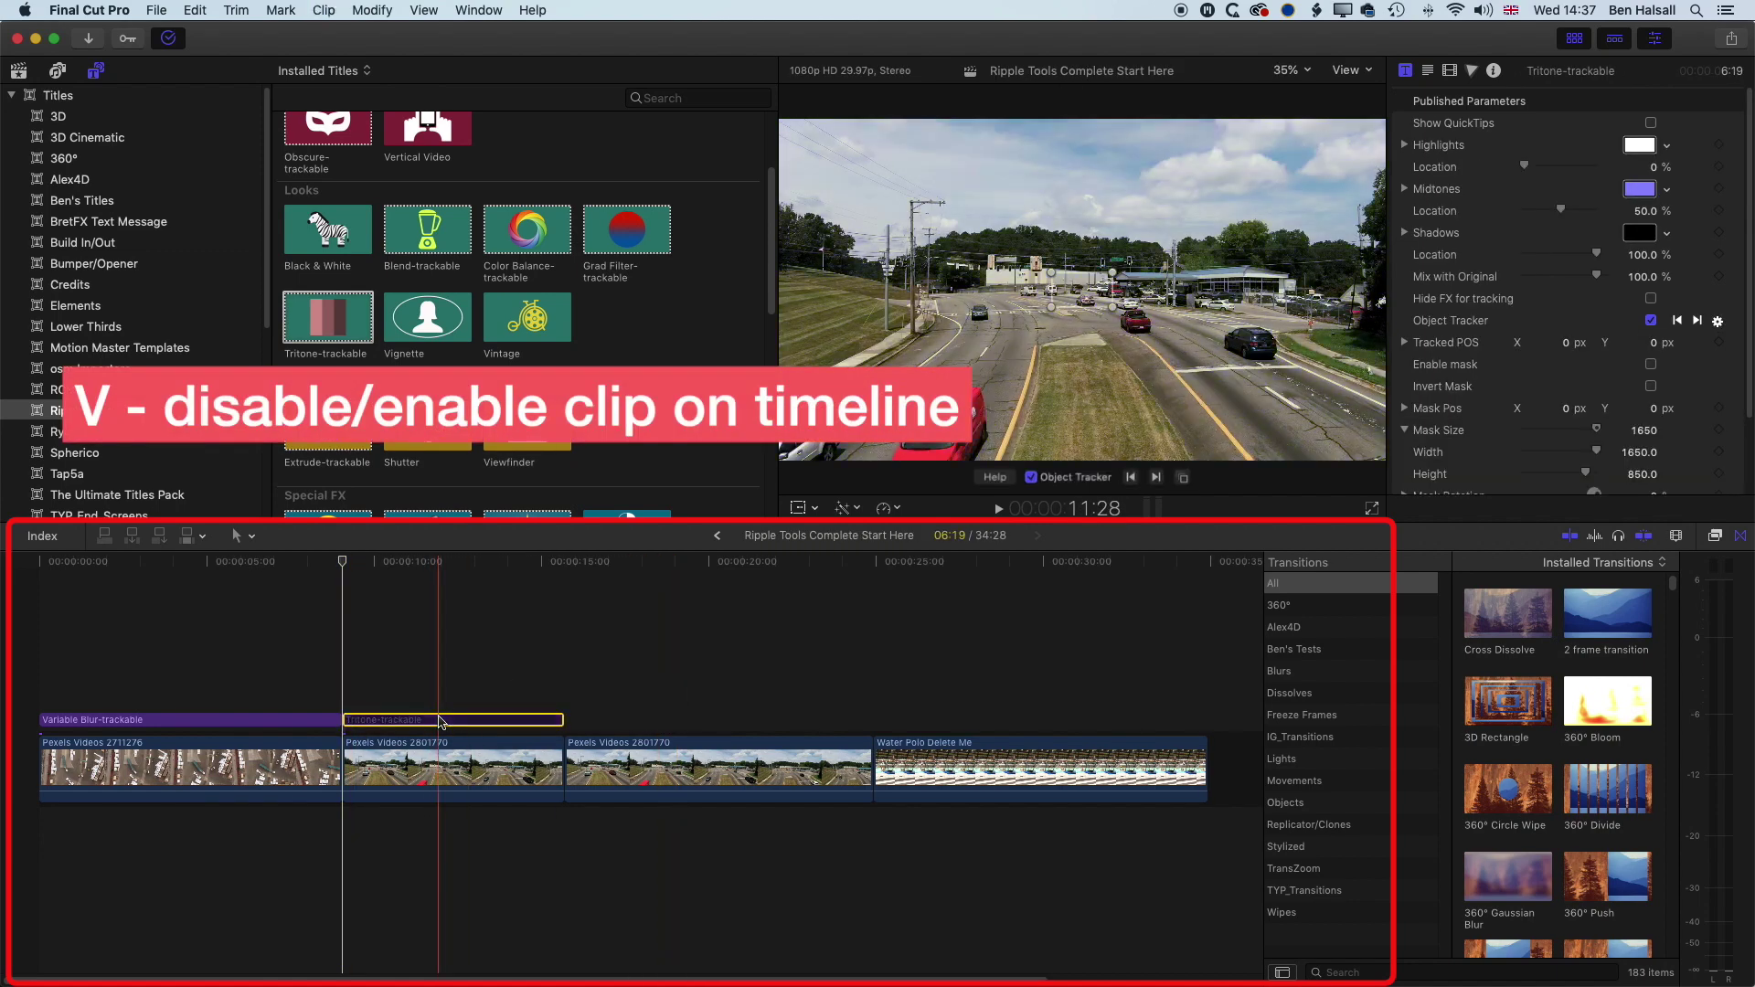
mouse_move(344, 561)
left_mouse_down()
mouse_move(370, 566)
mouse_move(343, 566)
left_mouse_up()
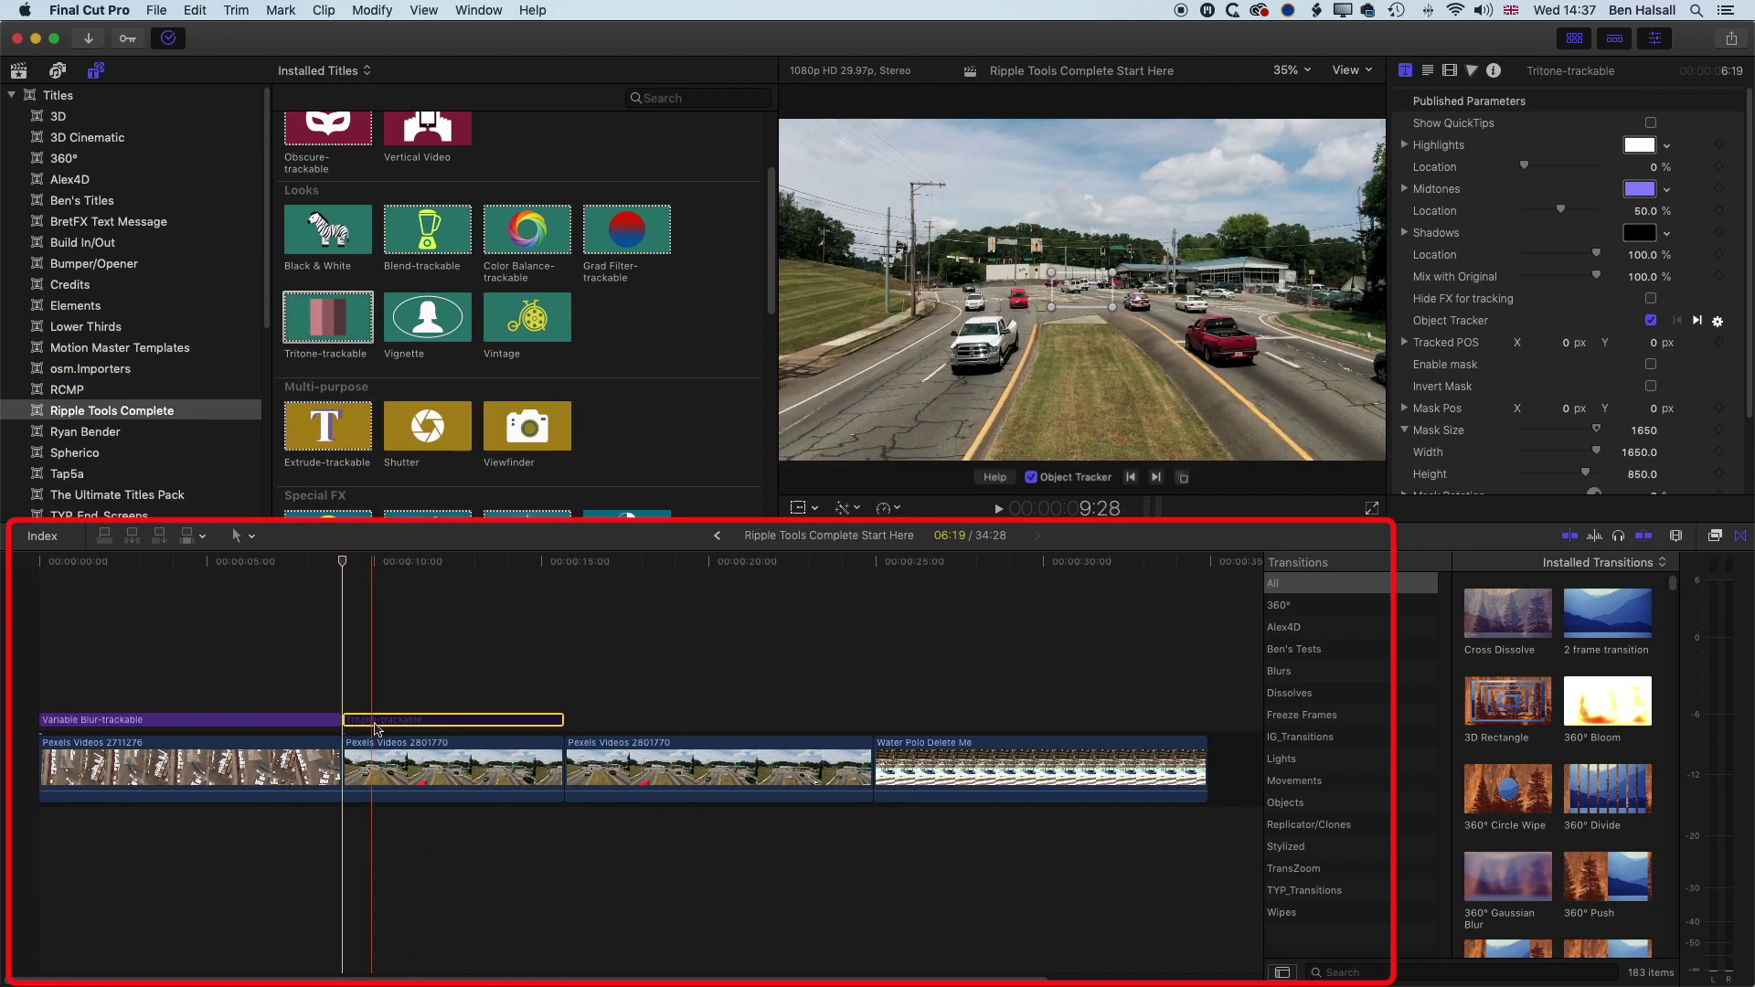
key("v")
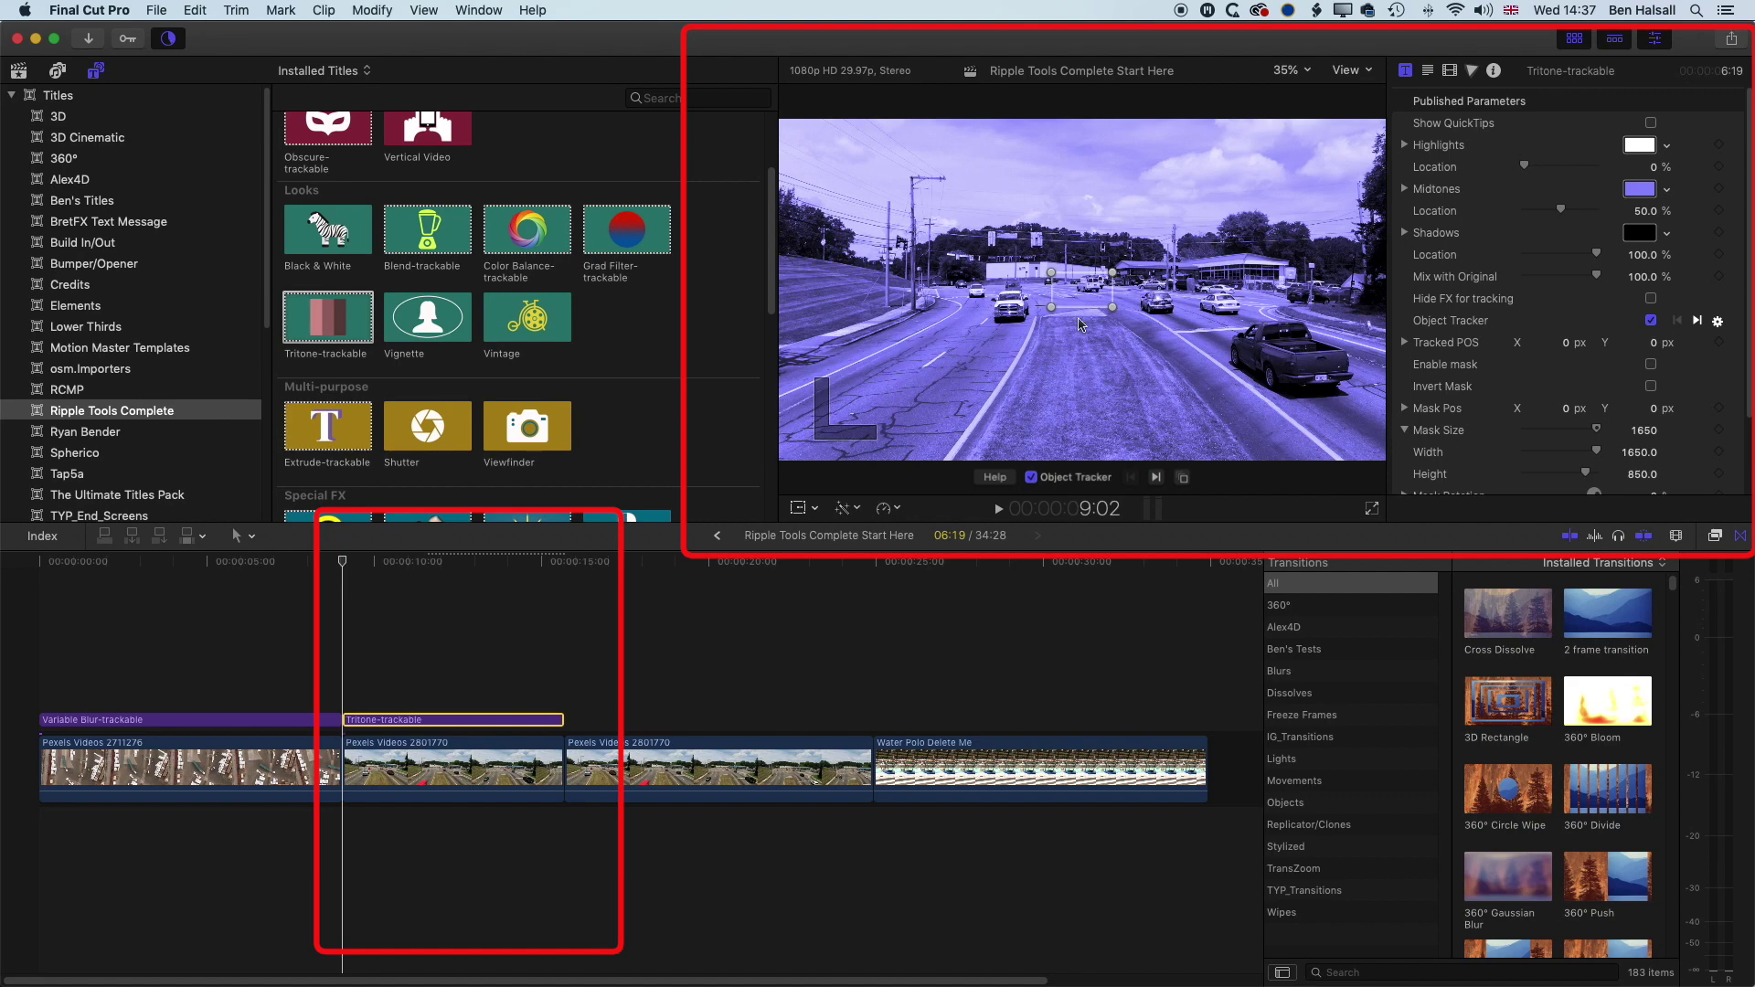
Place the Tritone title's tracker box over the rear of the pickup truck at 9:02 and track it forward
left_click_drag(1114, 312, 1290, 385)
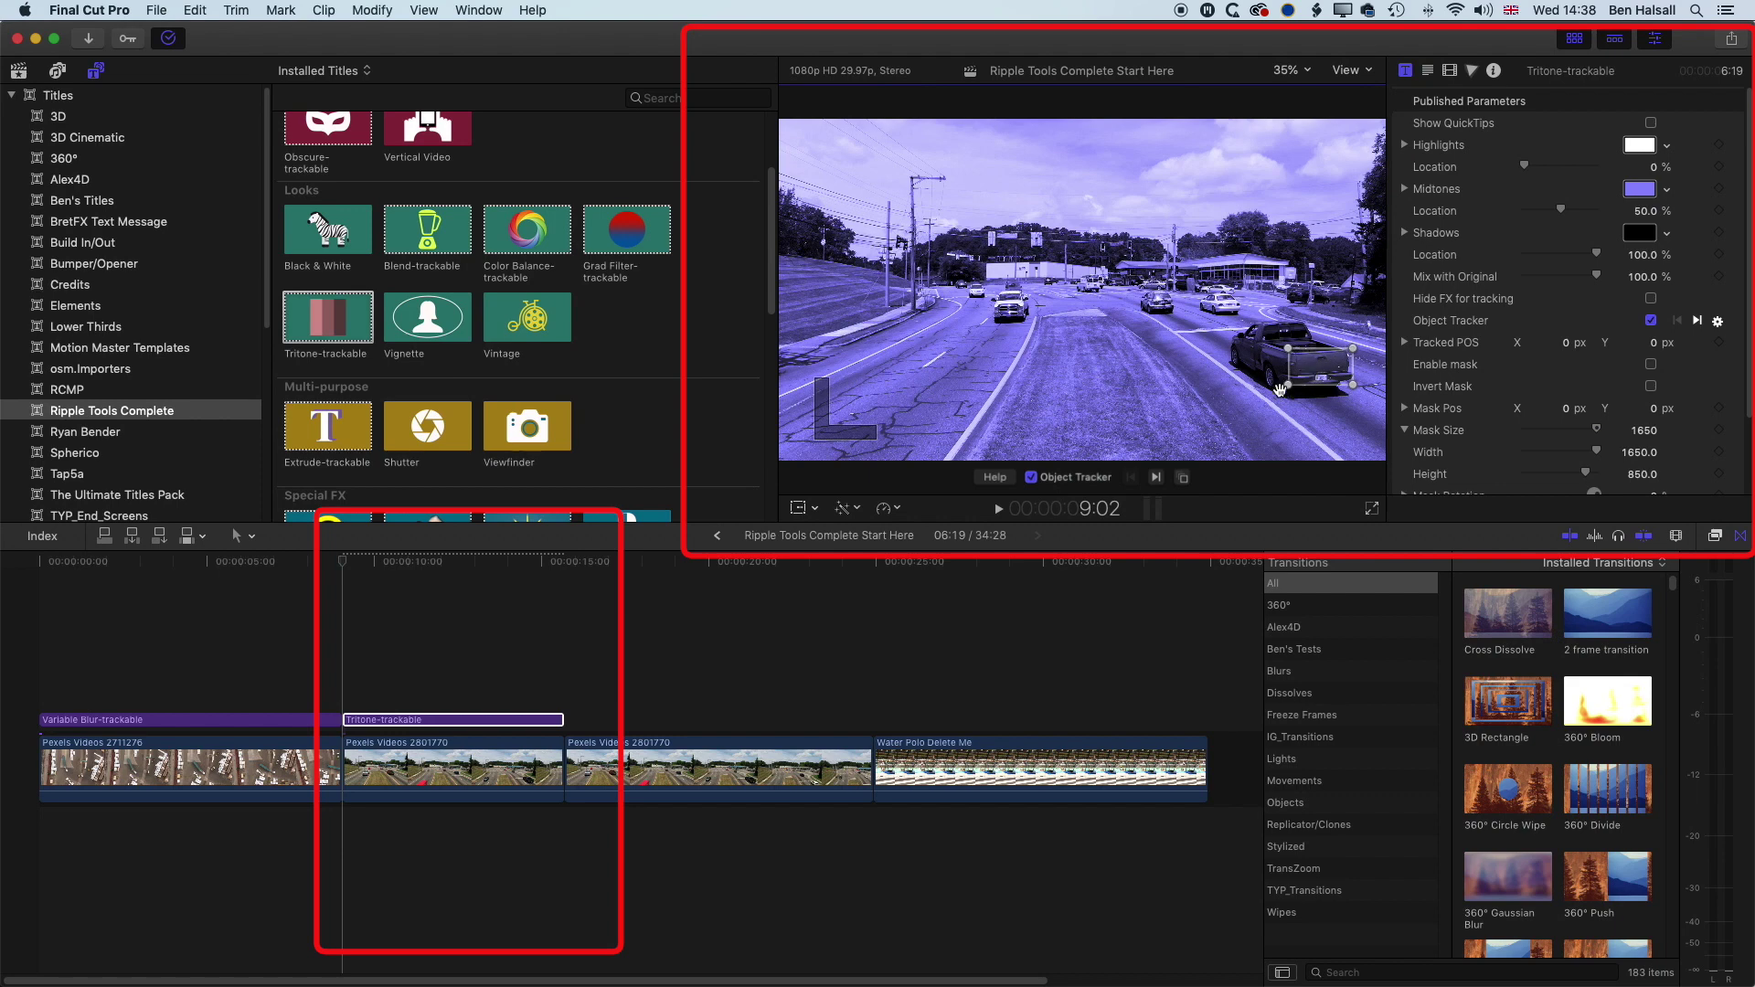
left_click(363, 563)
mouse_move(365, 564)
left_mouse_down()
mouse_move(541, 571)
mouse_move(345, 579)
left_mouse_up()
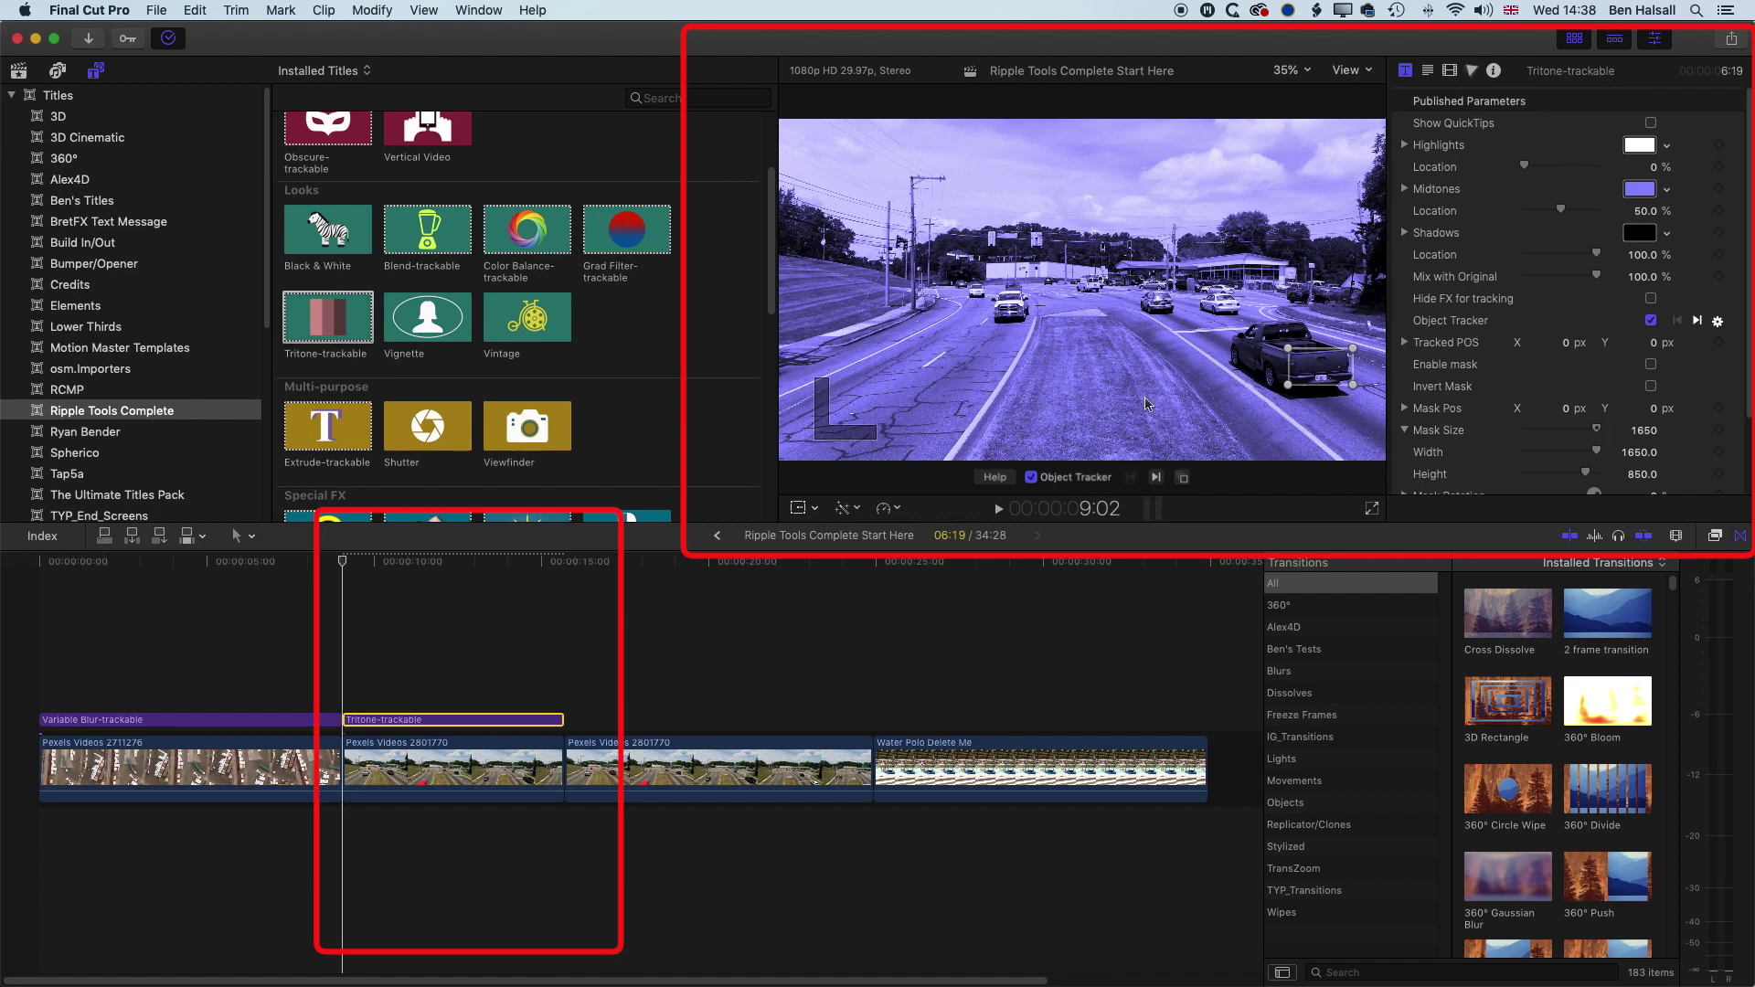
left_click(1157, 480)
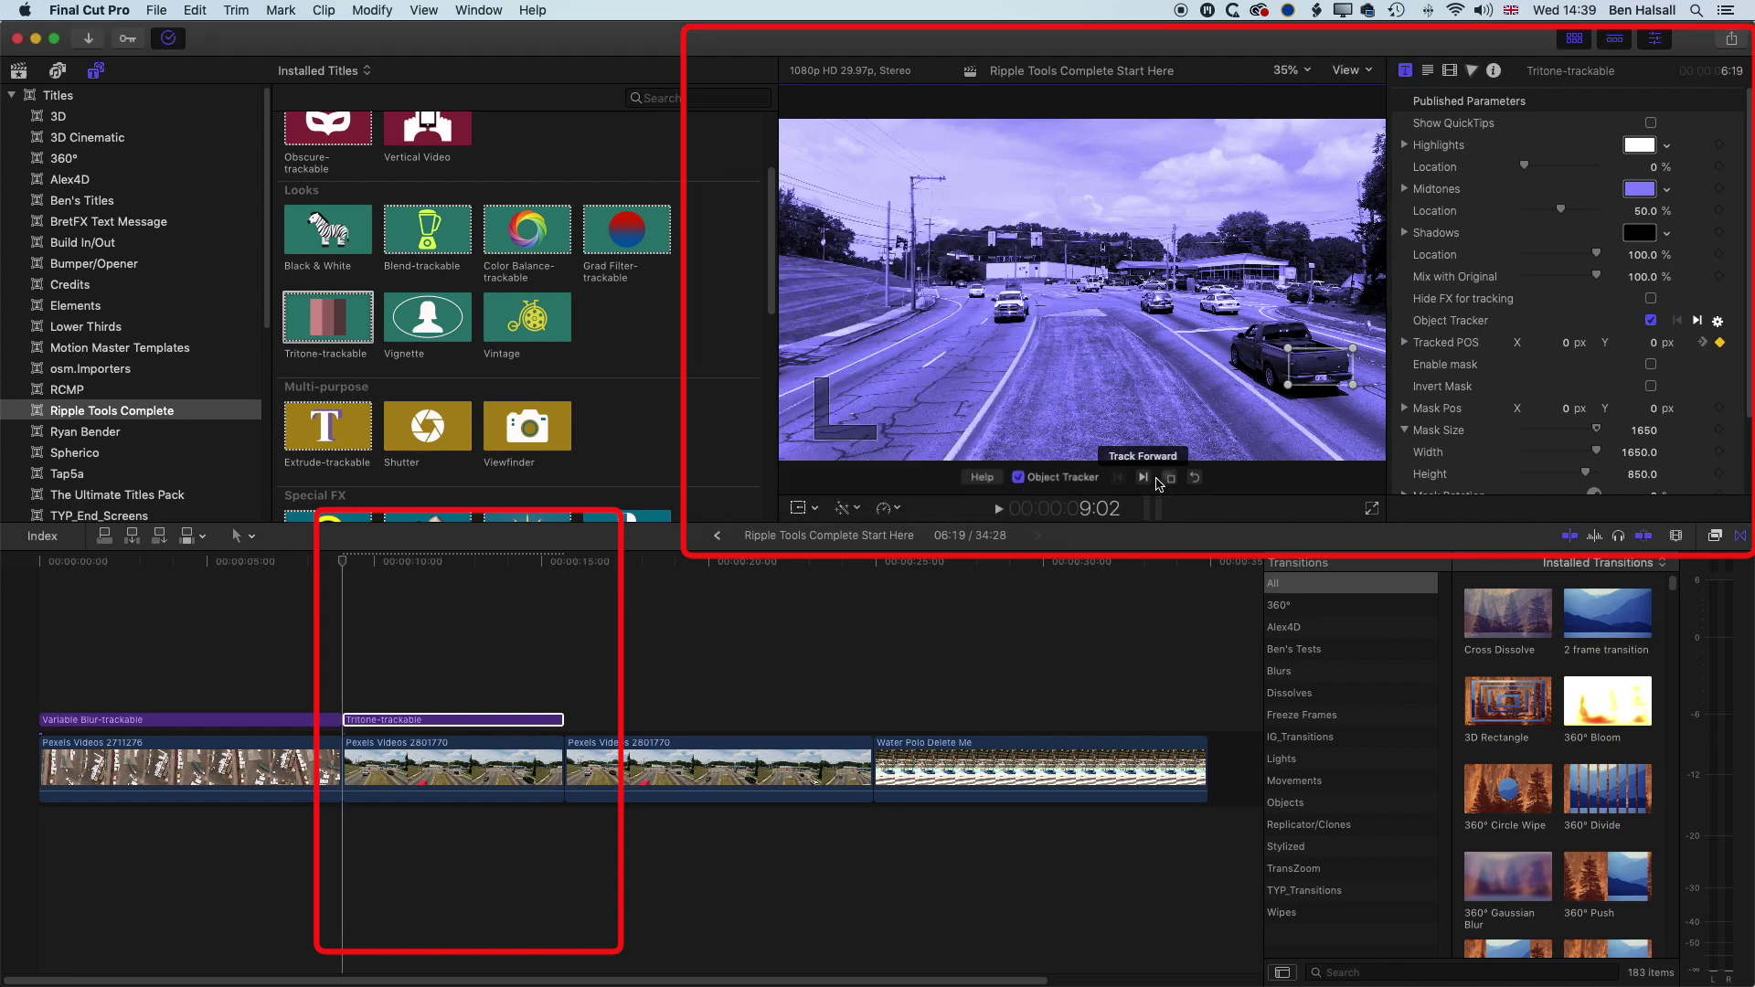
left_click(348, 567)
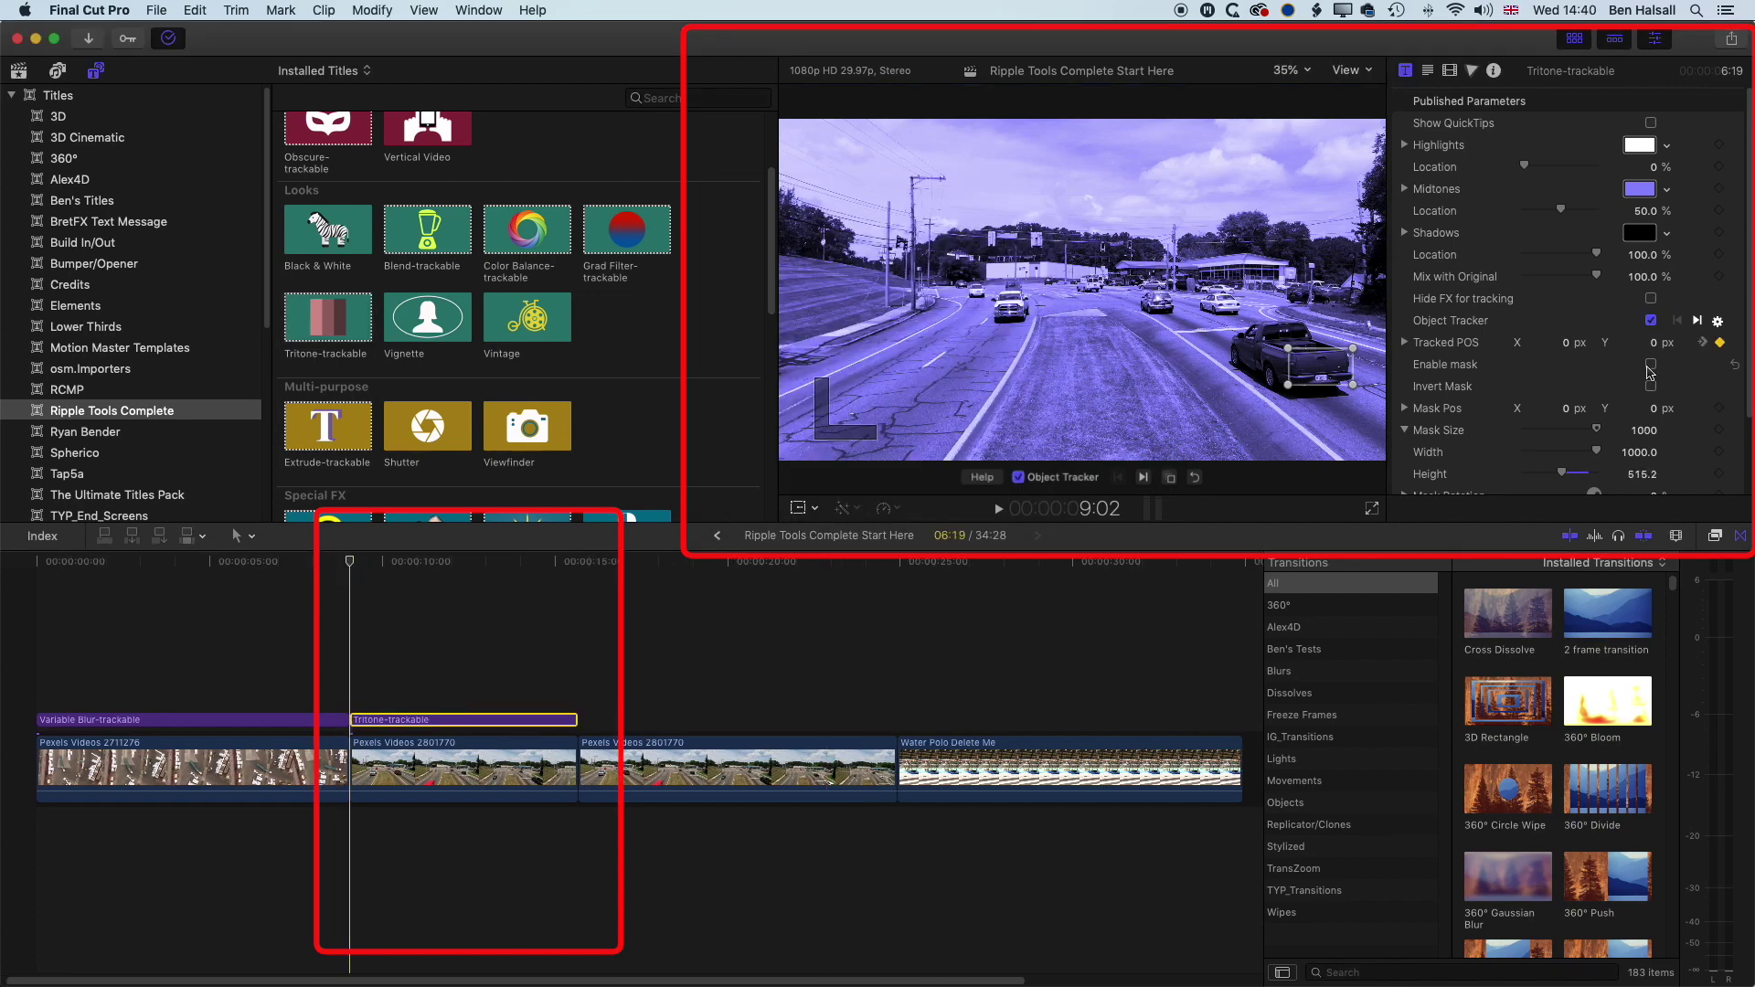
Enable the Tritone title's mask, turn off its Object Tracker, and centre the mask over the pickup truck at about X 0.6, Y -0.19
left_click(1652, 364)
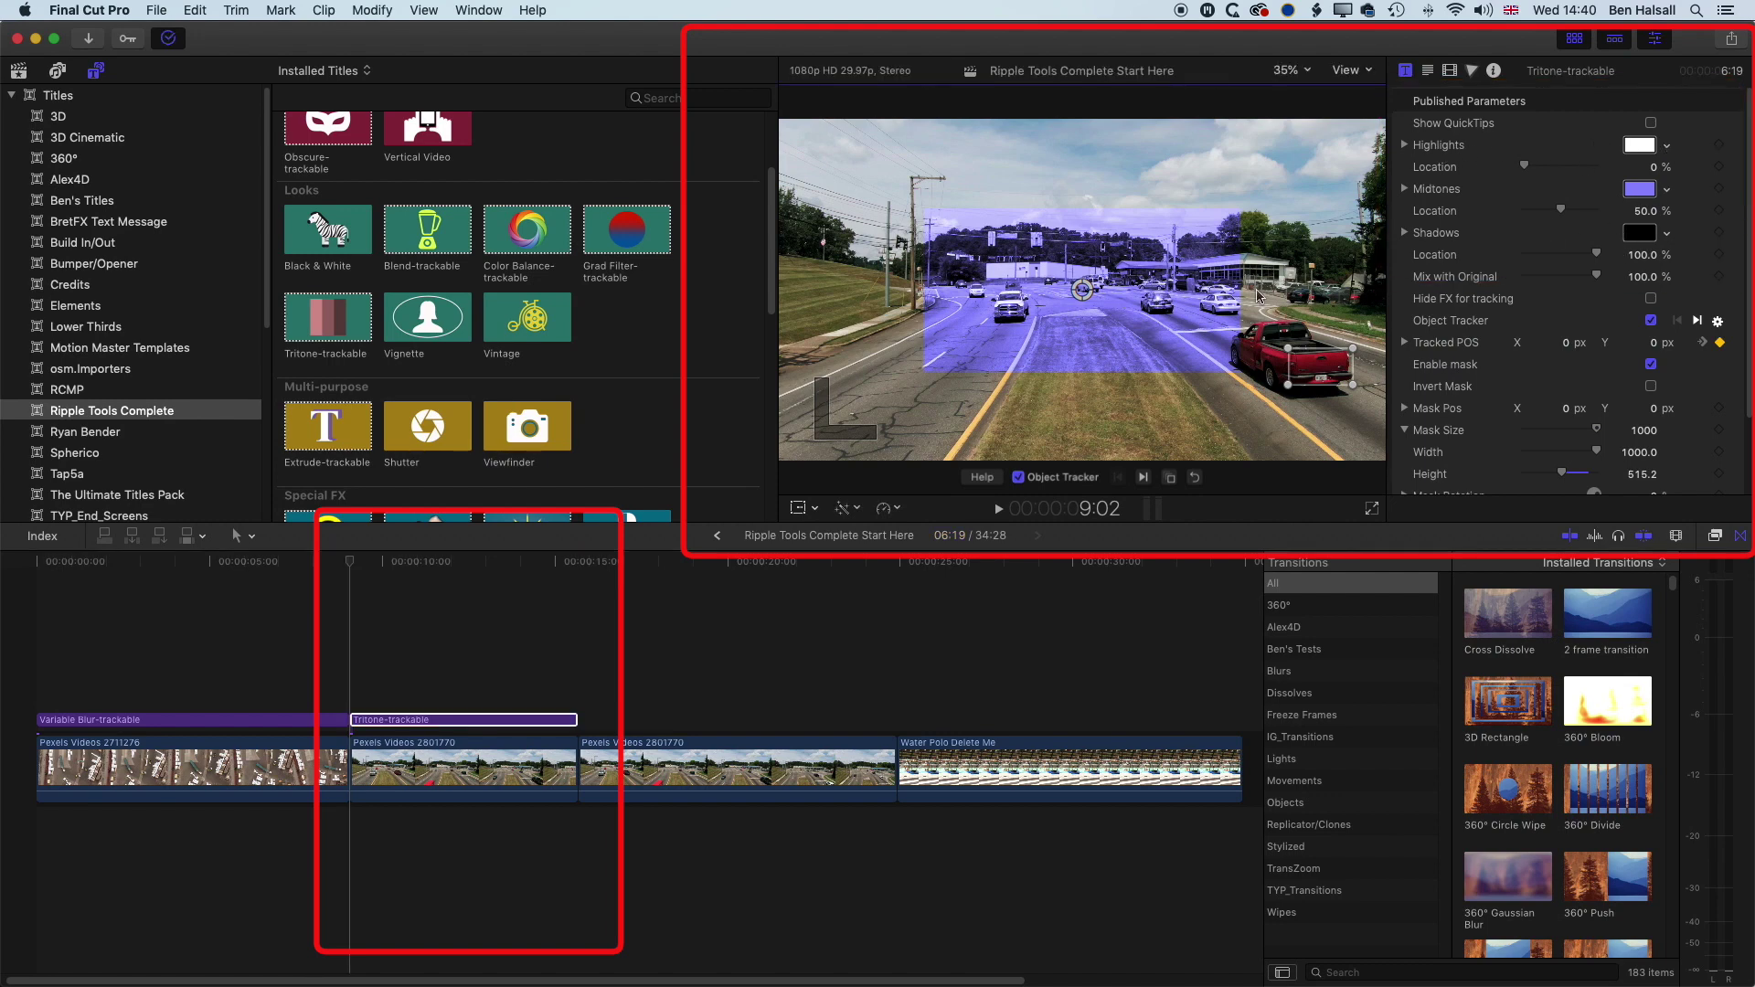
left_click(1651, 321)
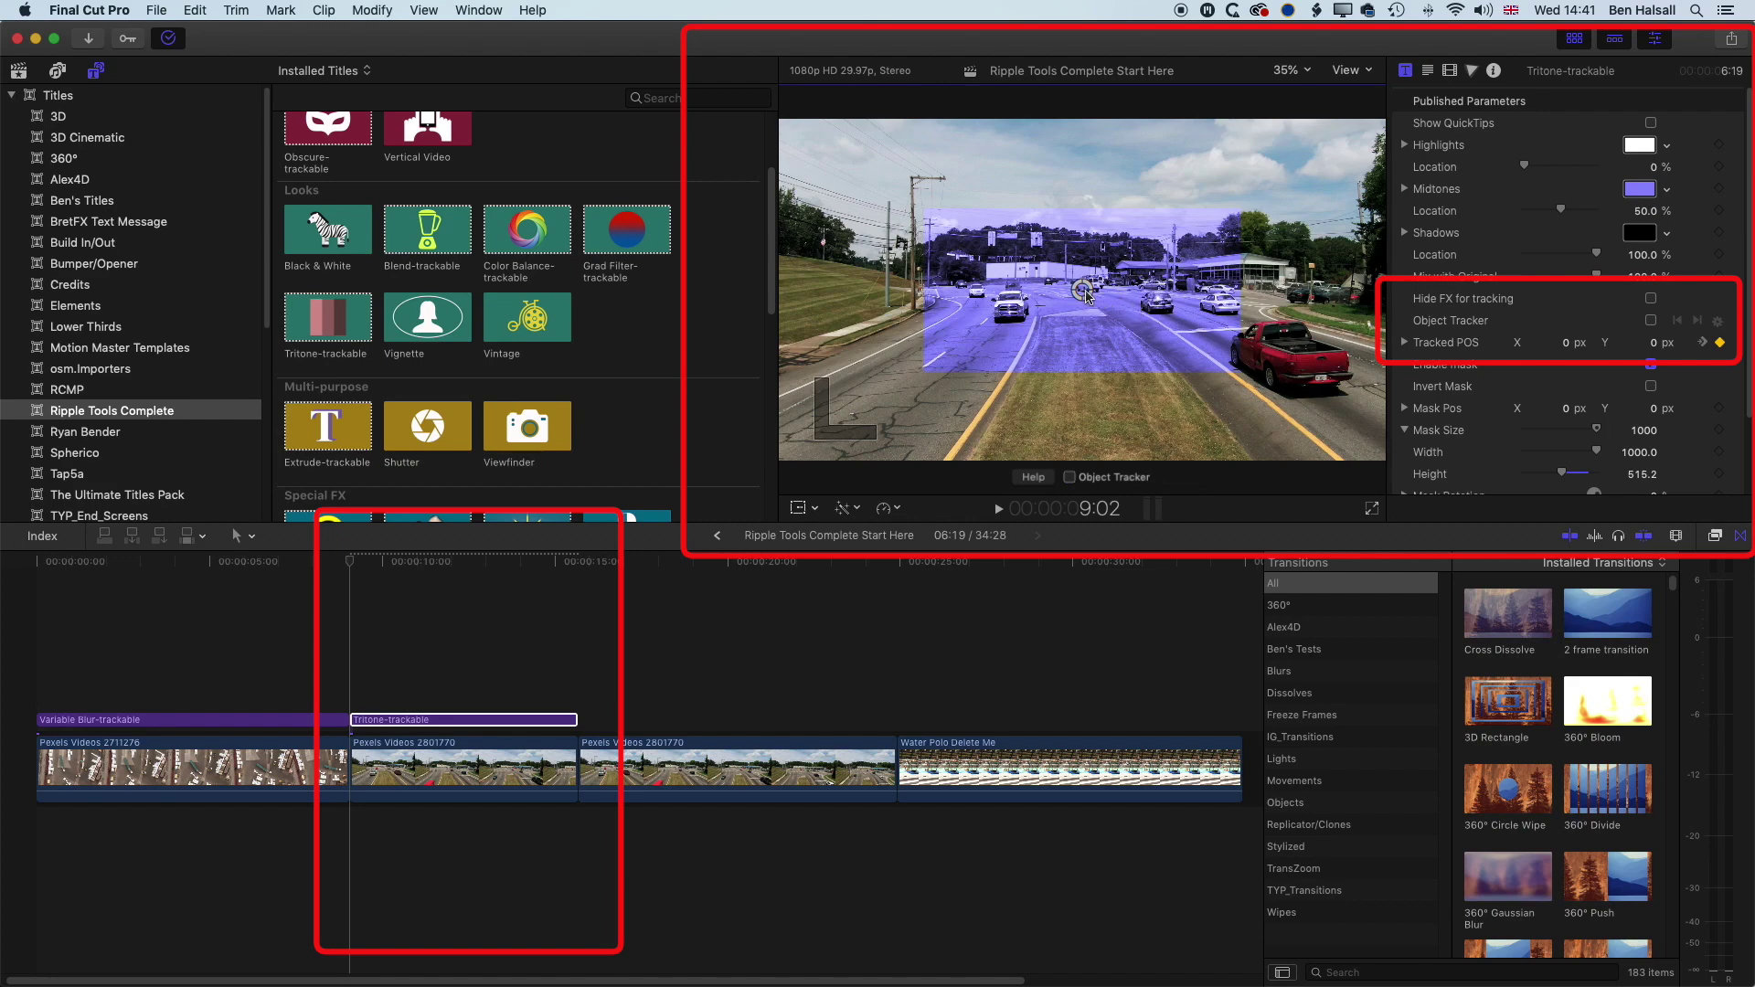
left_click_drag(1085, 292, 1284, 355)
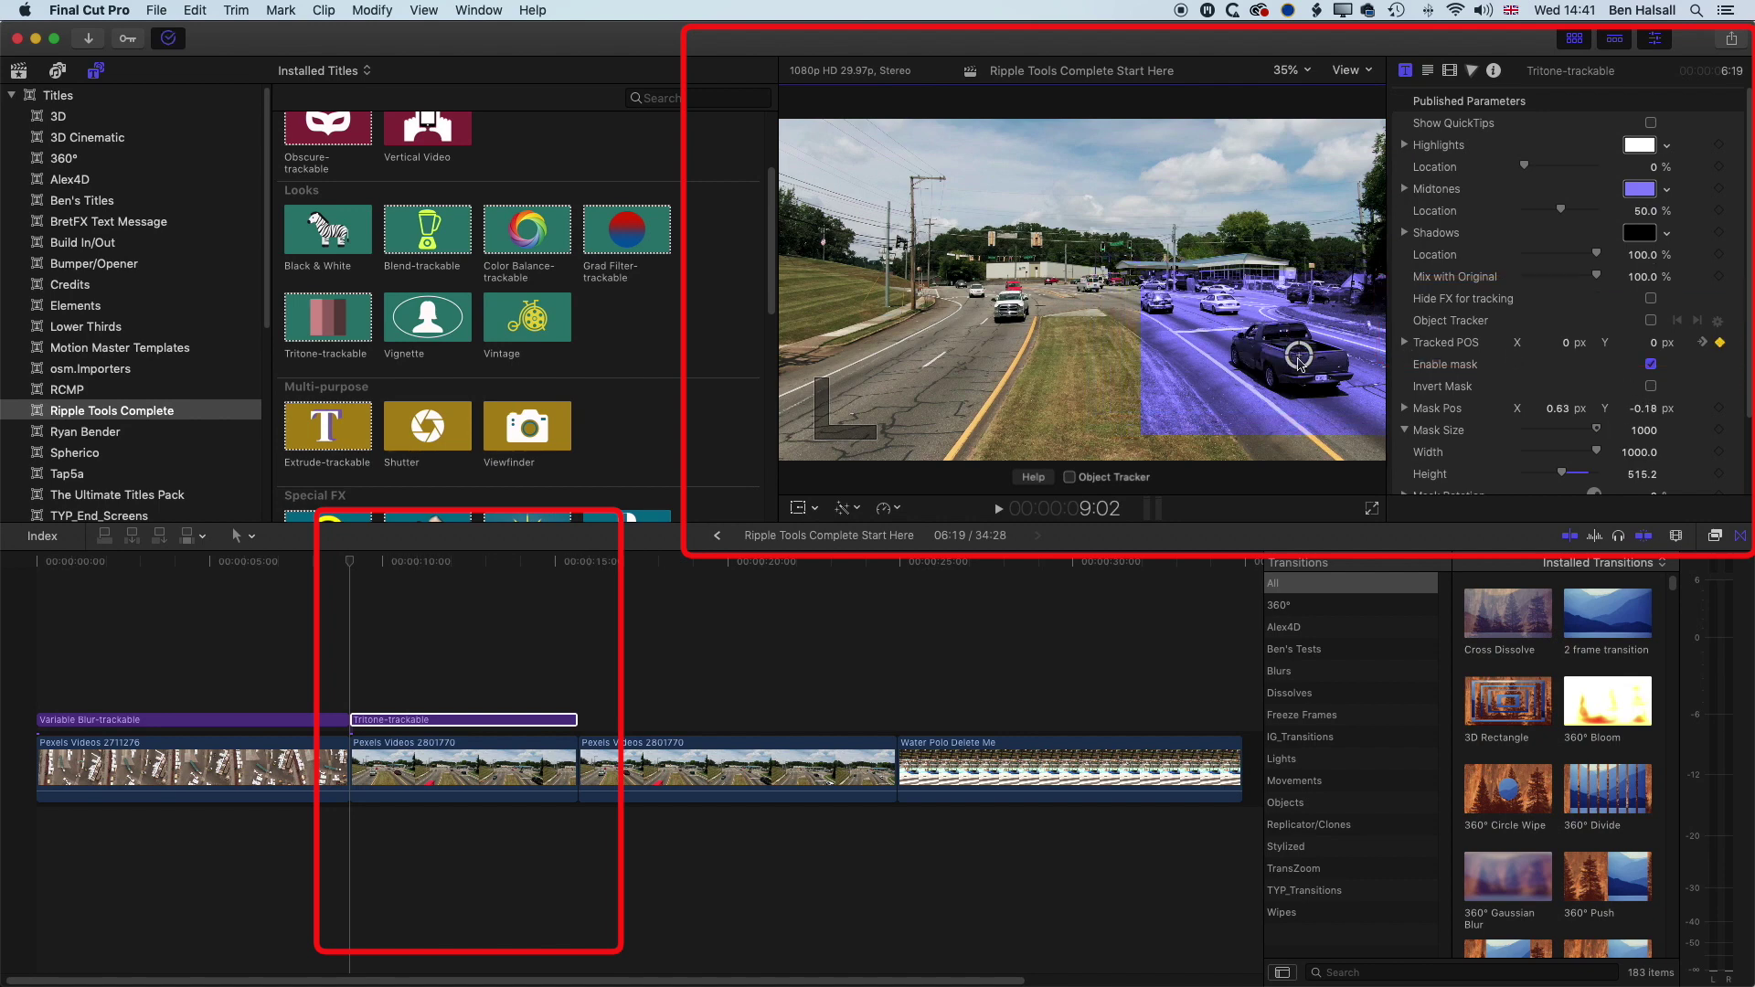
left_click_drag(1285, 356, 1285, 360)
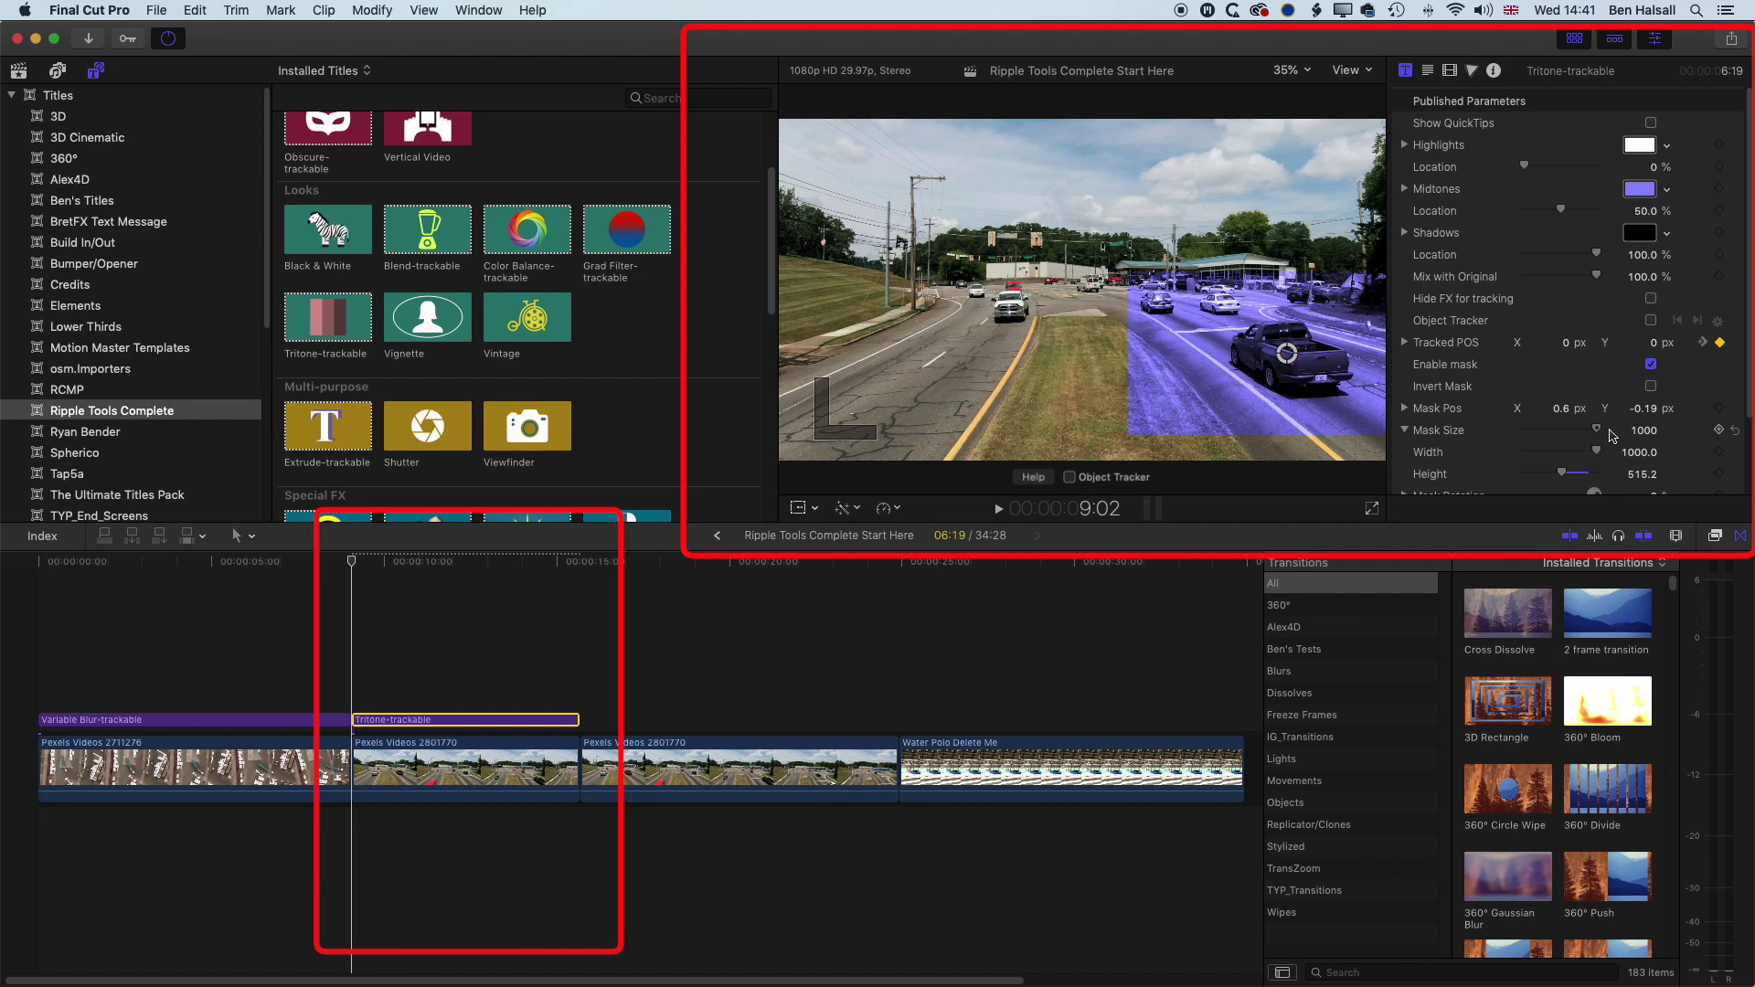
Shrink the mask to 488 wide and 440 high, and reposition it around the pickup at X 0.61, Y -0.2
mouse_move(1597, 432)
left_mouse_down()
mouse_move(1569, 433)
mouse_move(1582, 453)
left_mouse_up()
left_click_drag(1564, 452, 1559, 455)
left_click_drag(1559, 476, 1561, 474)
left_click_drag(1303, 352, 1291, 359)
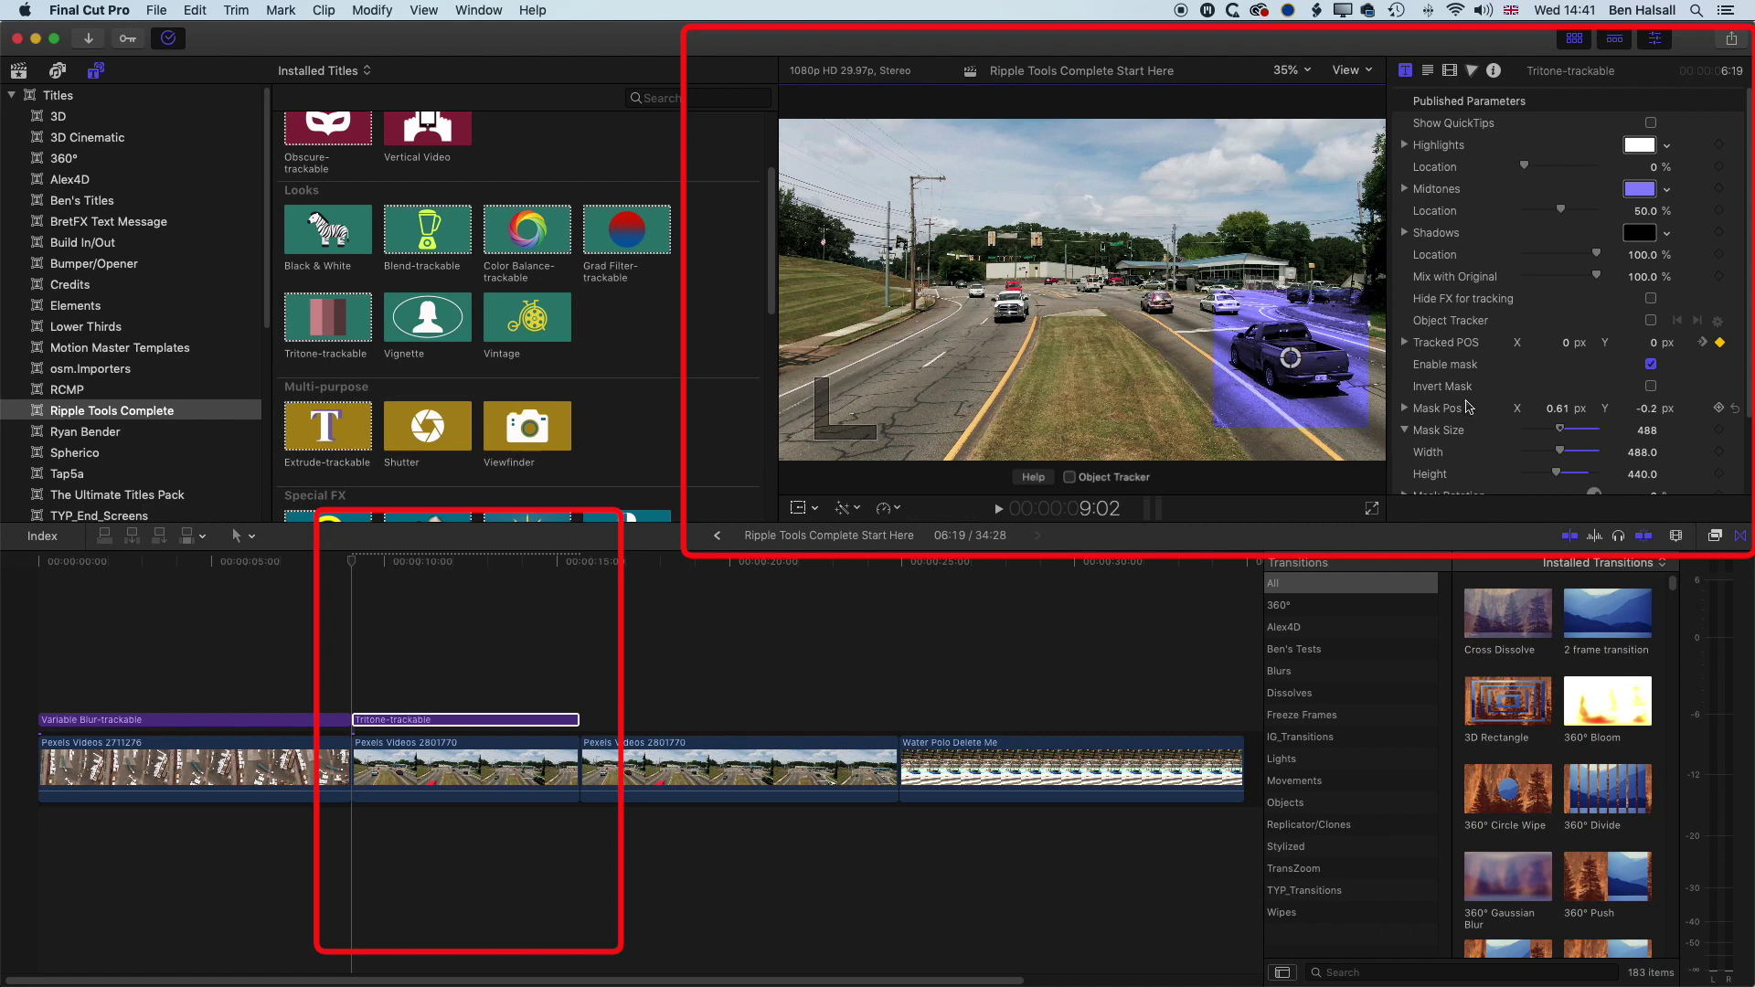
Set the Mask Roundness to 50 and invert the mask so the Tritone effect falls outside the pickup
scroll(1474, 400, "down", 3)
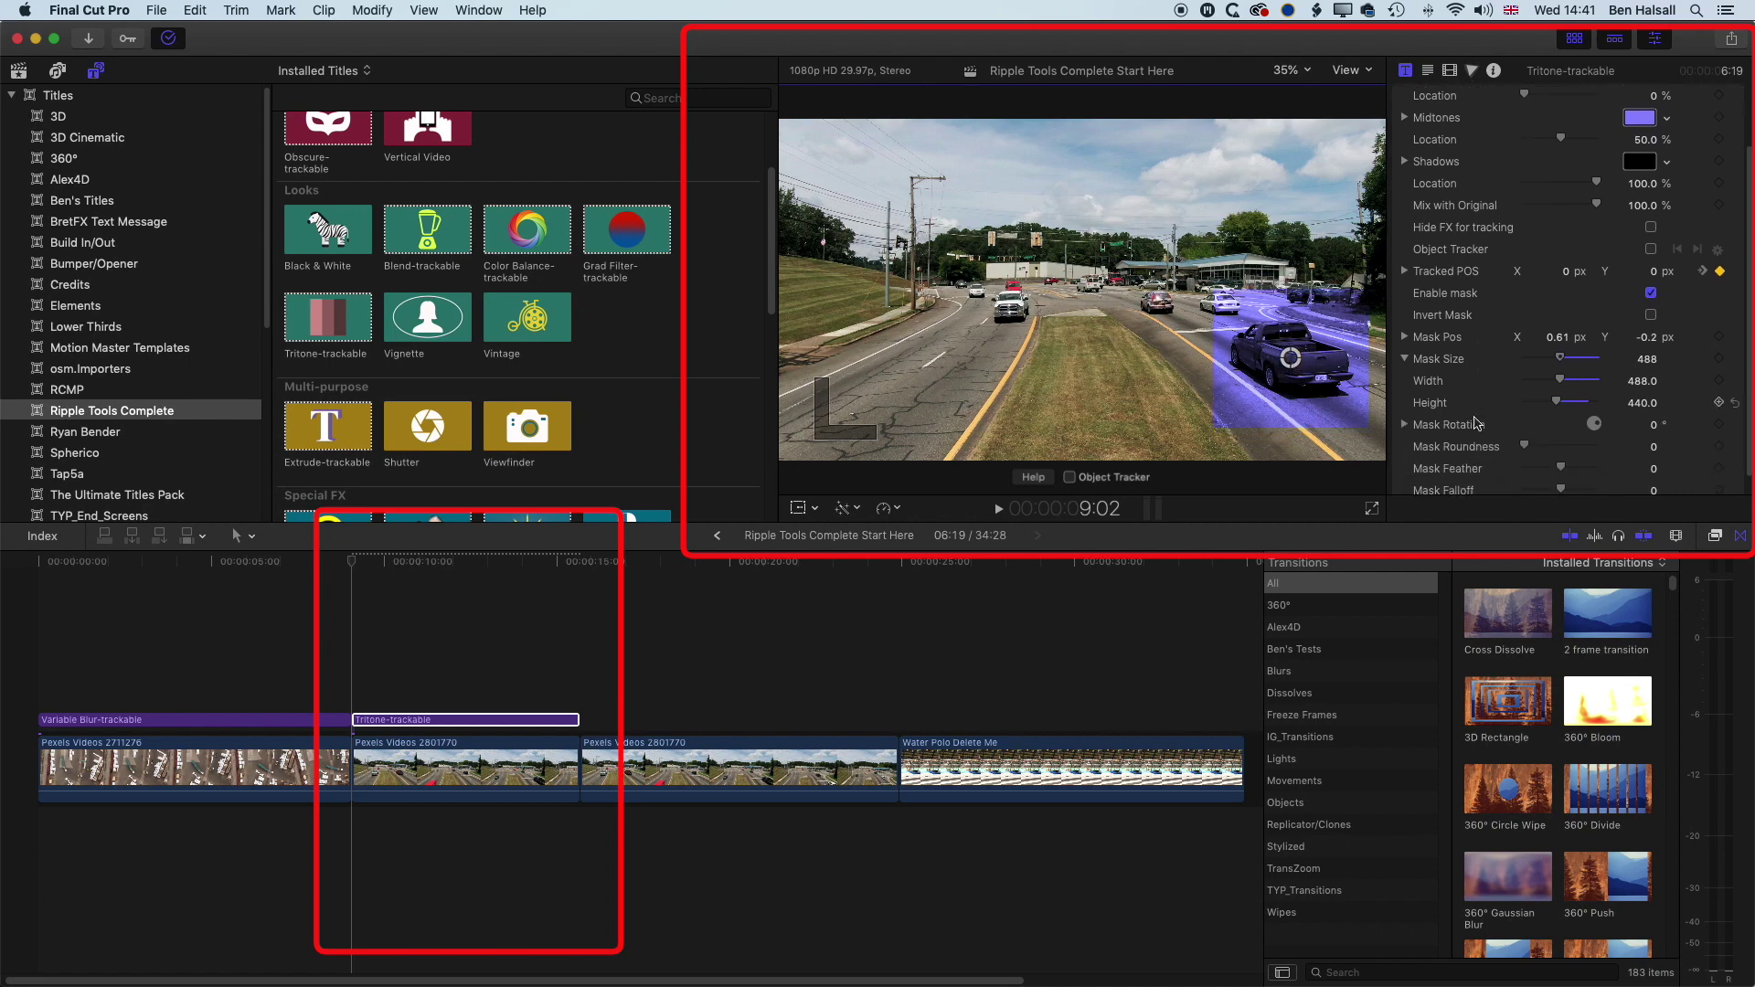
left_click_drag(1532, 449, 1600, 452)
scroll(1679, 137, "up", 3)
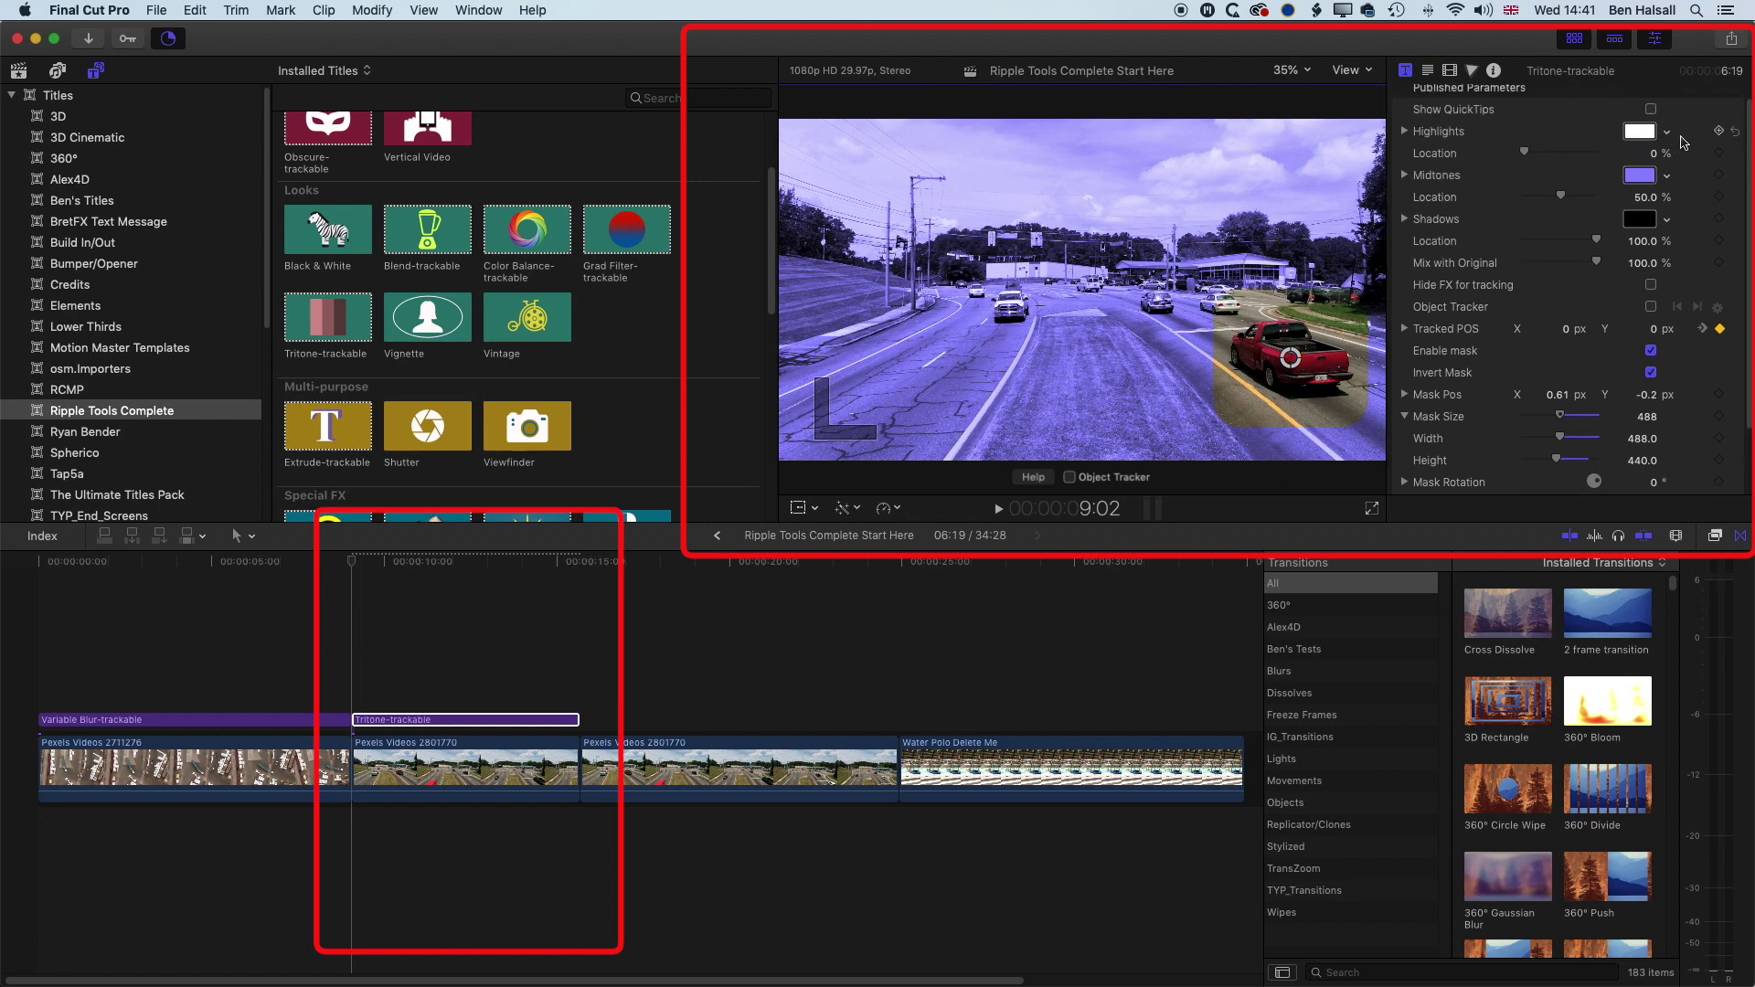
Change the Tritone title's Midtones colour to a pale, nearly white tint
left_click(1670, 195)
left_click_drag(1618, 302, 1551, 304)
left_click_drag(1554, 292, 1536, 296)
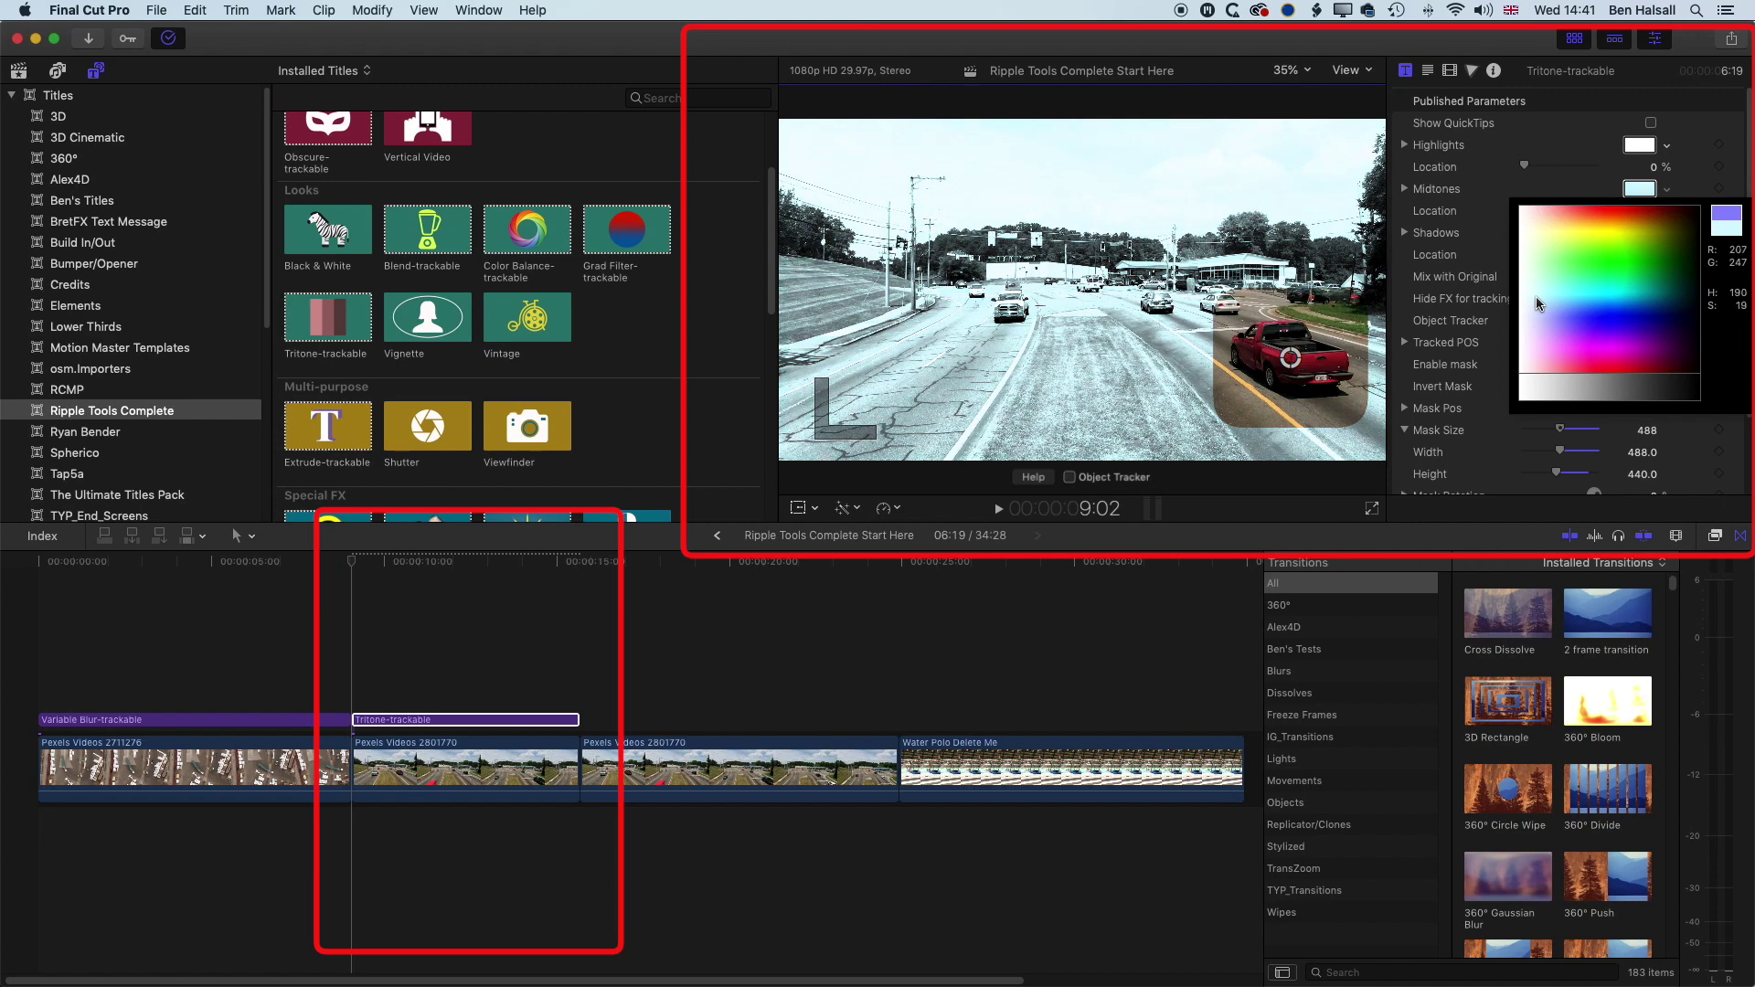
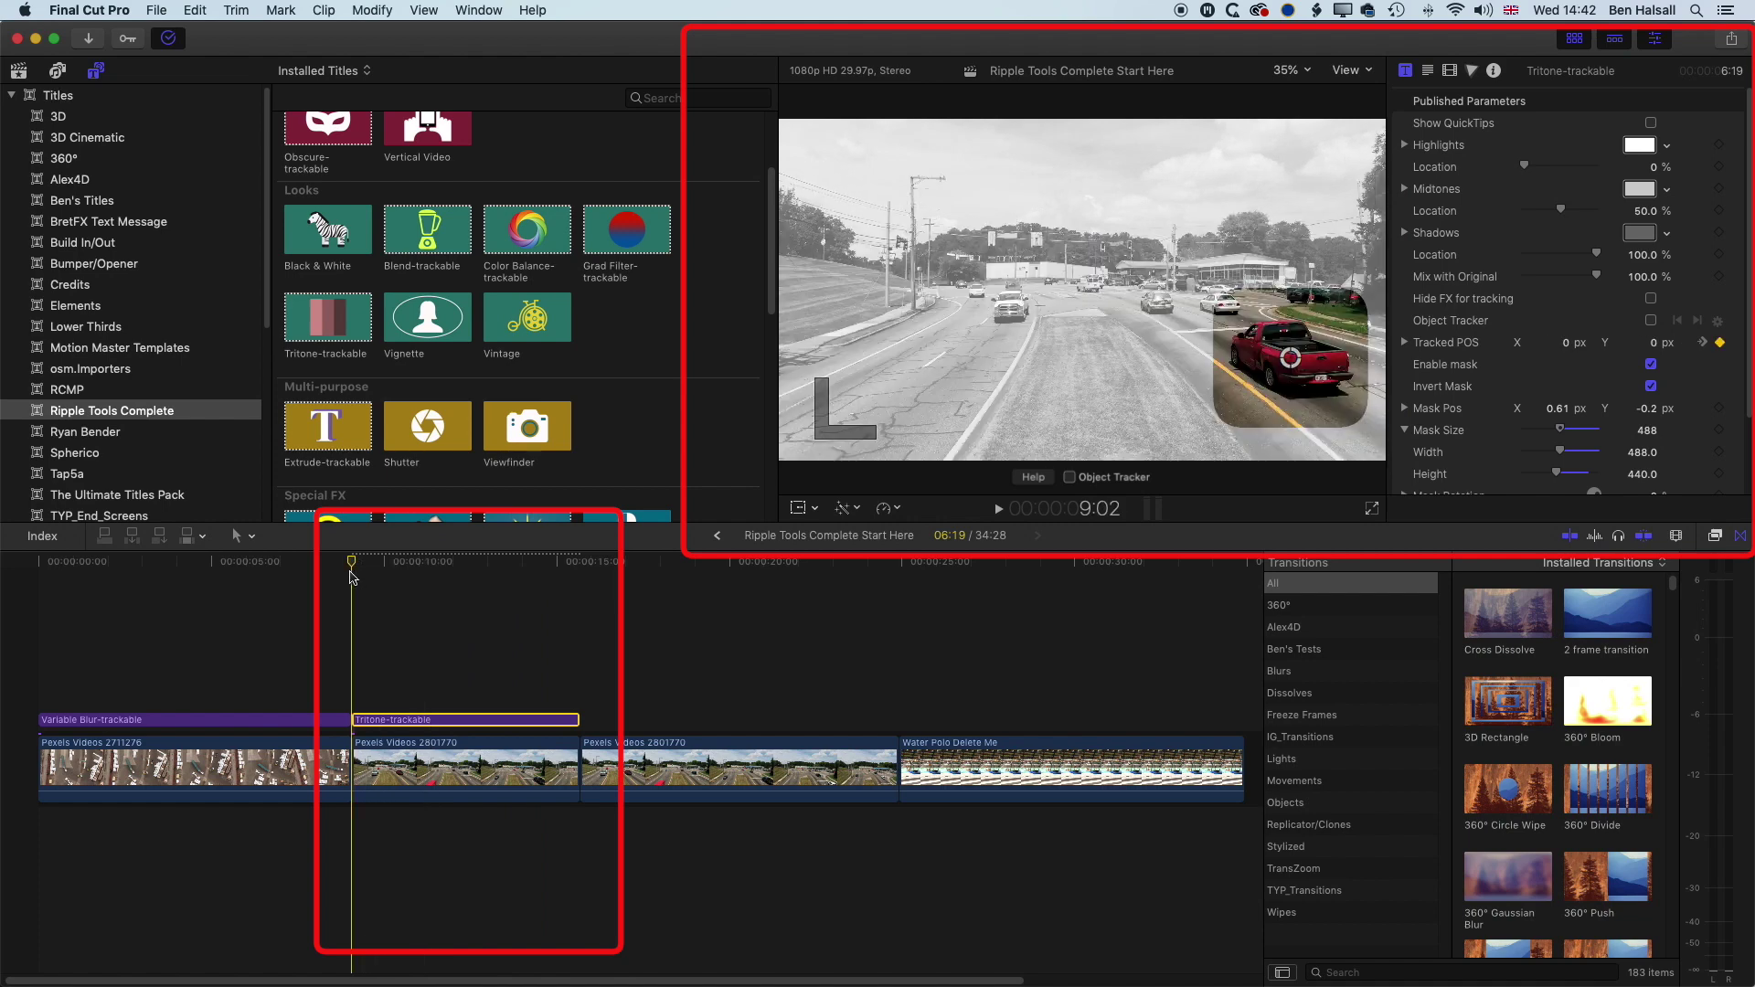
Add keyframes for Mask Pos and Mask Size, including width and height, at the title's first frame, 9:02
left_click_drag(355, 576, 352, 576)
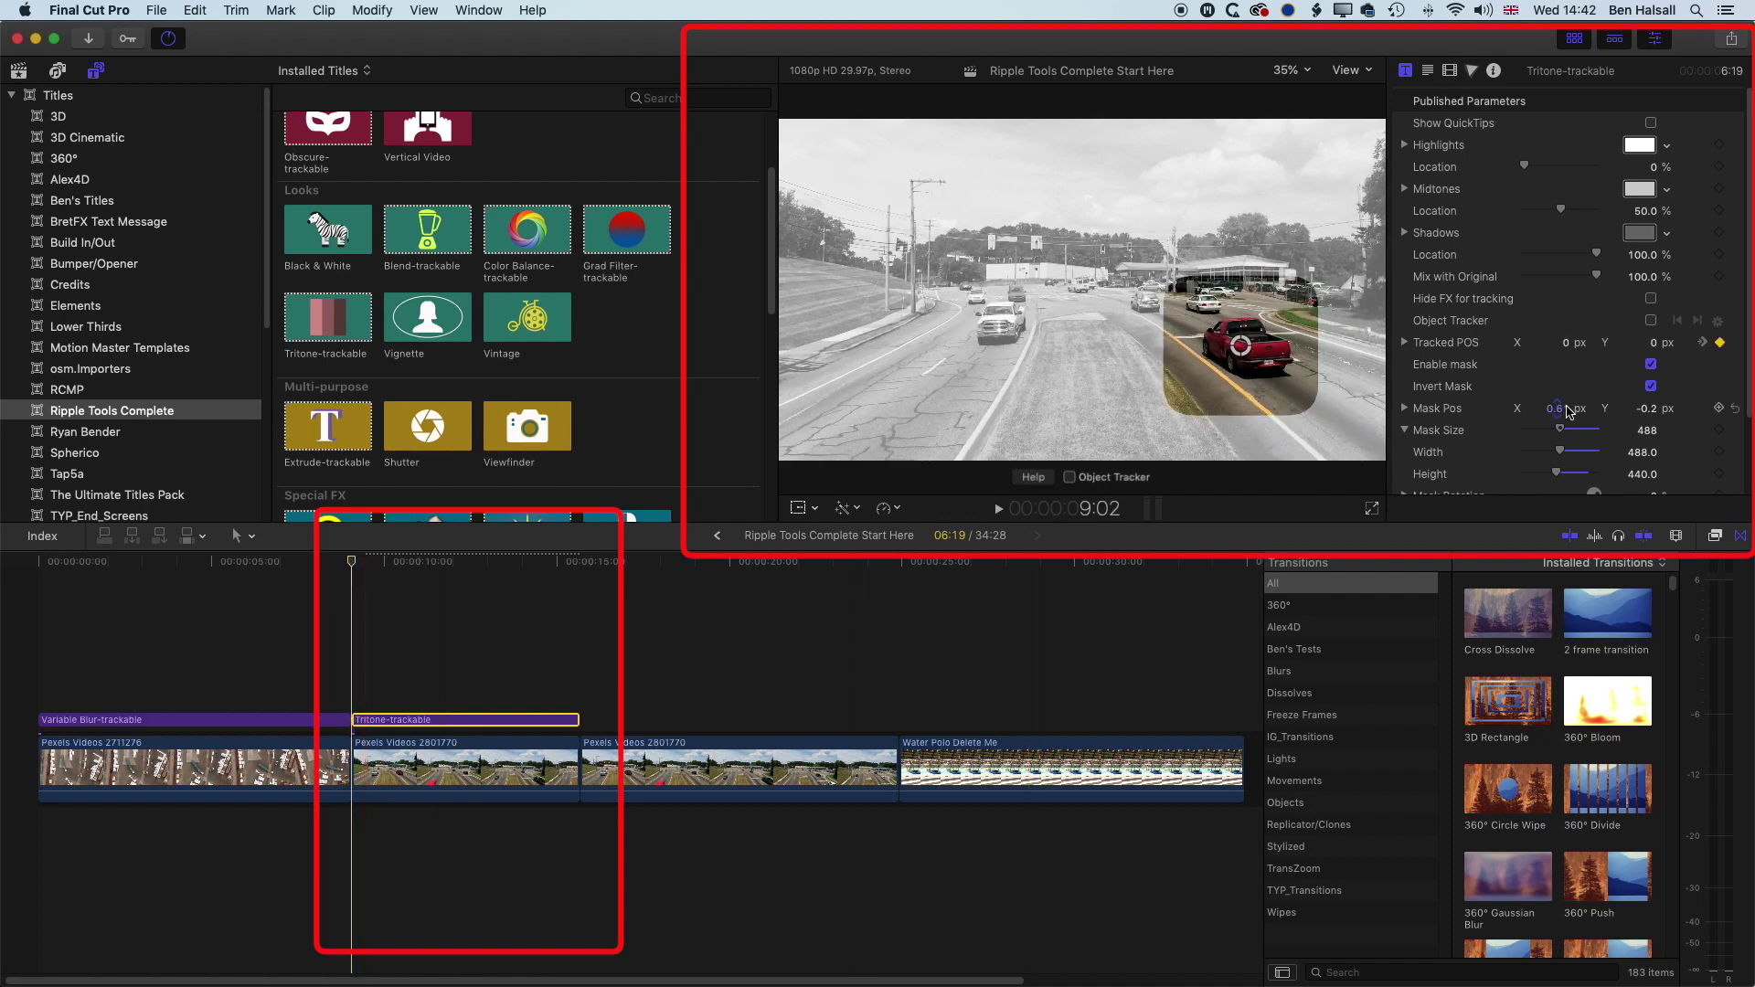
scroll(1600, 338, "down", 2)
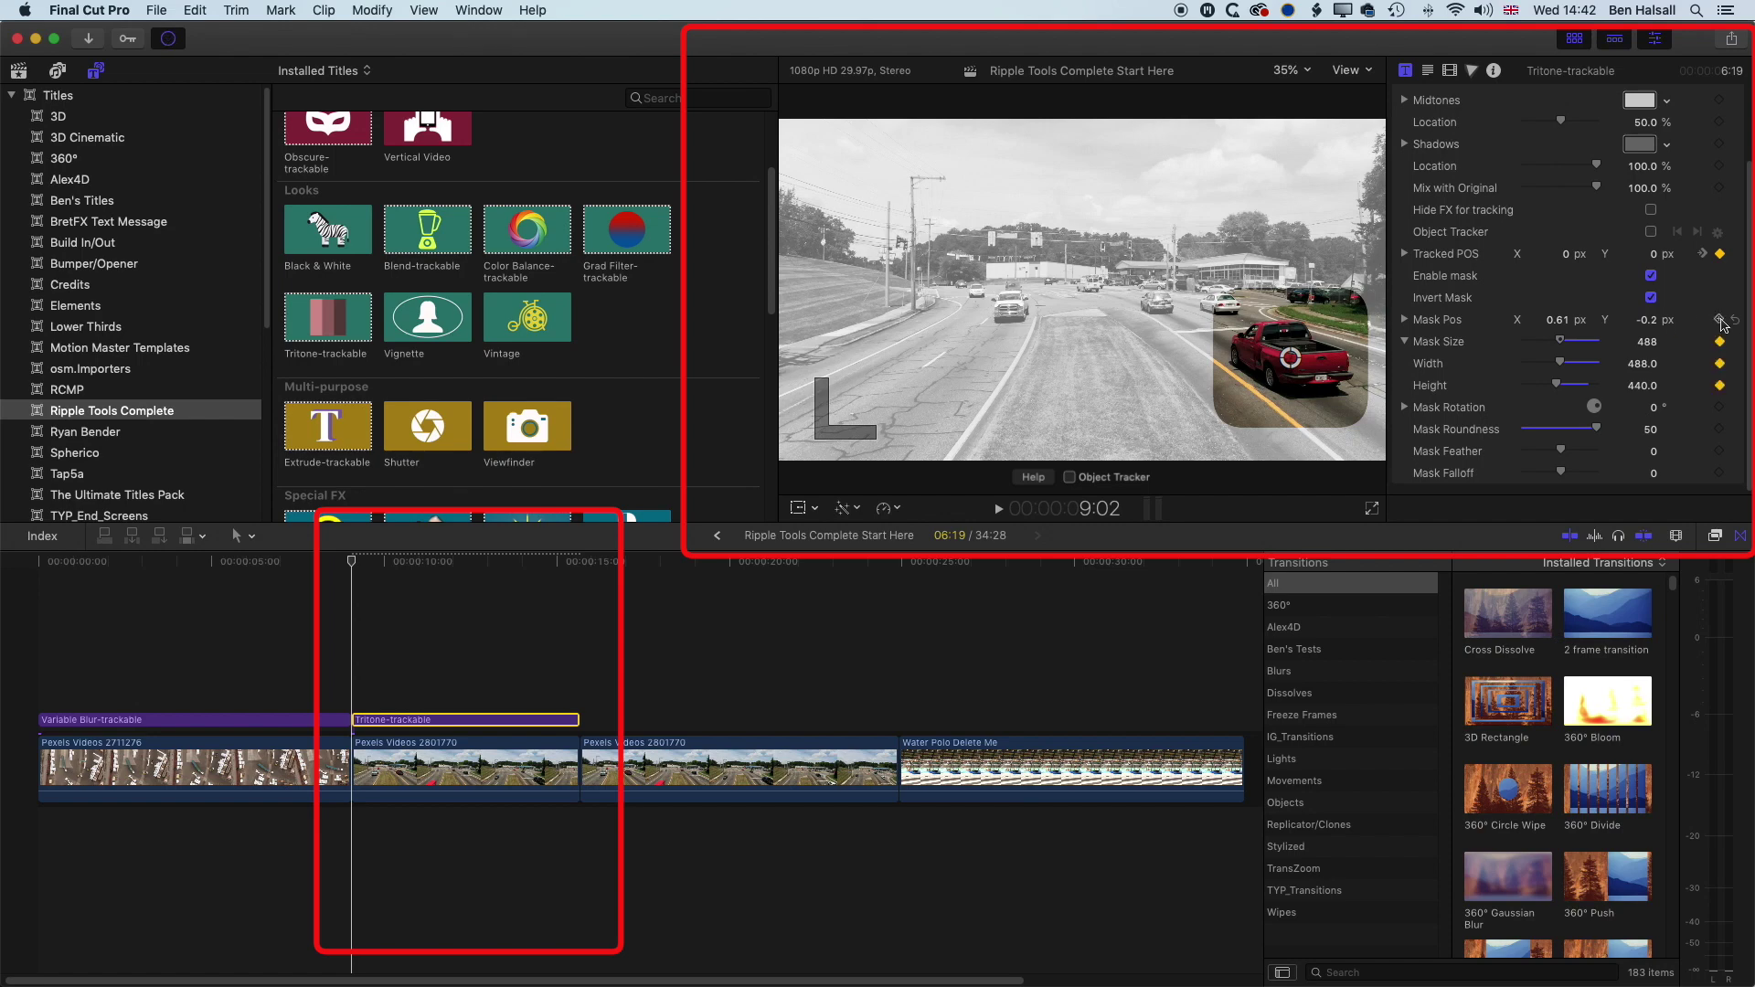
left_click(1720, 320)
On the title's last frame, 15:20, move the mask to X 0.68, Y -0.22 over the distant pickup, and check both position keyframes
left_click_drag(356, 566, 580, 564)
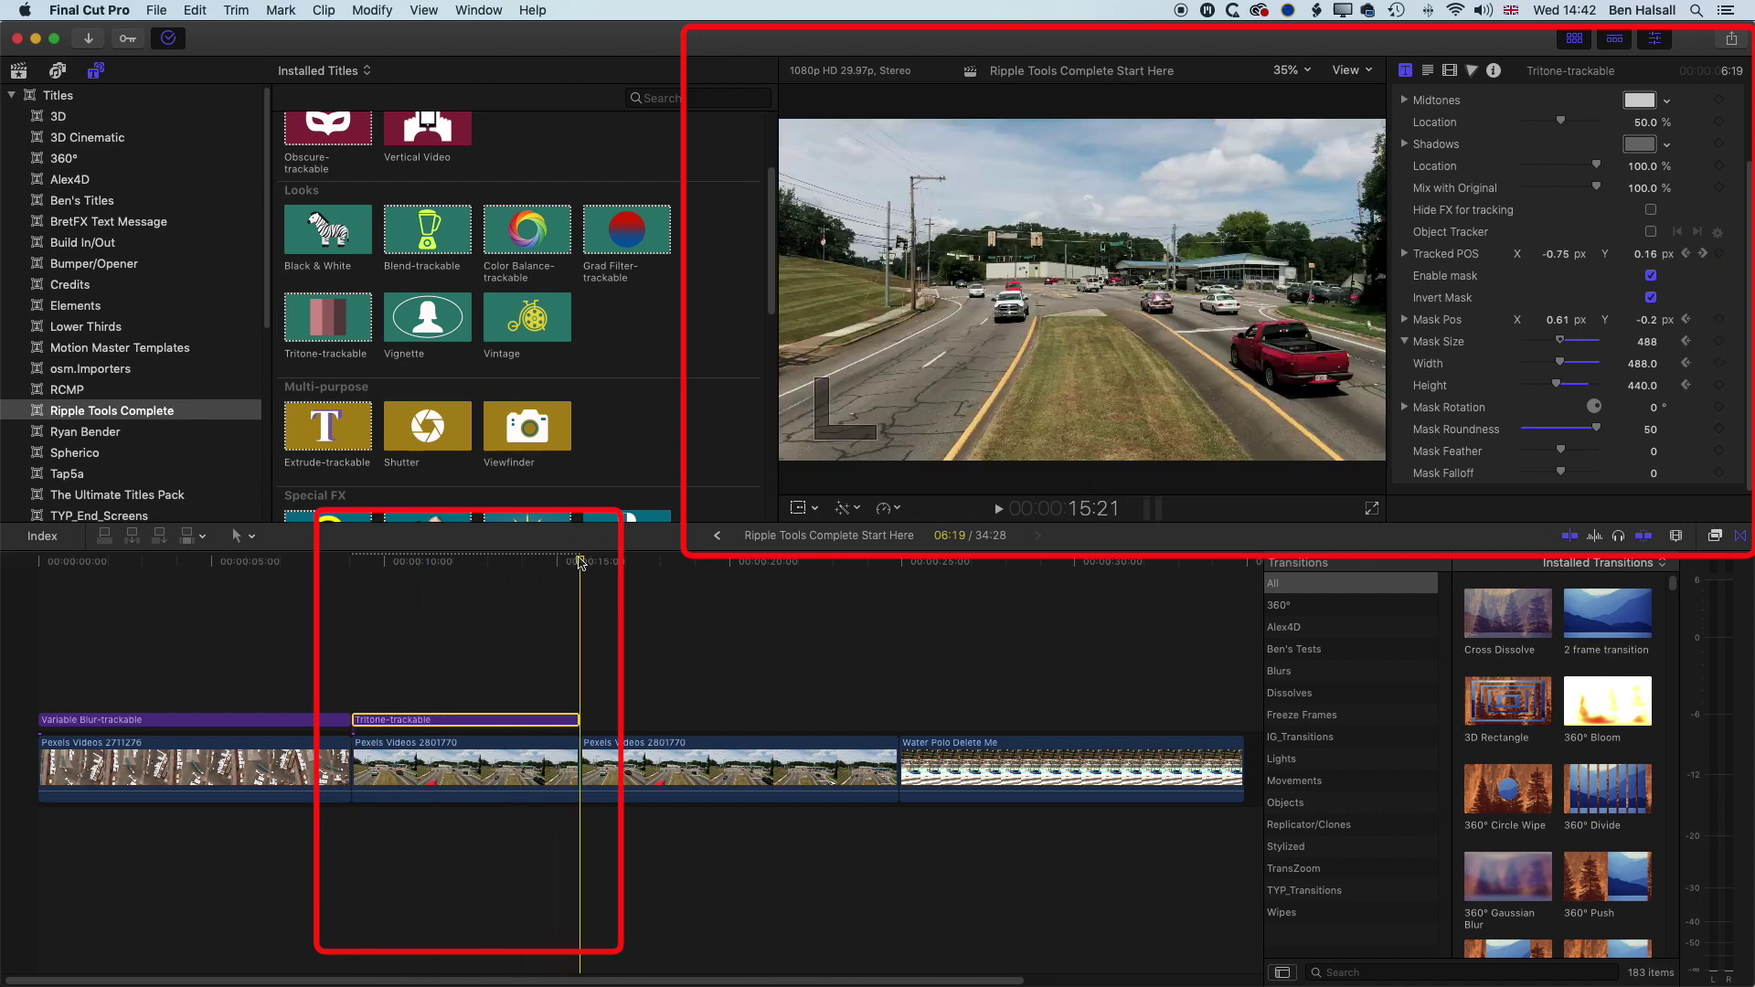
key("Left")
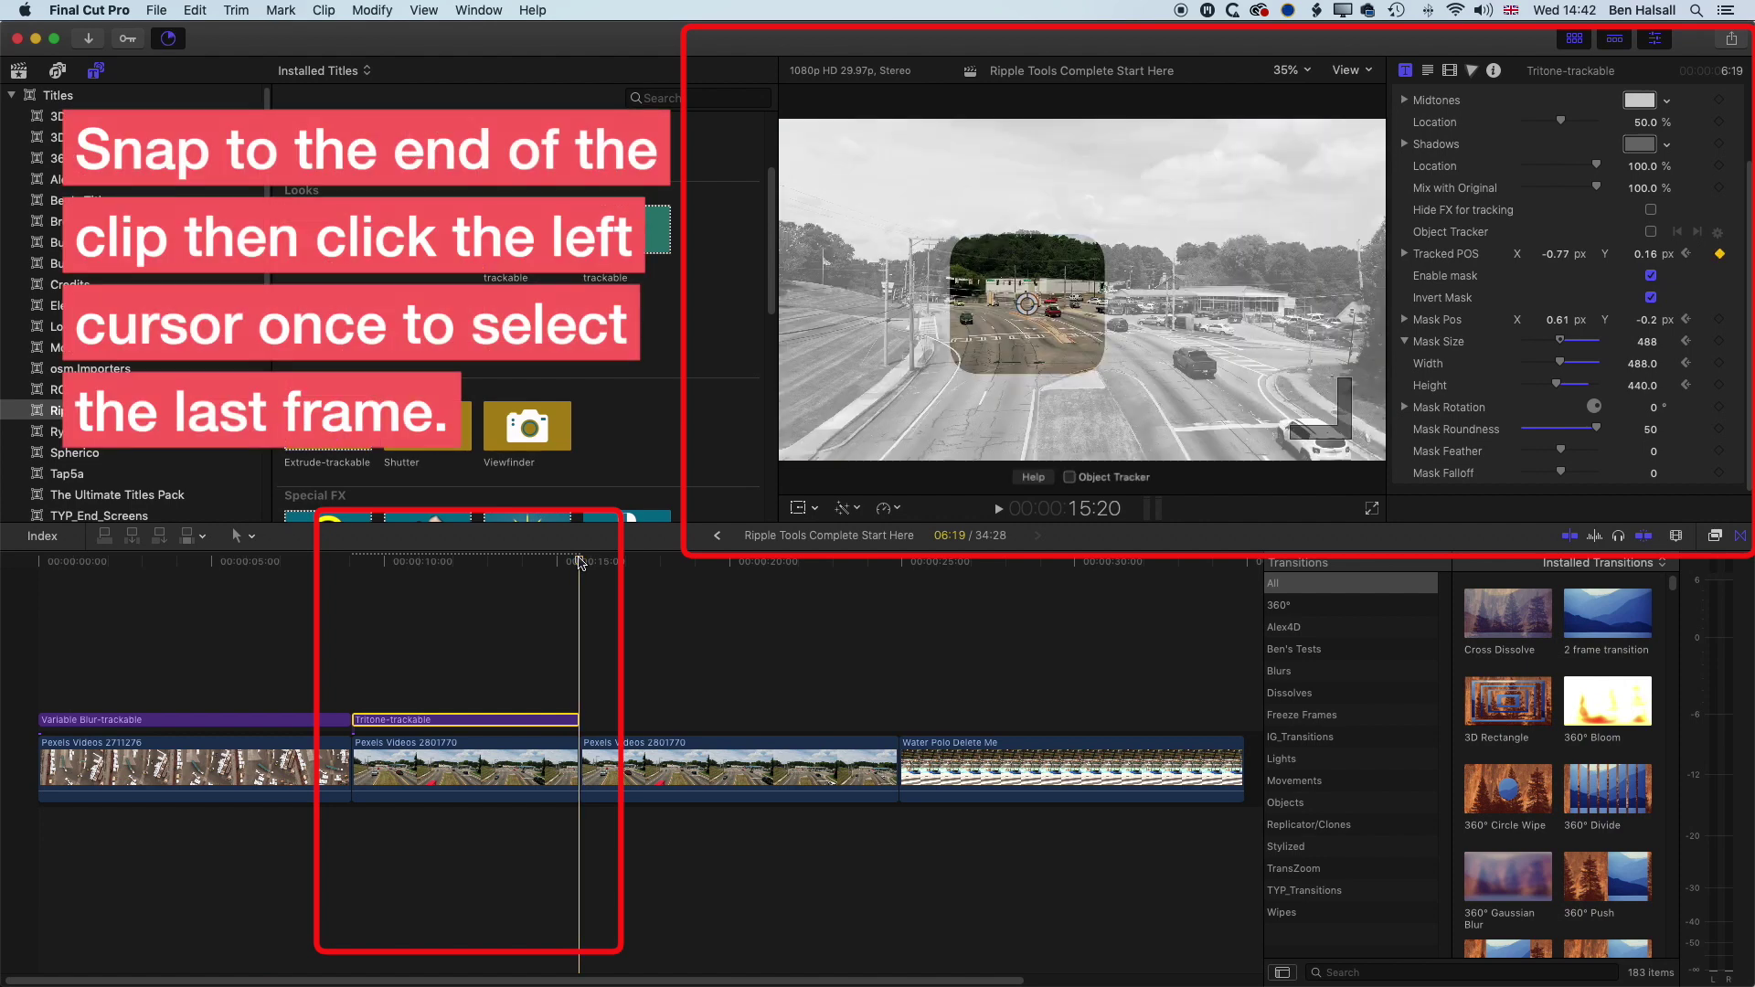
left_click_drag(1031, 302, 1053, 309)
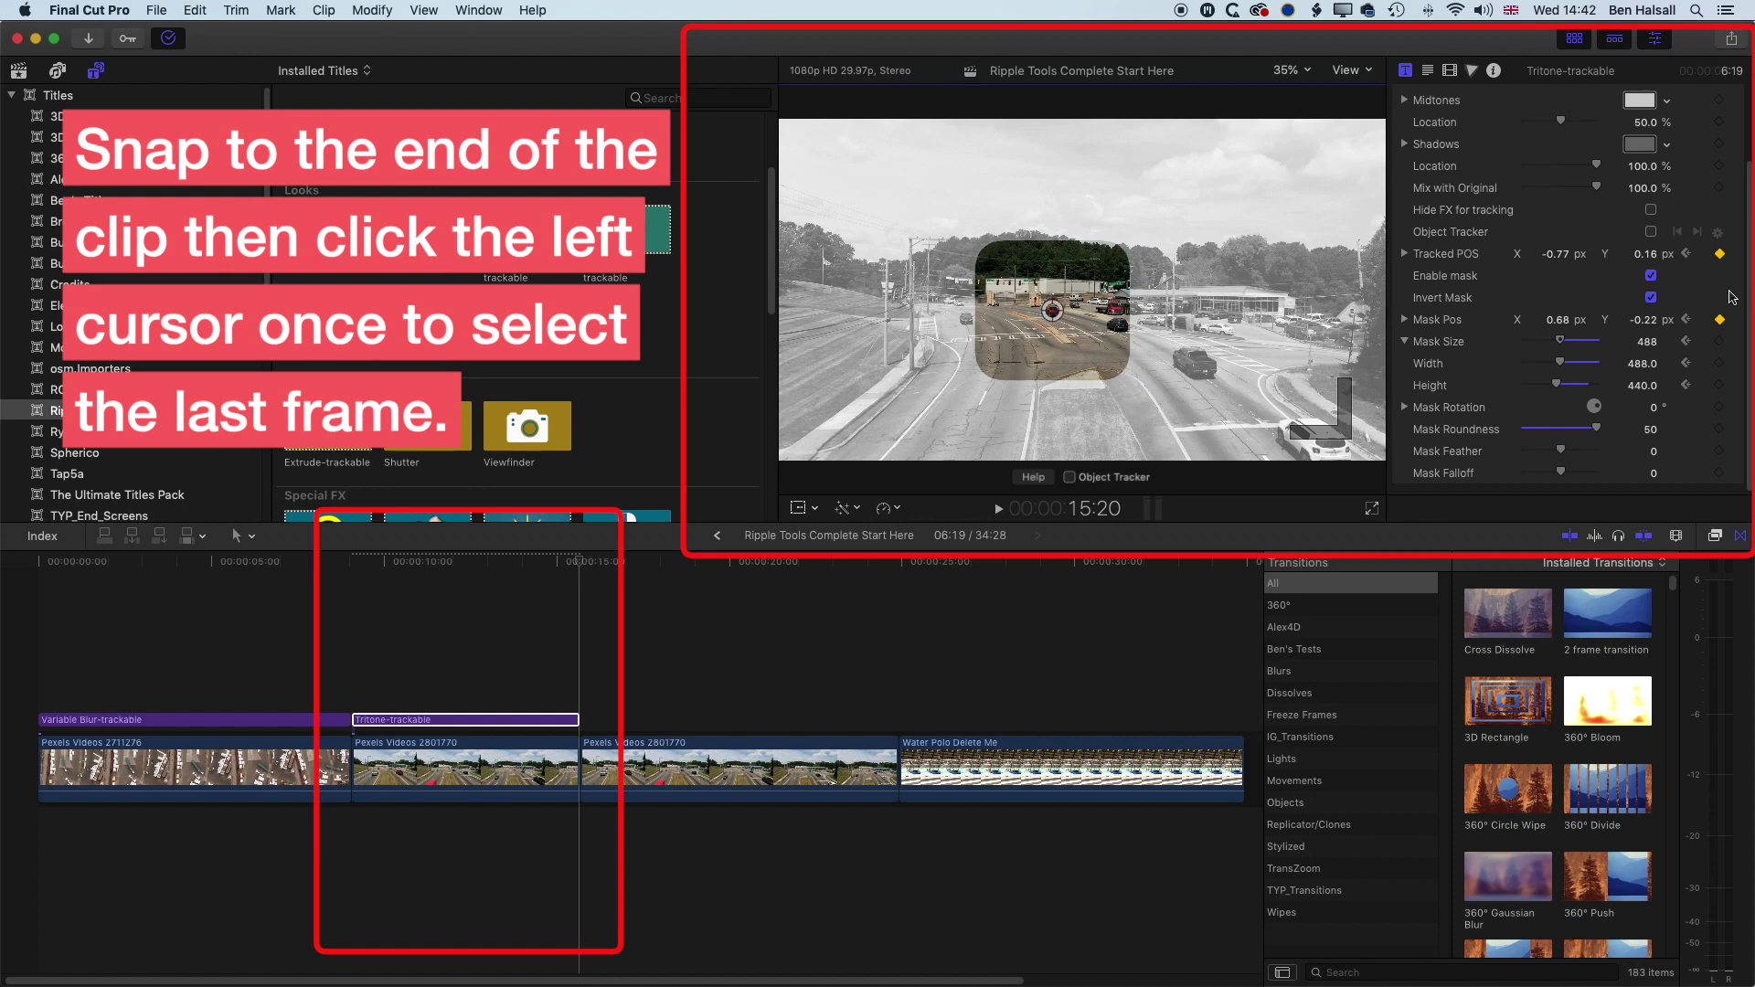
left_click(1687, 320)
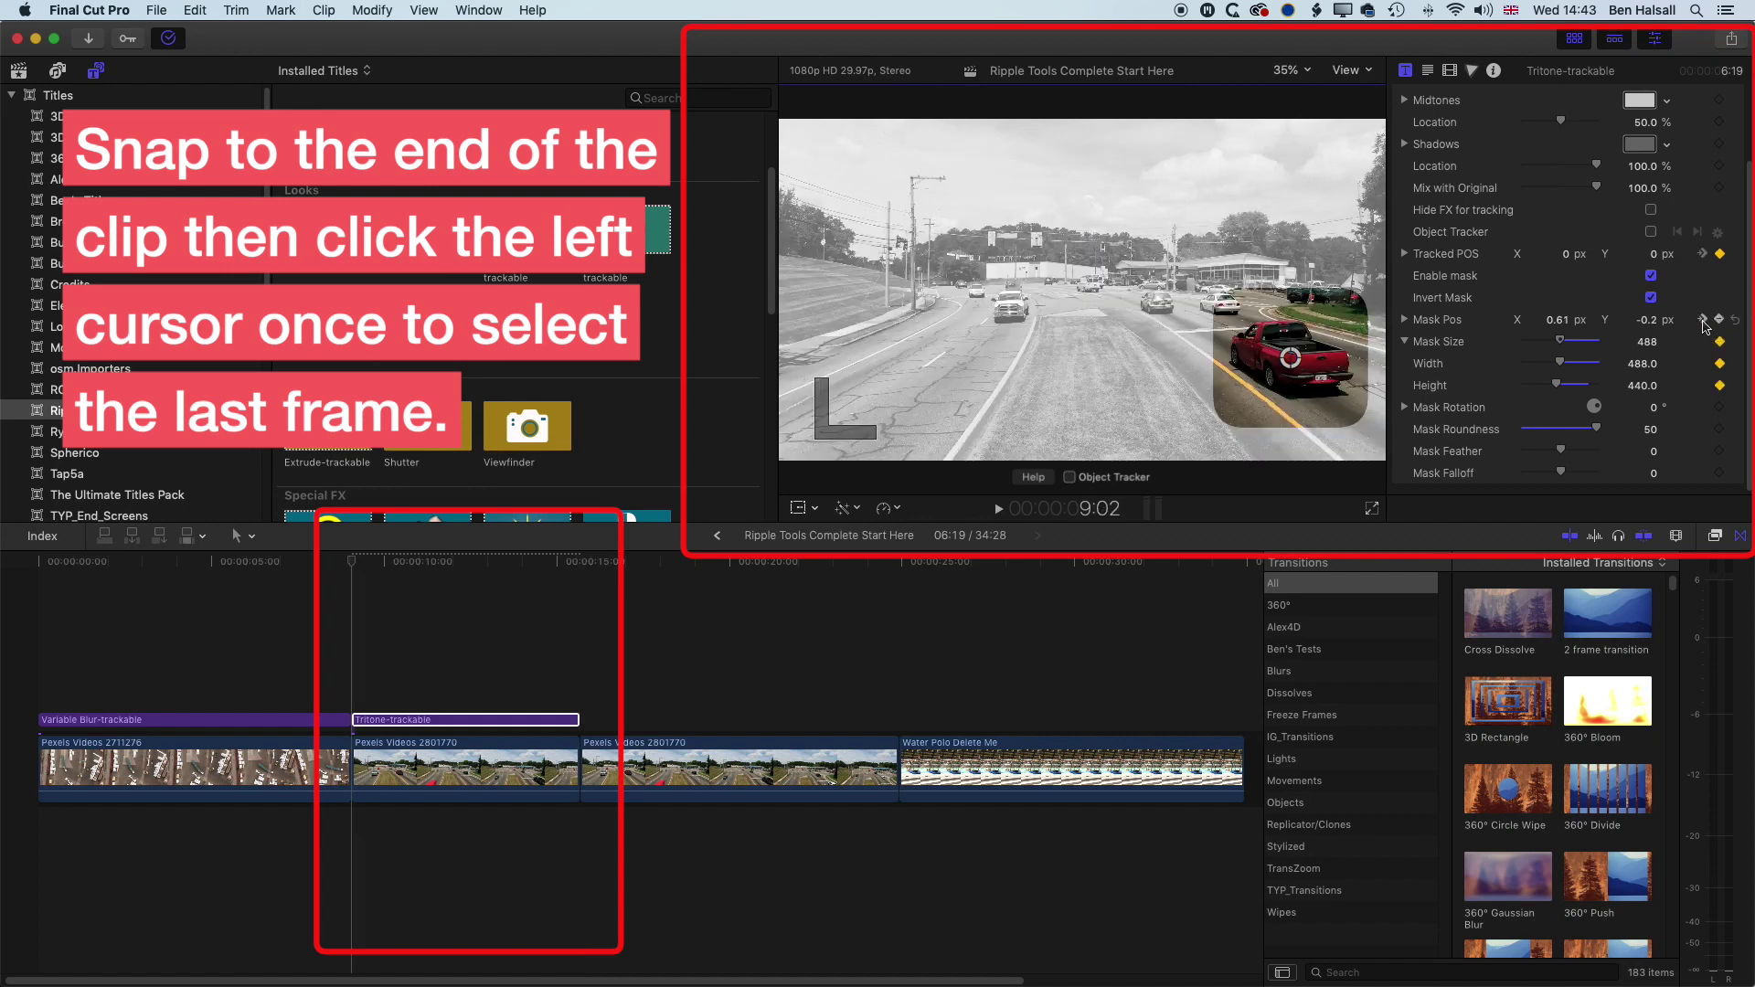
left_click(1703, 320)
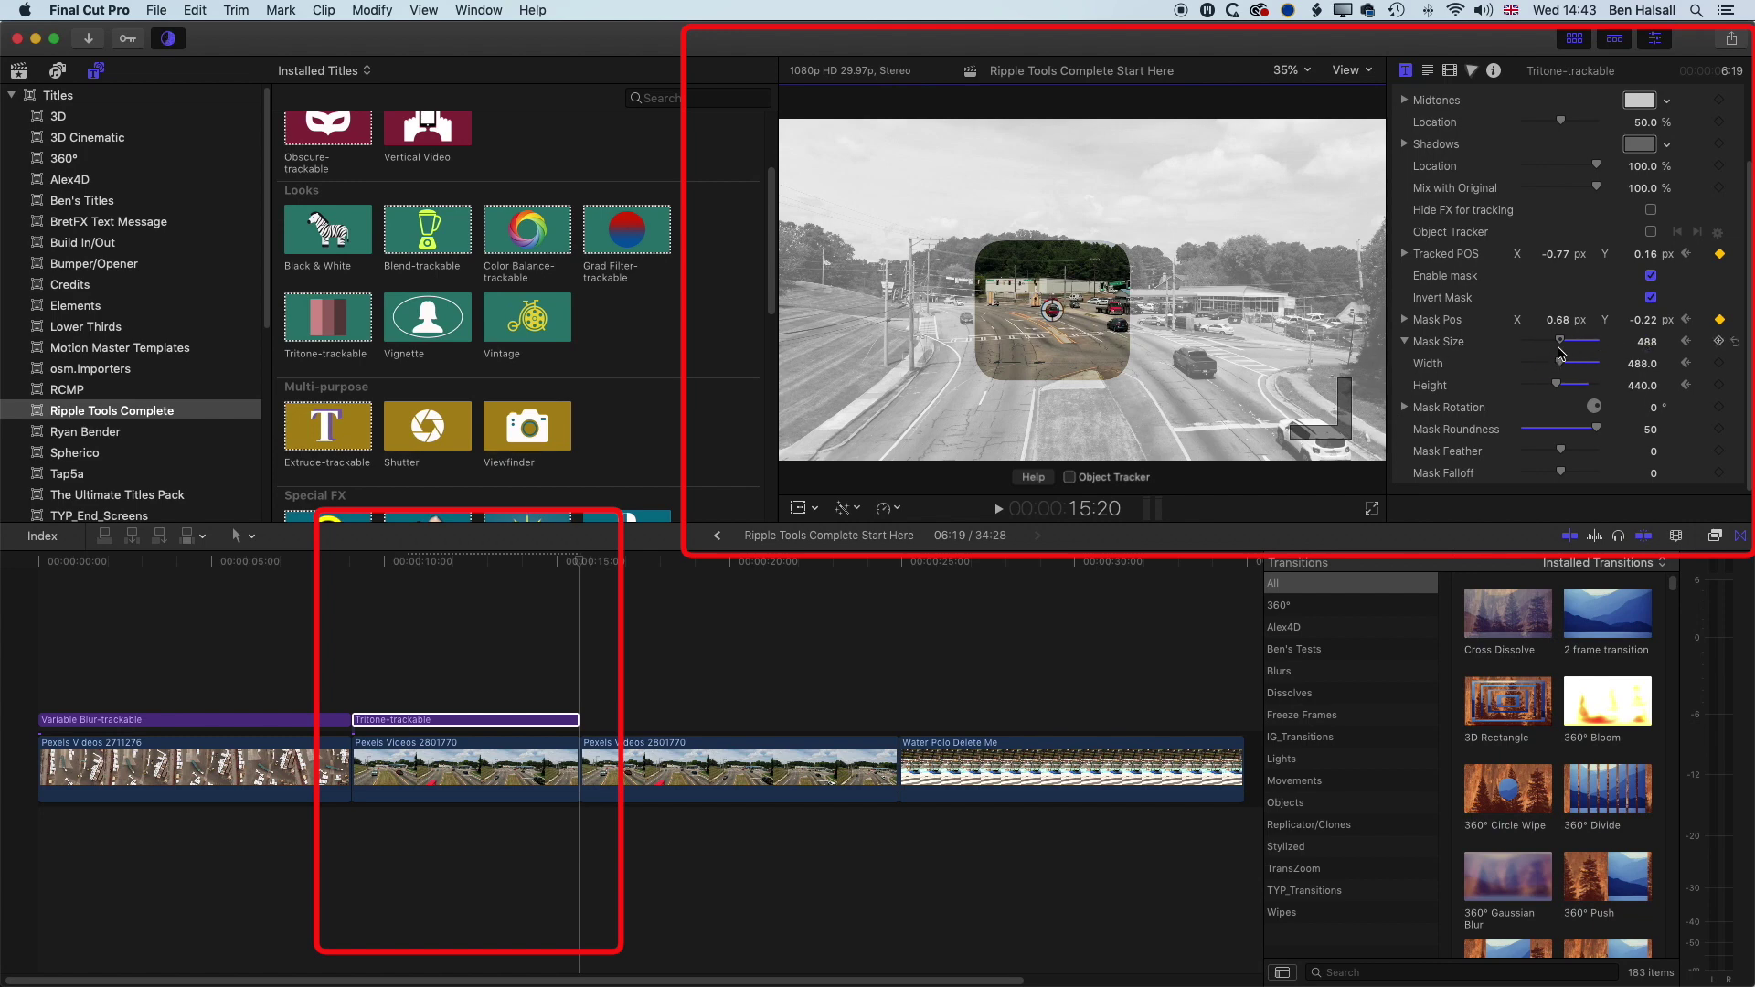
Reduce the Mask Size to 129 on the title's last frame, 15:20
left_click_drag(1561, 342, 1539, 343)
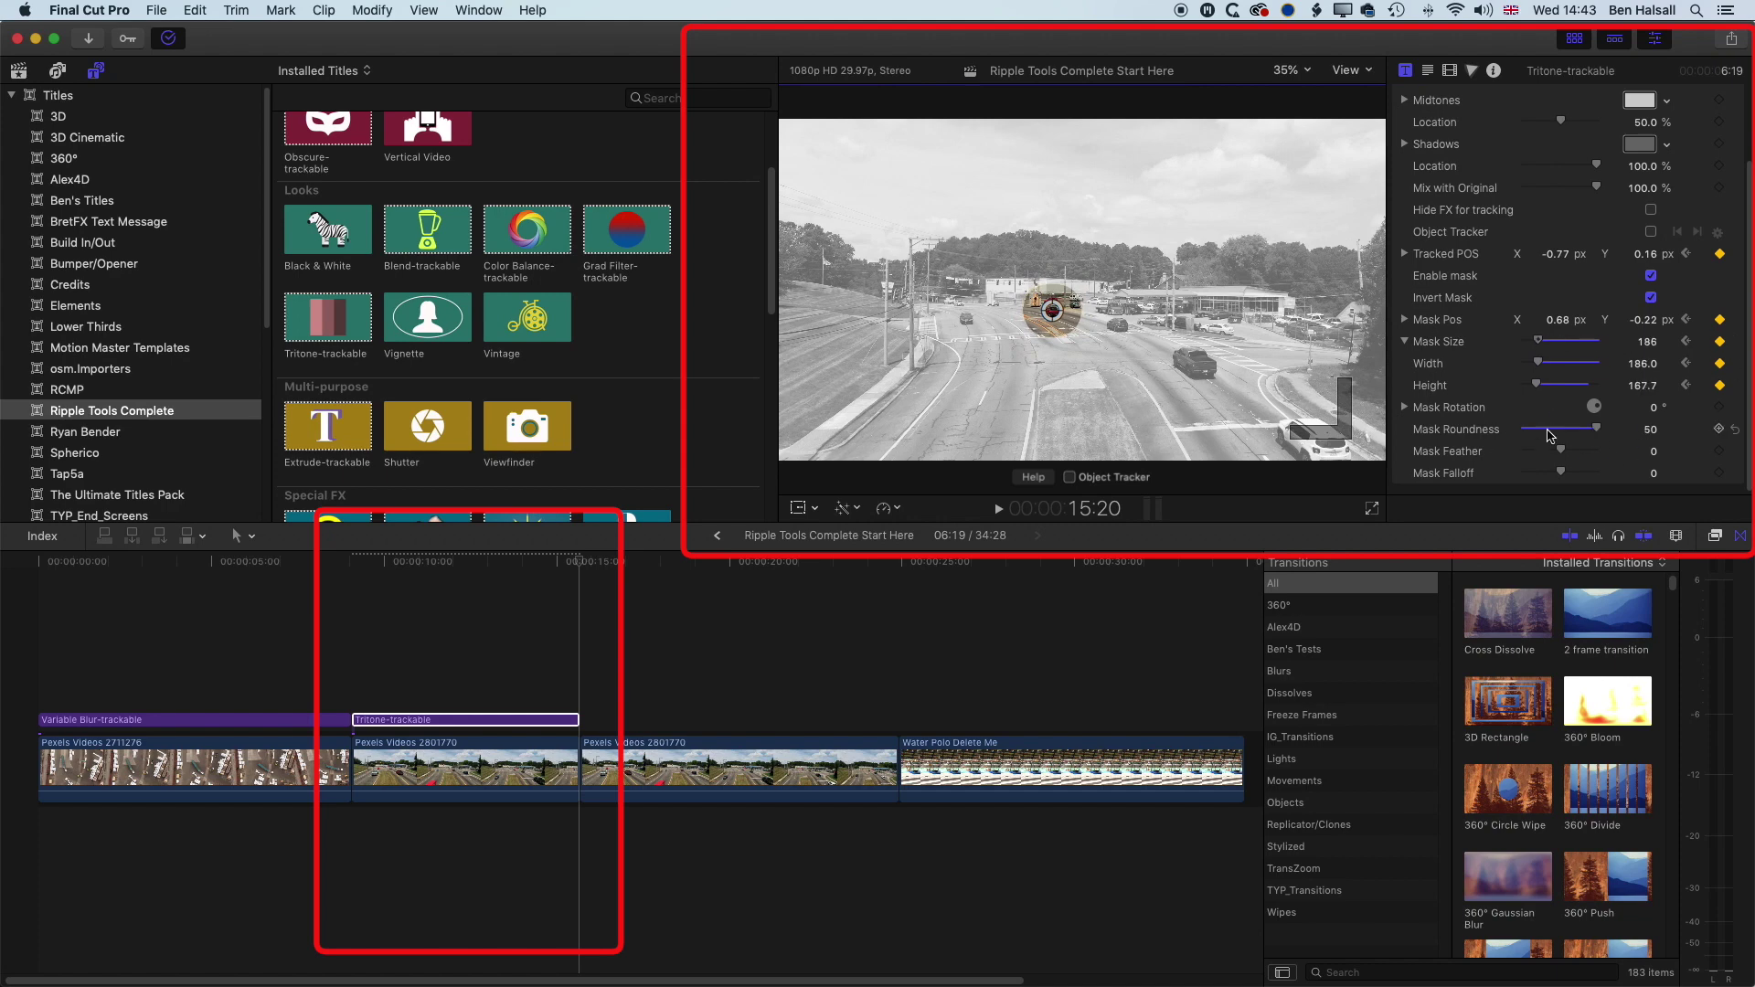
left_click(580, 561)
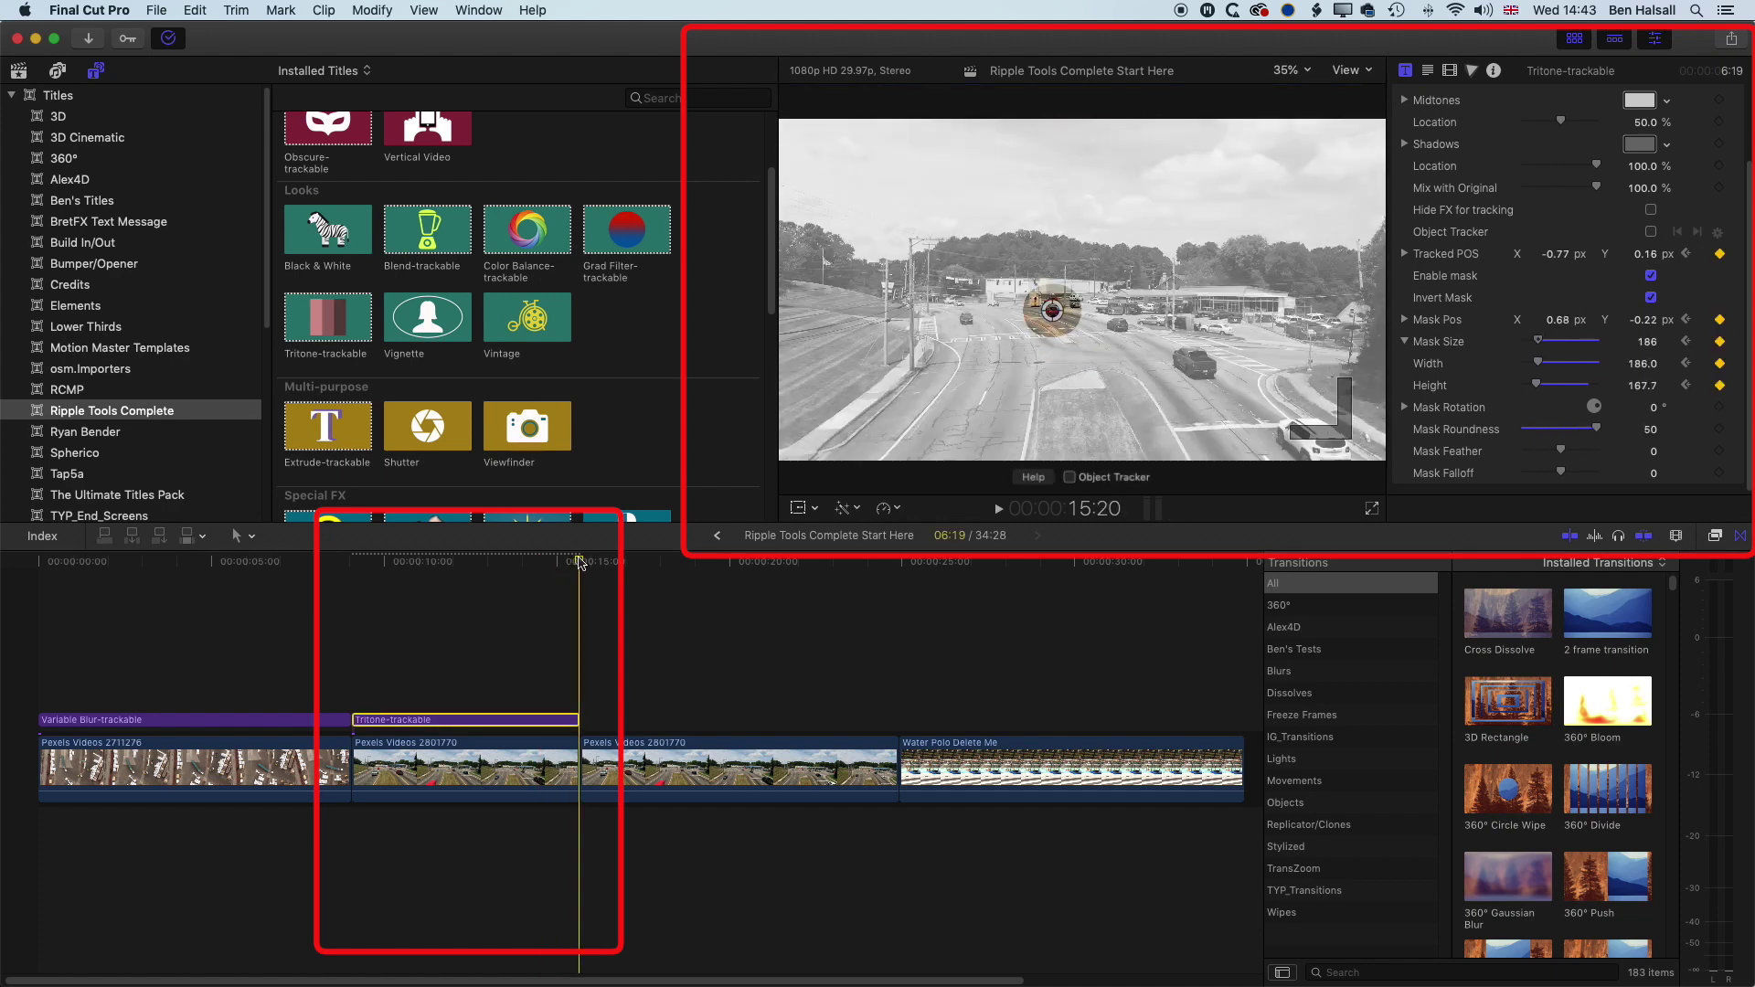
mouse_move(581, 561)
left_mouse_down()
mouse_move(337, 559)
mouse_move(578, 560)
left_mouse_up()
left_click_drag(1543, 343, 1540, 344)
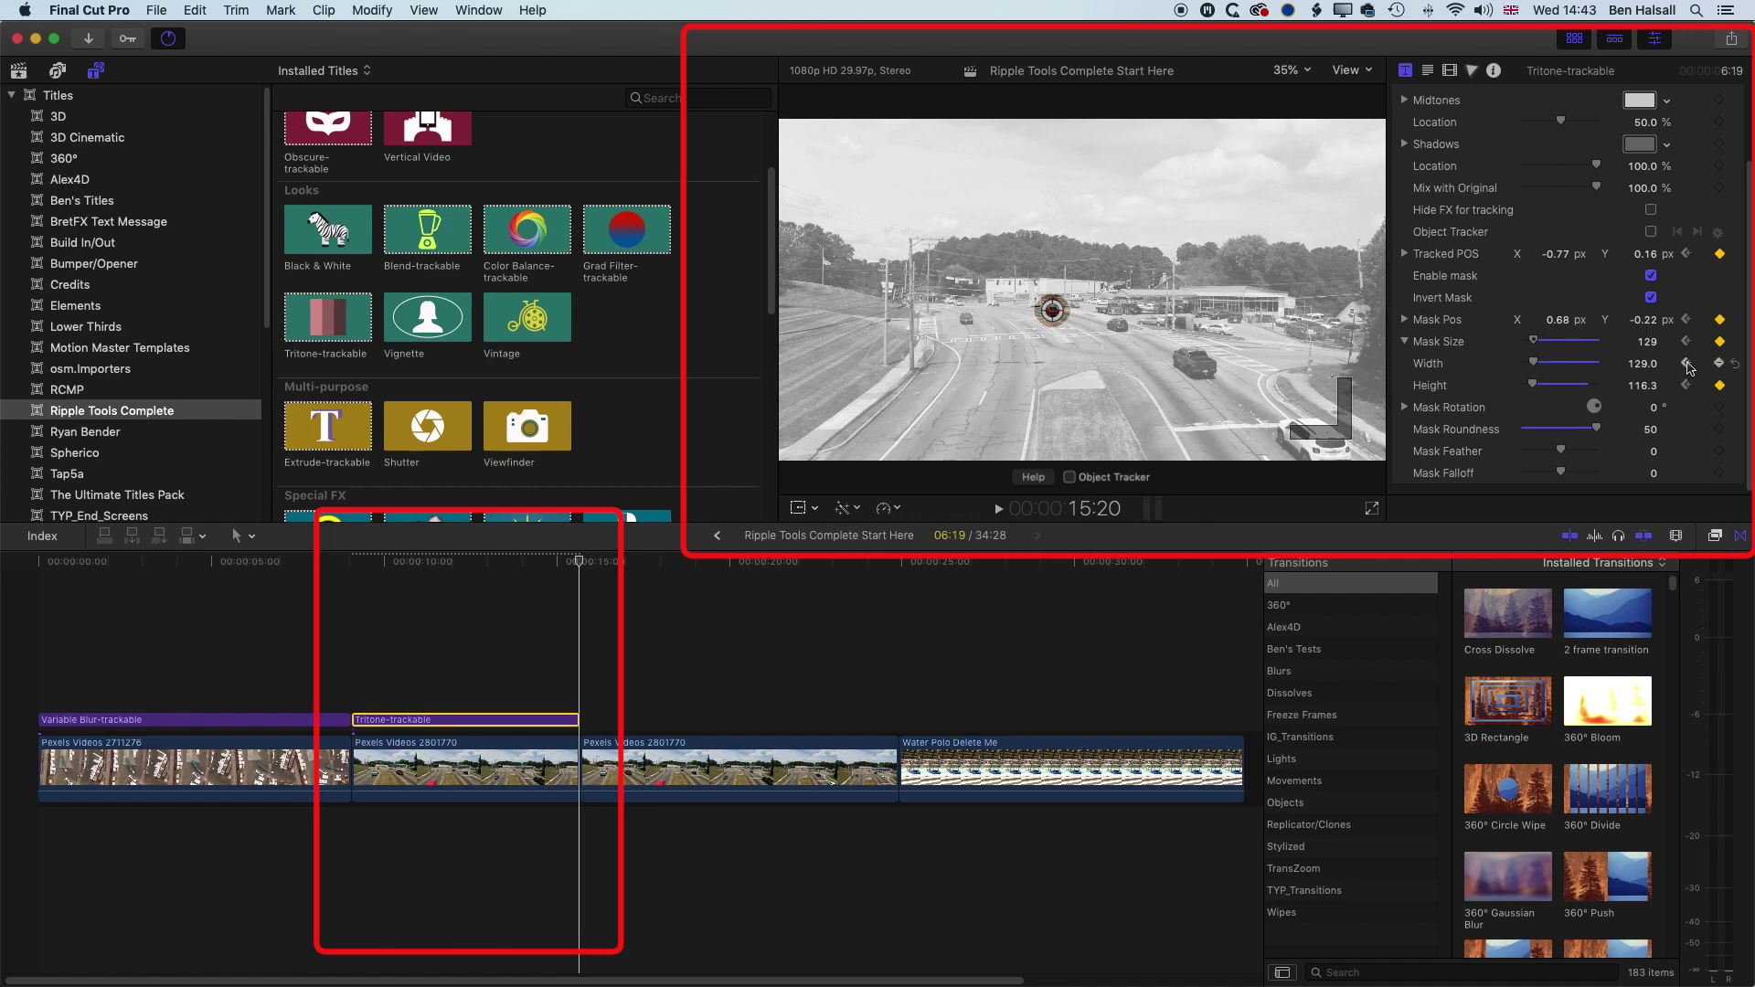
Keyframe the Mask Roundness at 50 on 9:02 and 17 on 15:20, and reduce the last frame's Mask Size slightly
left_click(1687, 364)
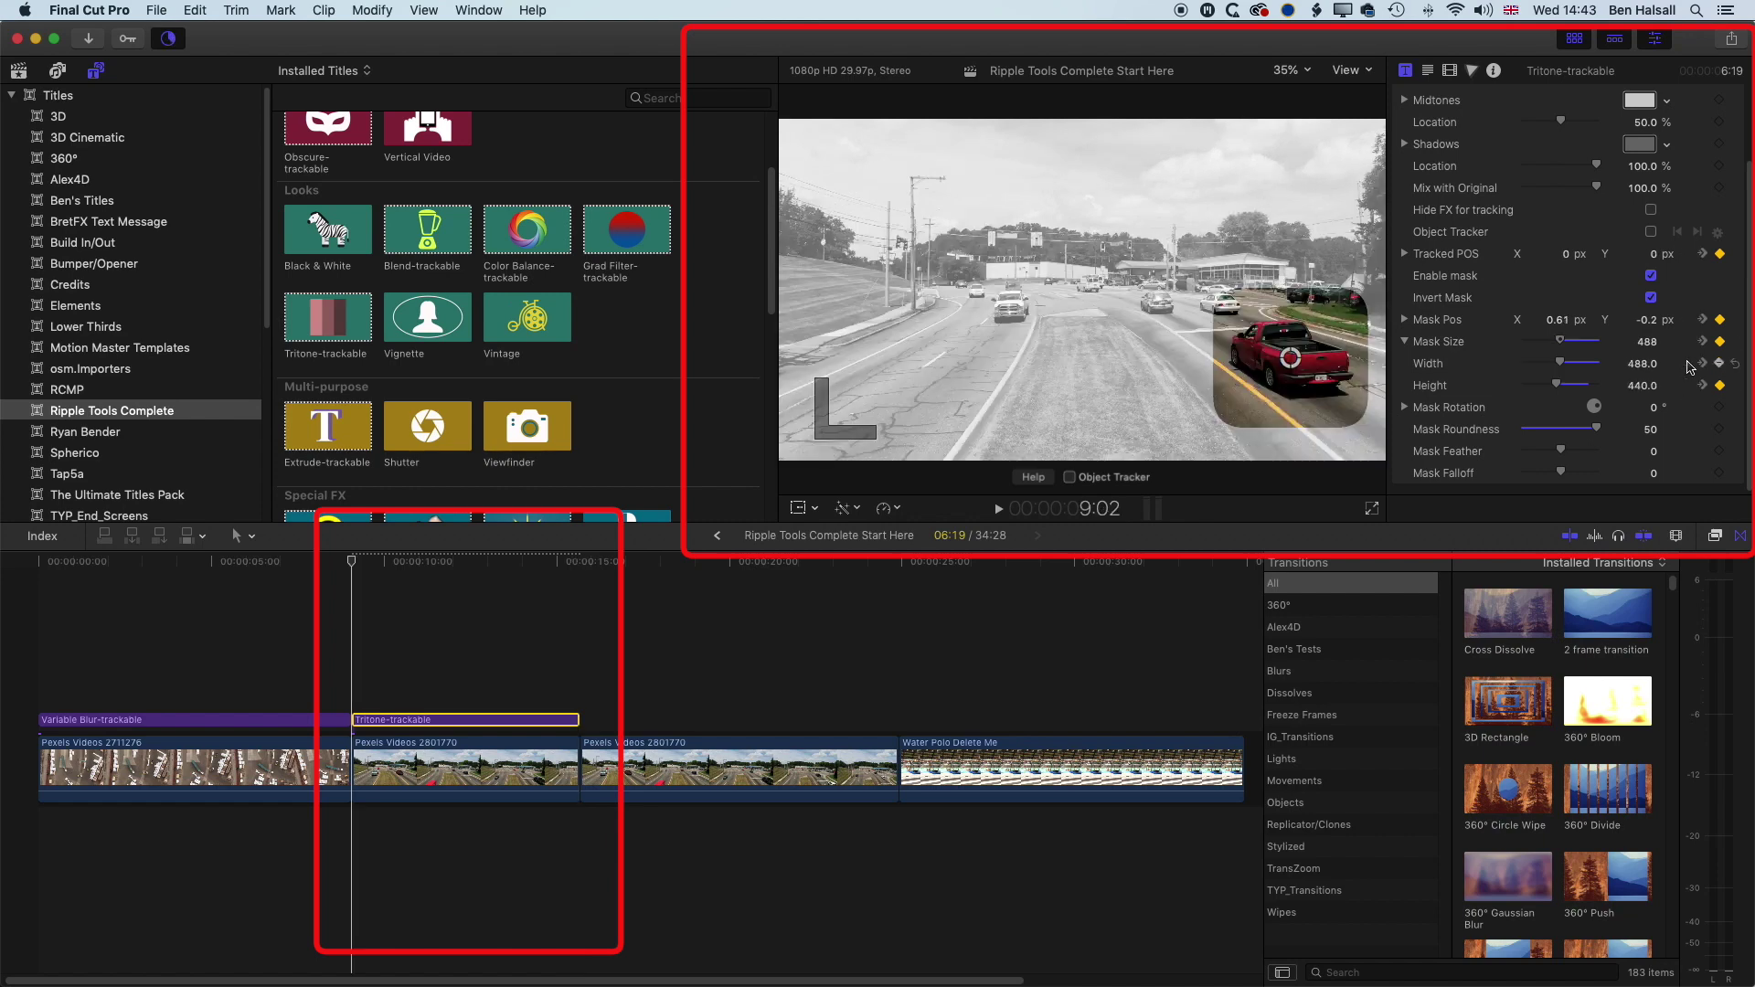
left_click(1720, 430)
left_click(1703, 342)
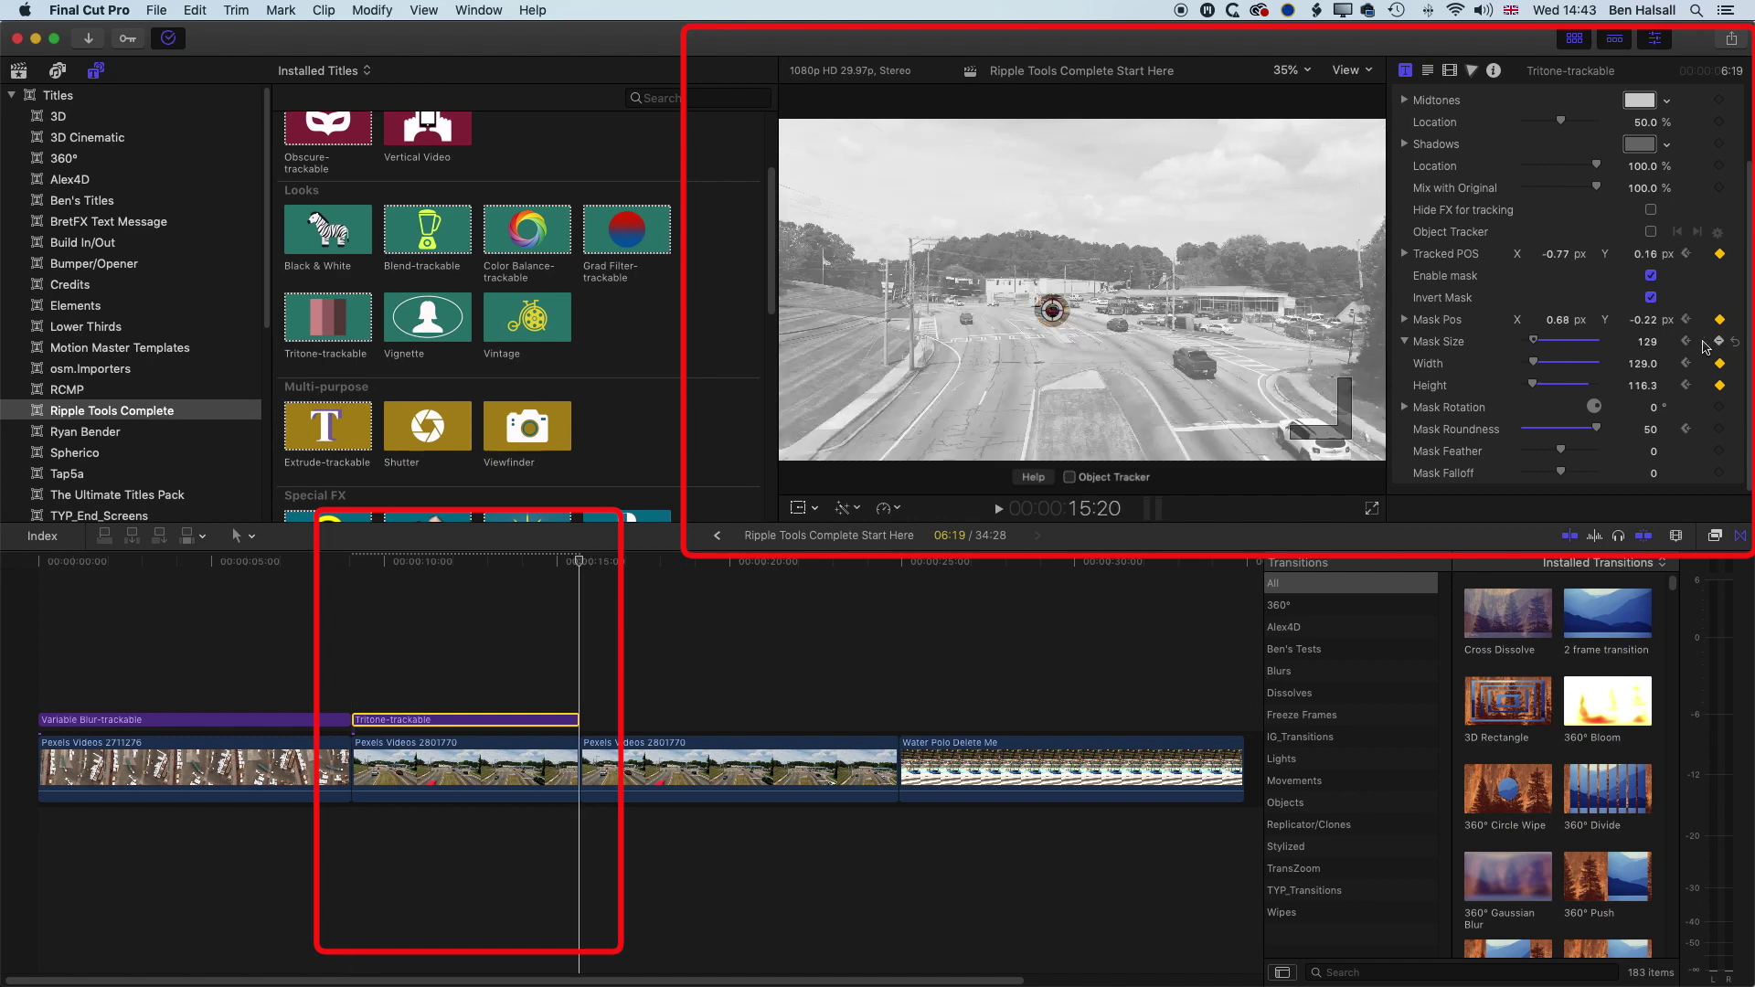
left_click_drag(1598, 433, 1568, 431)
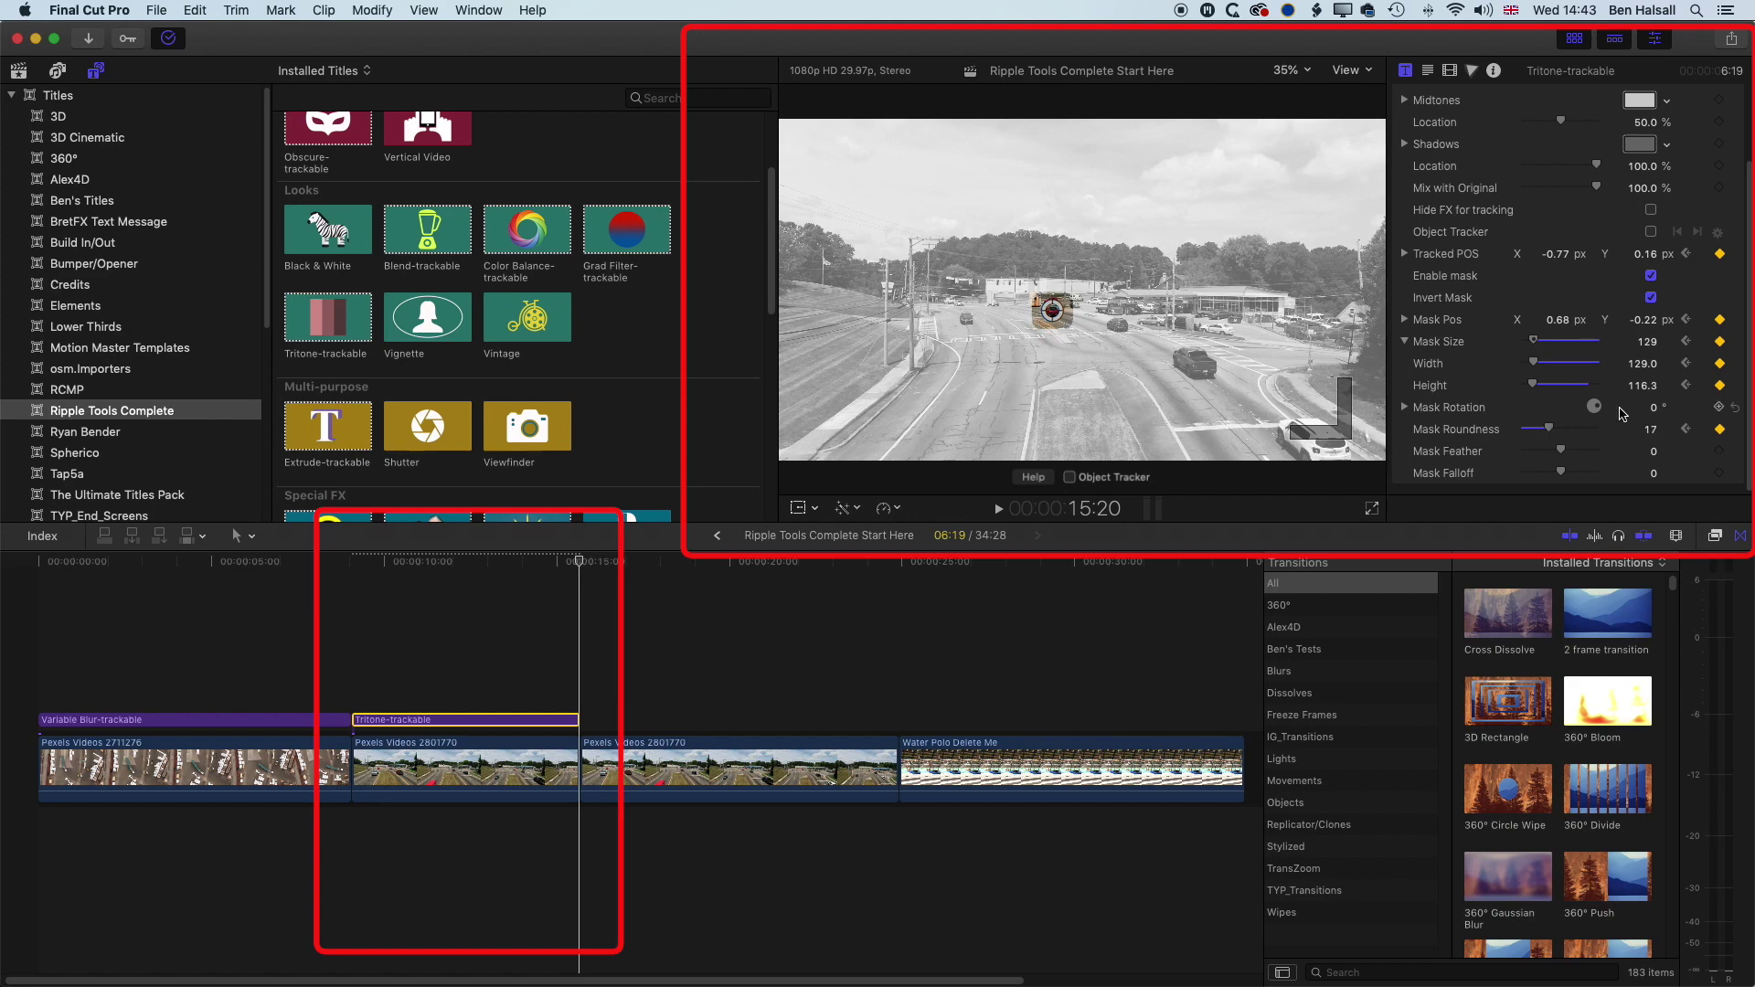
left_click_drag(1648, 341, 1632, 341)
At 12:16, set the Mask Size to 188 and Mask Roundness to 26, and recentre the mask on the pickup at X 0.68, Y -0.21
left_click(419, 563)
left_click_drag(414, 564, 474, 579)
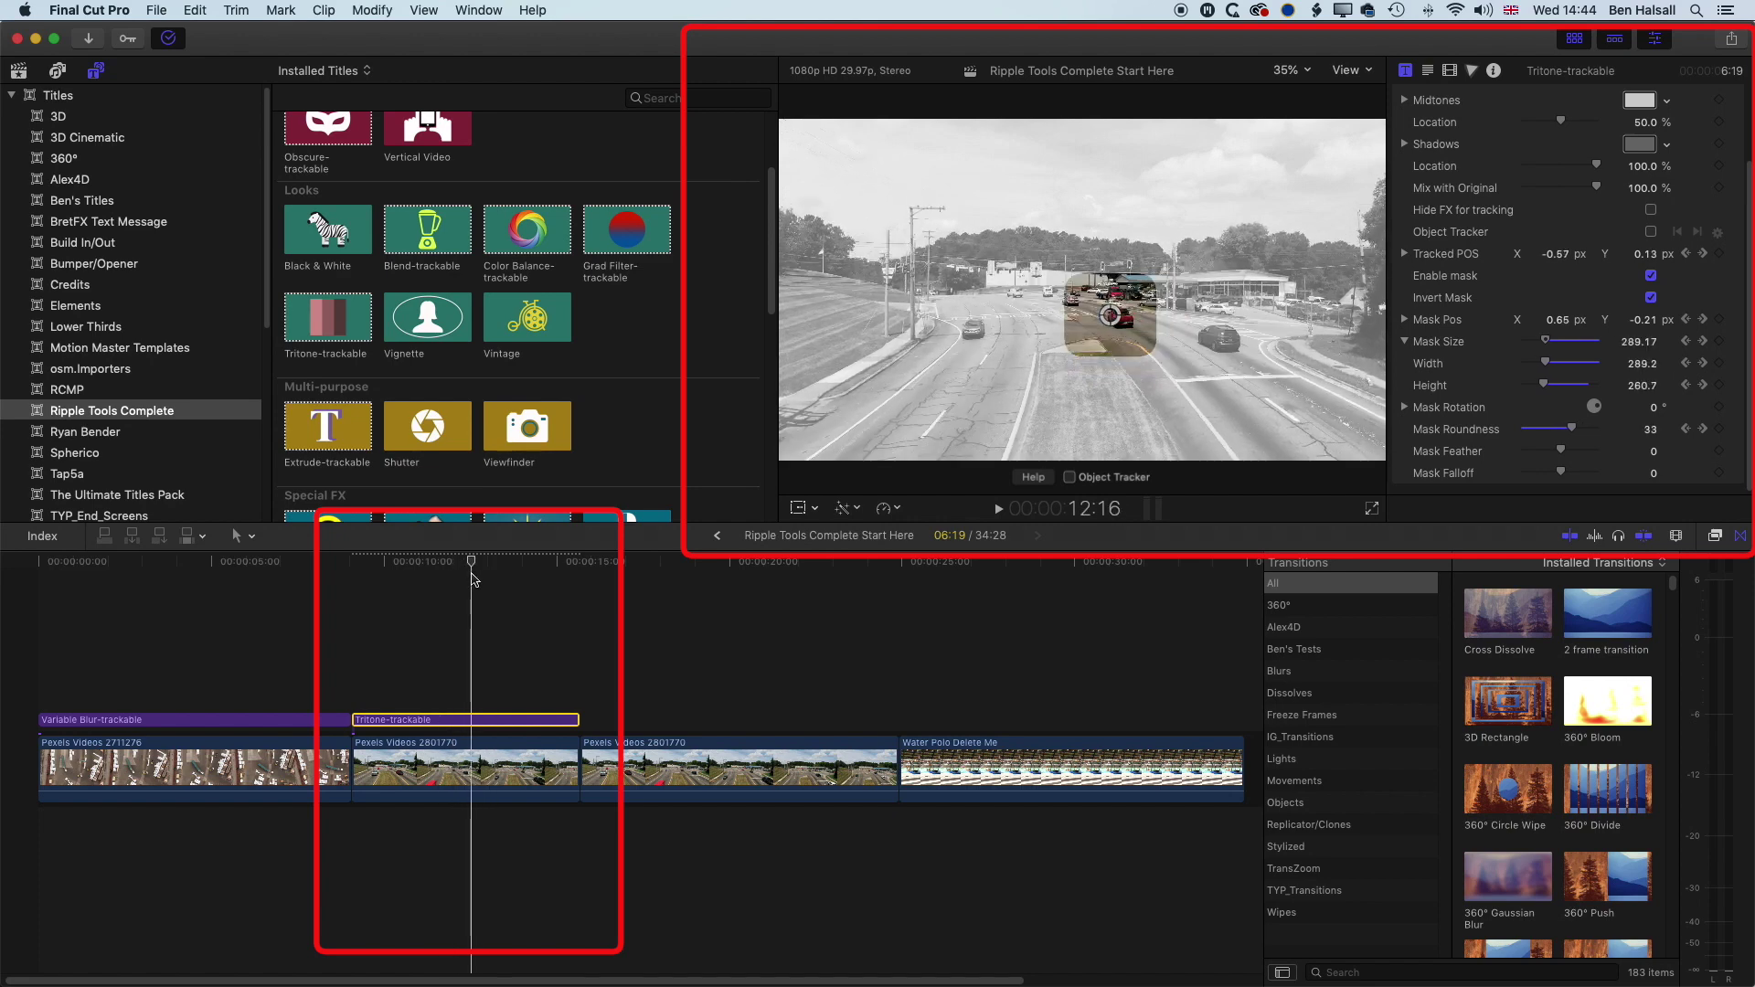
left_click(1547, 343)
left_click_drag(1117, 317, 1123, 319)
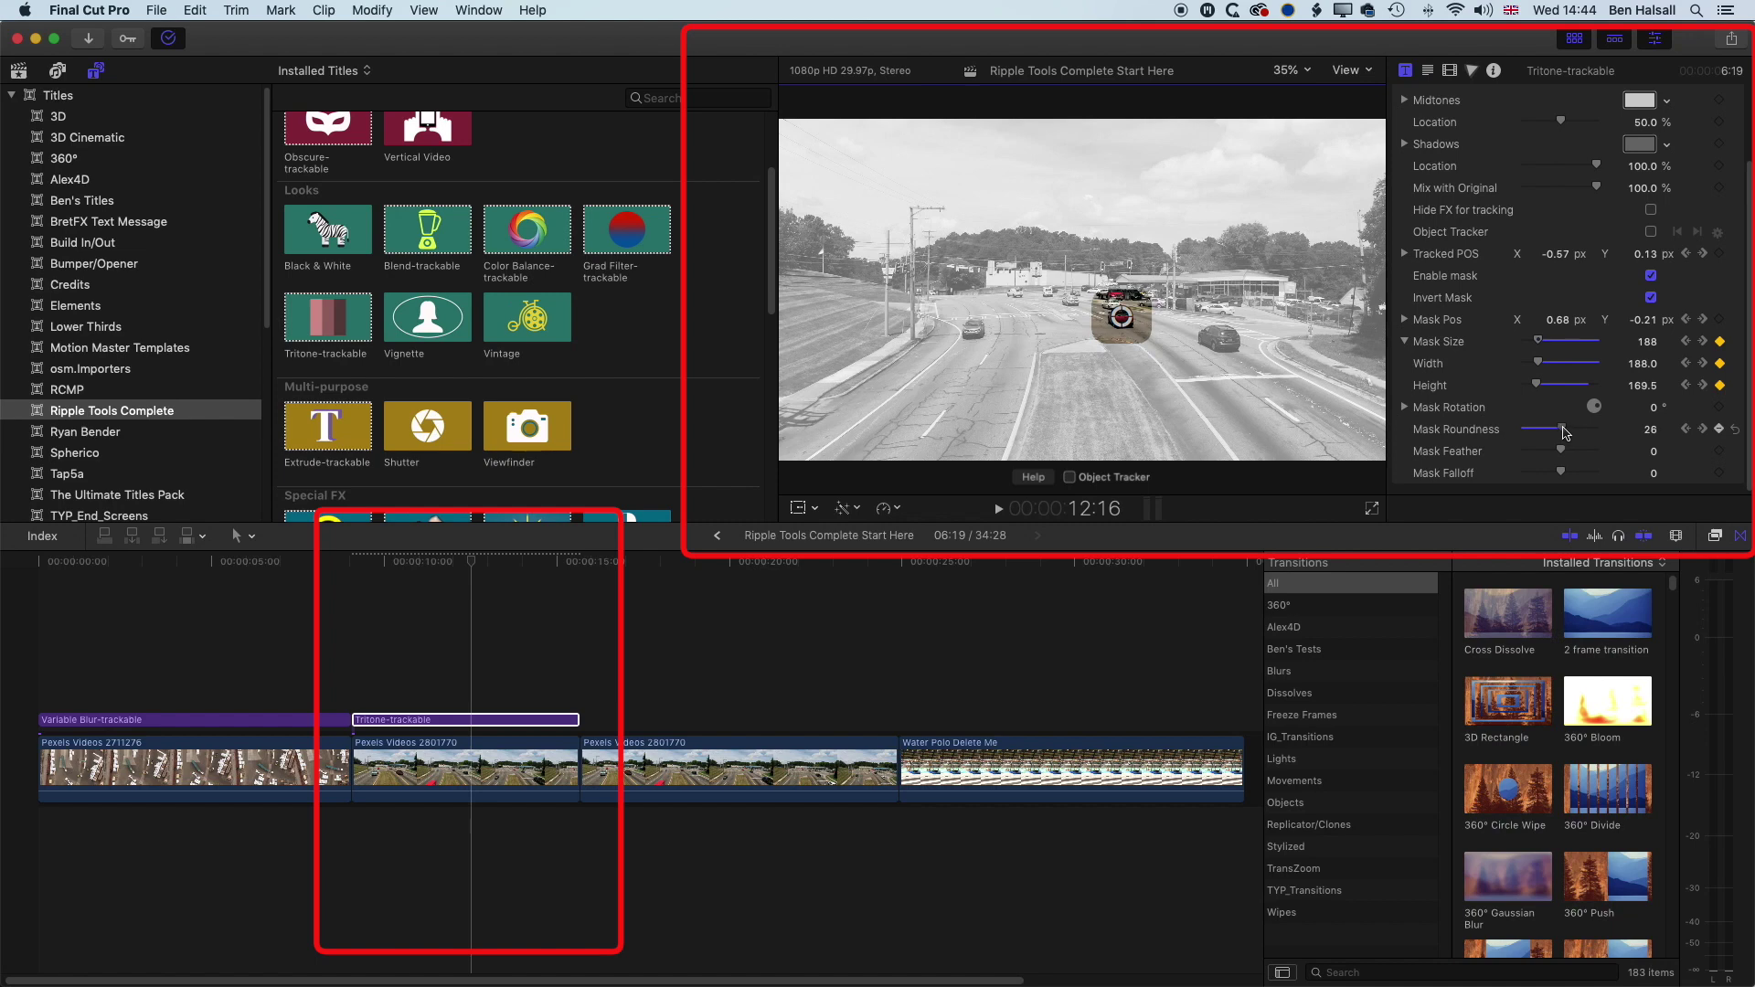
Play the second clip from its start and review how the animated mask follows the pickup through the clip
left_click_drag(472, 563, 355, 572)
key("space")
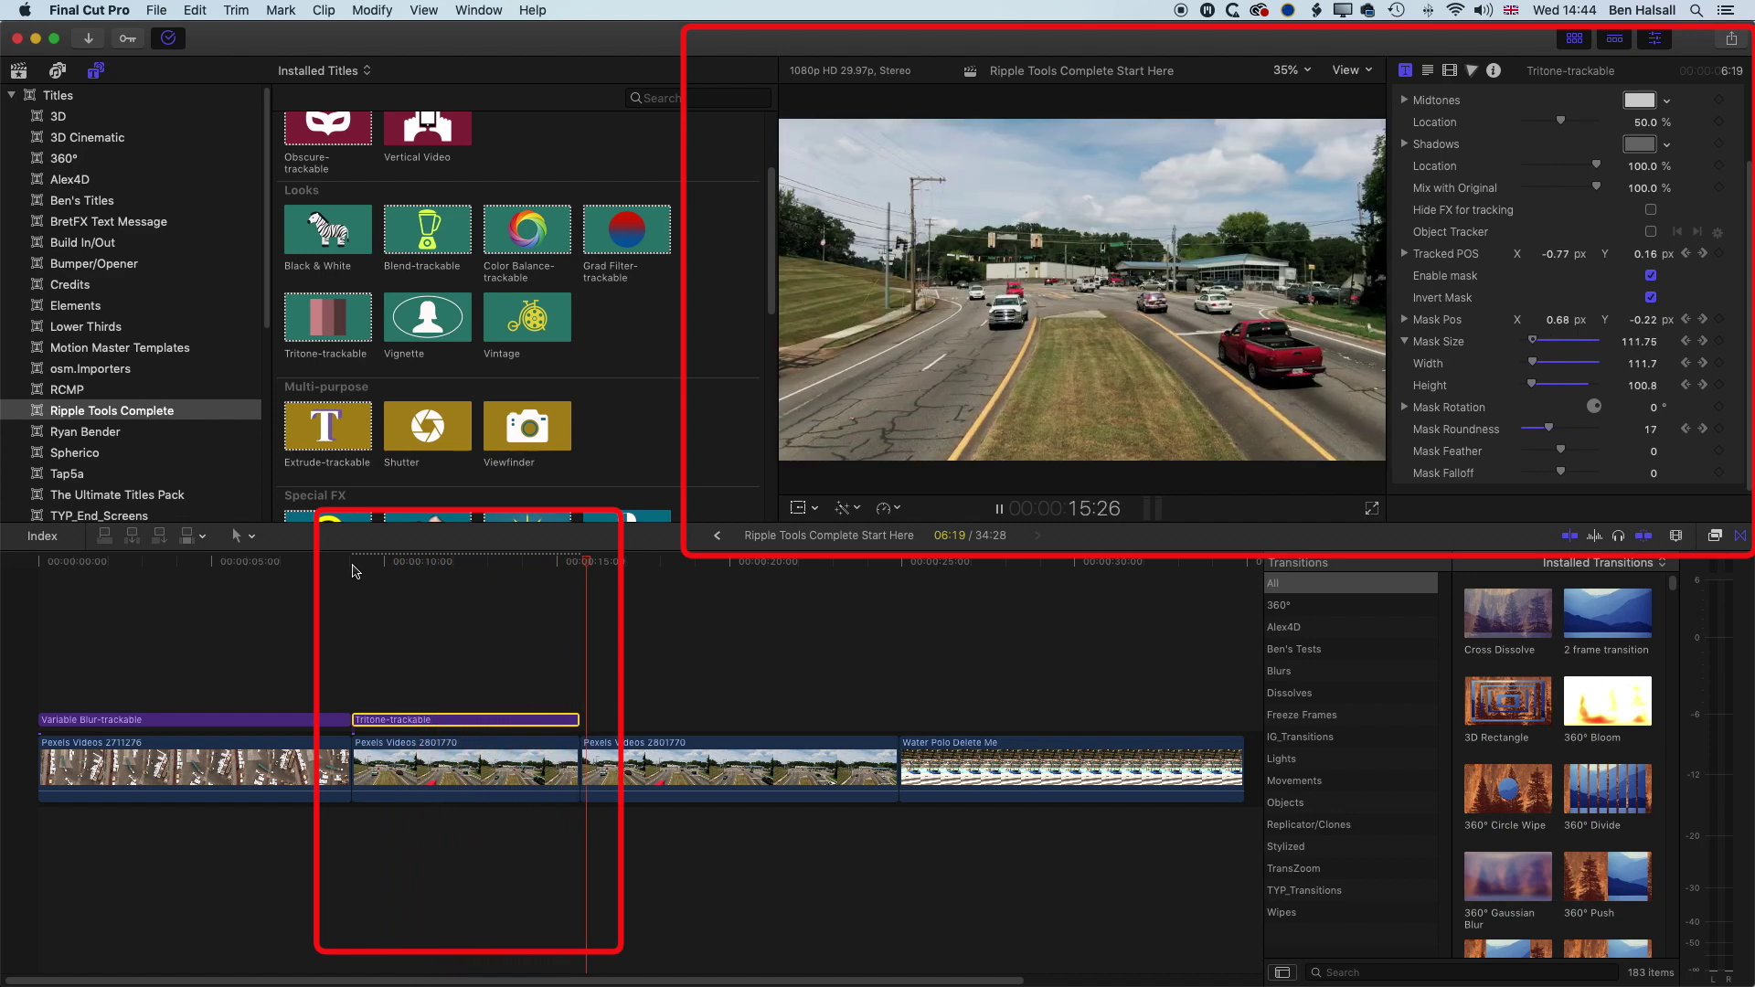
key("space")
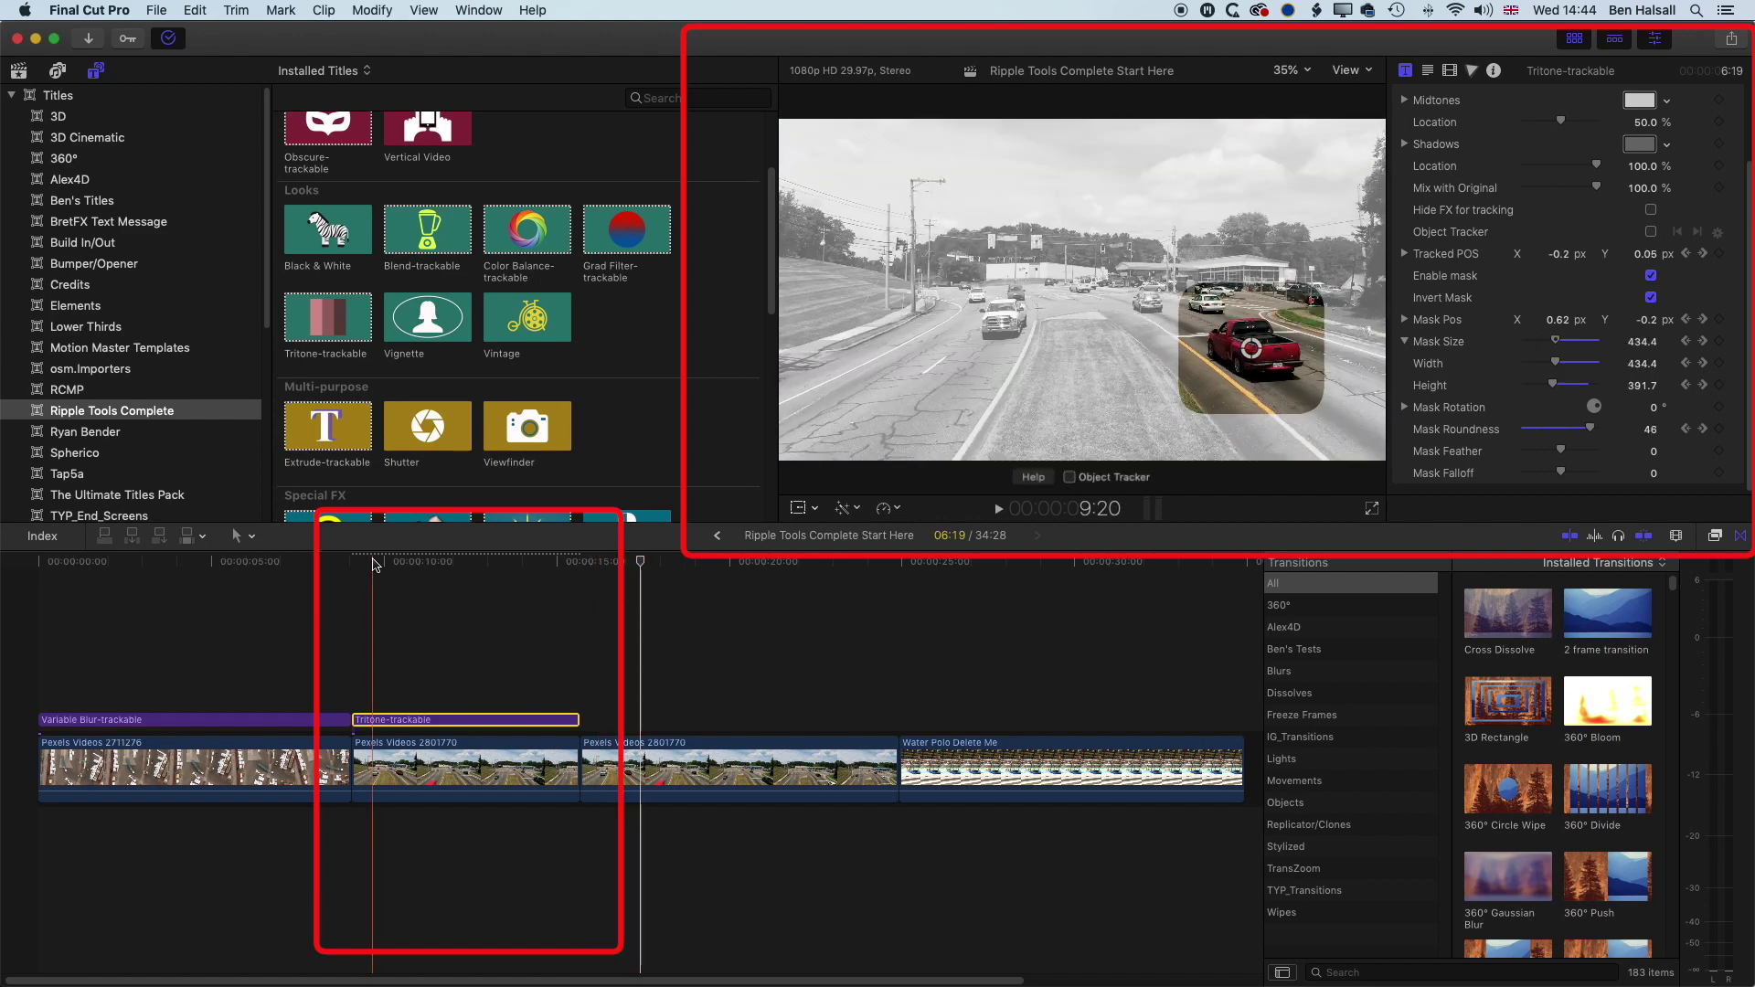
key("space")
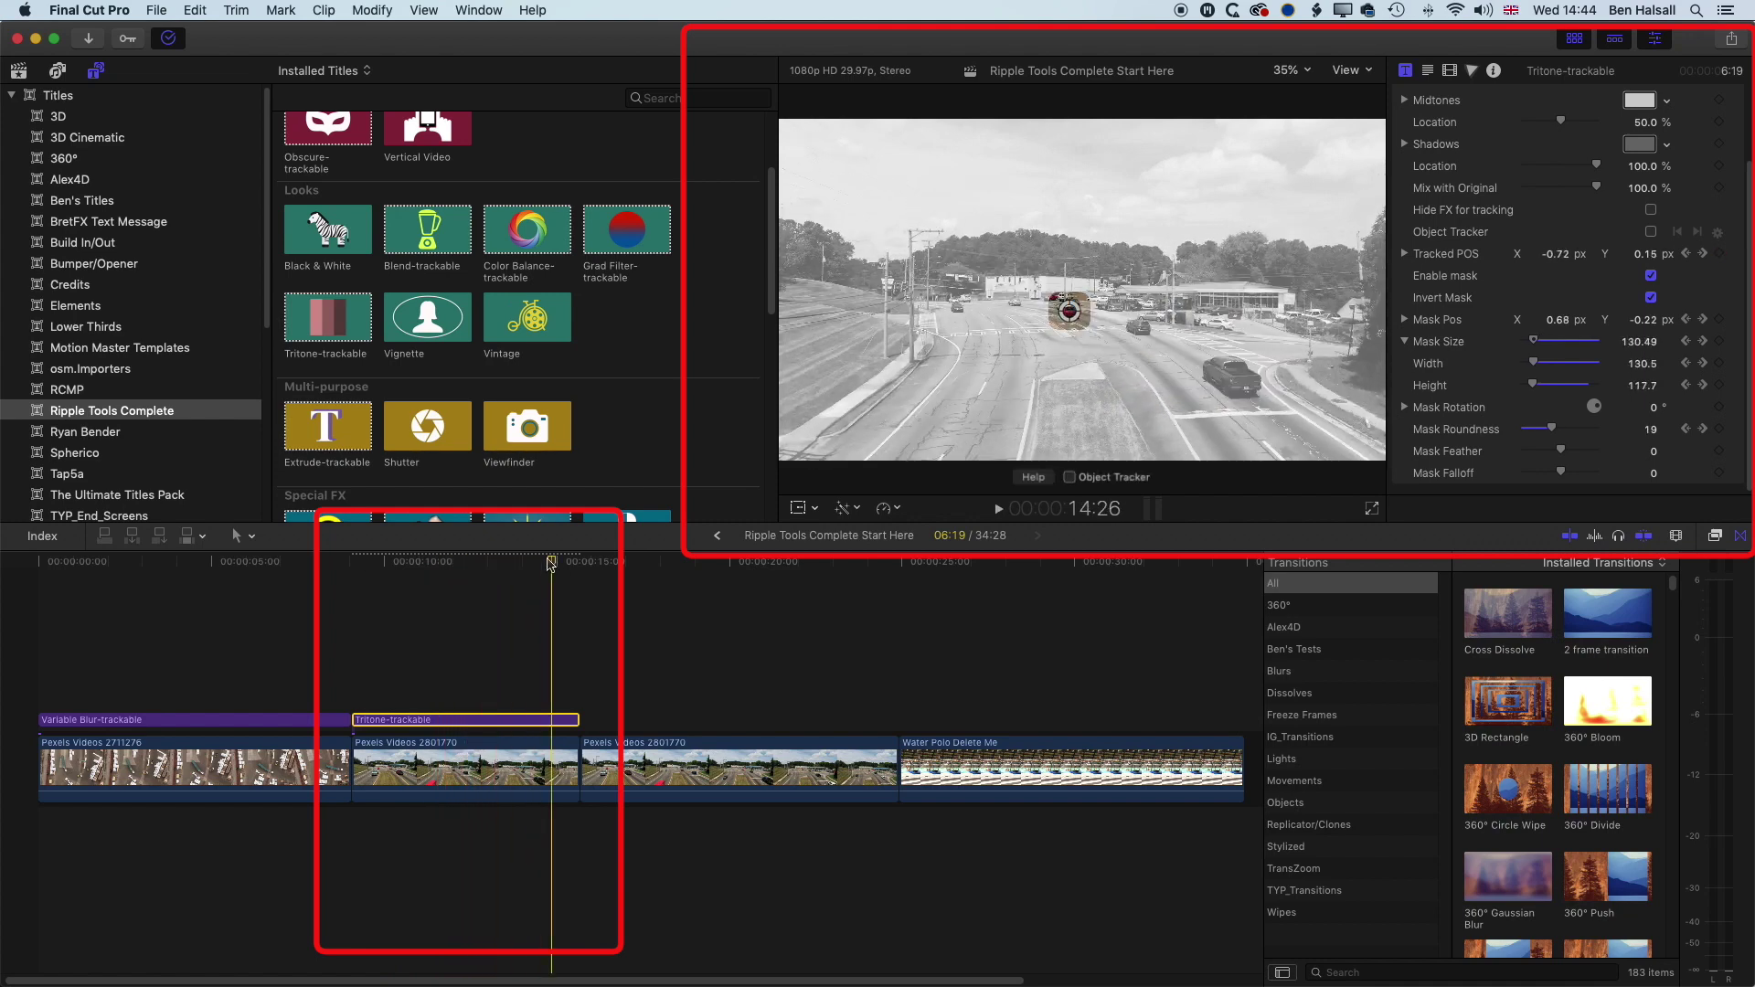
key("space")
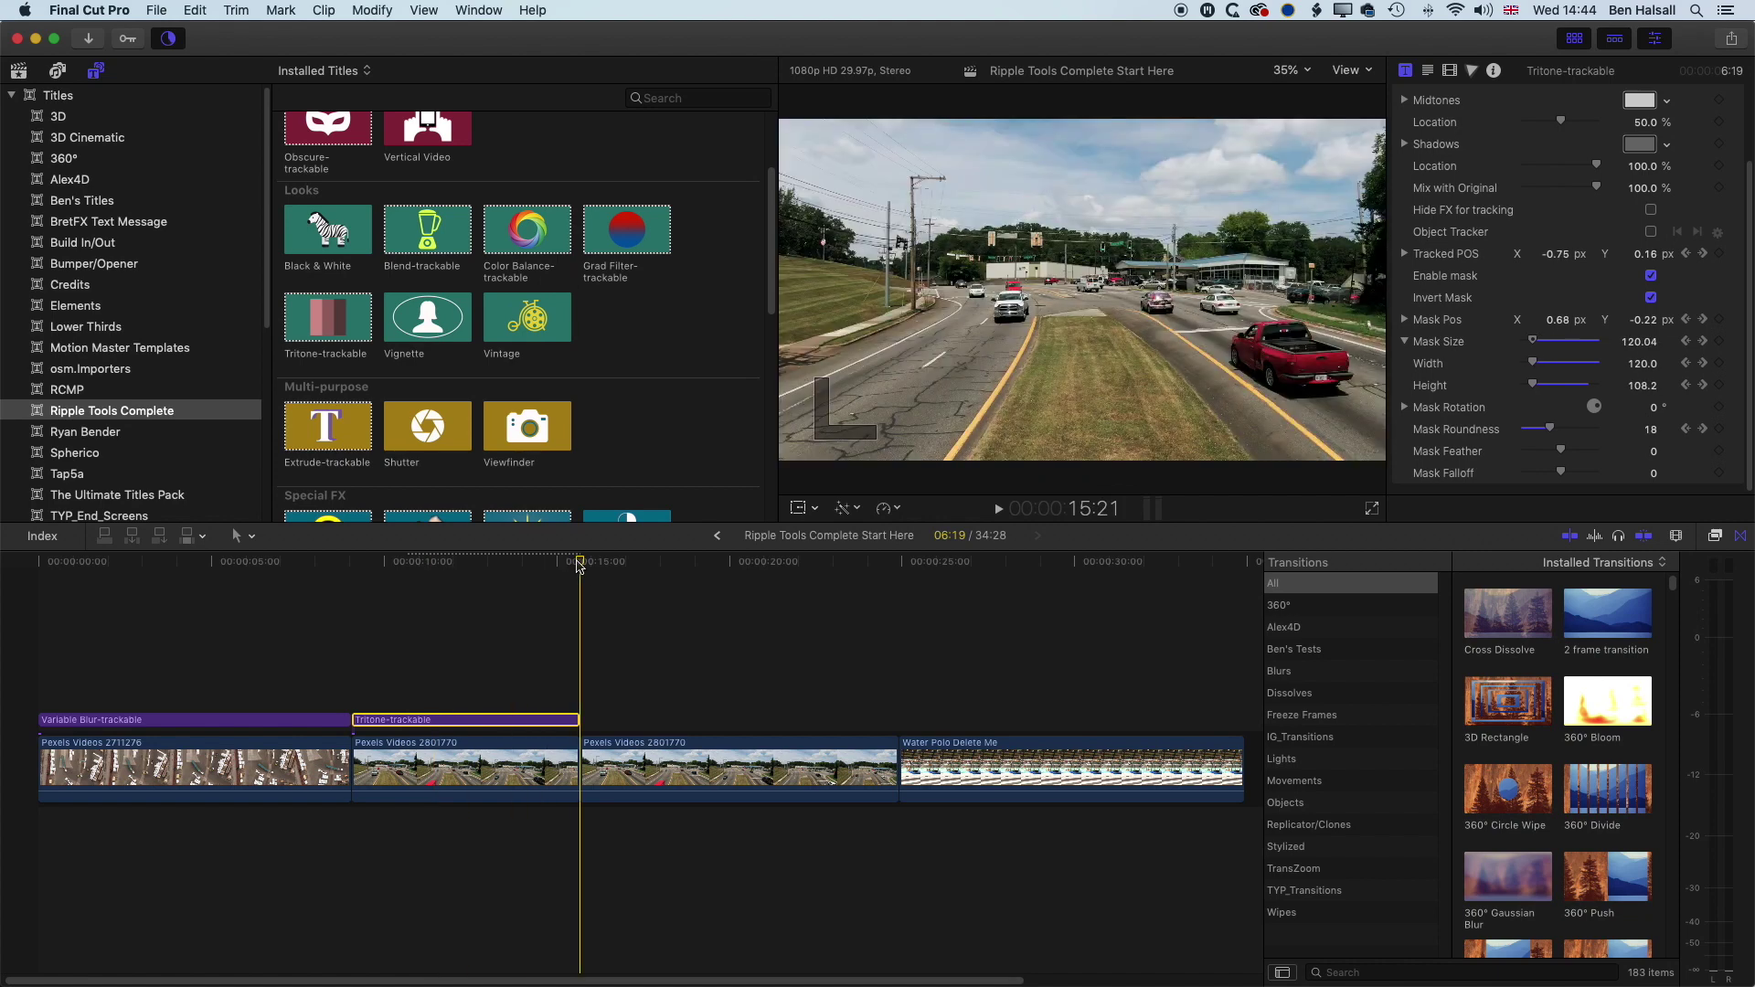
Add the Split Screen title from the Transformers group above the third clip, starting at 15:21, and preview it
left_click(650, 776)
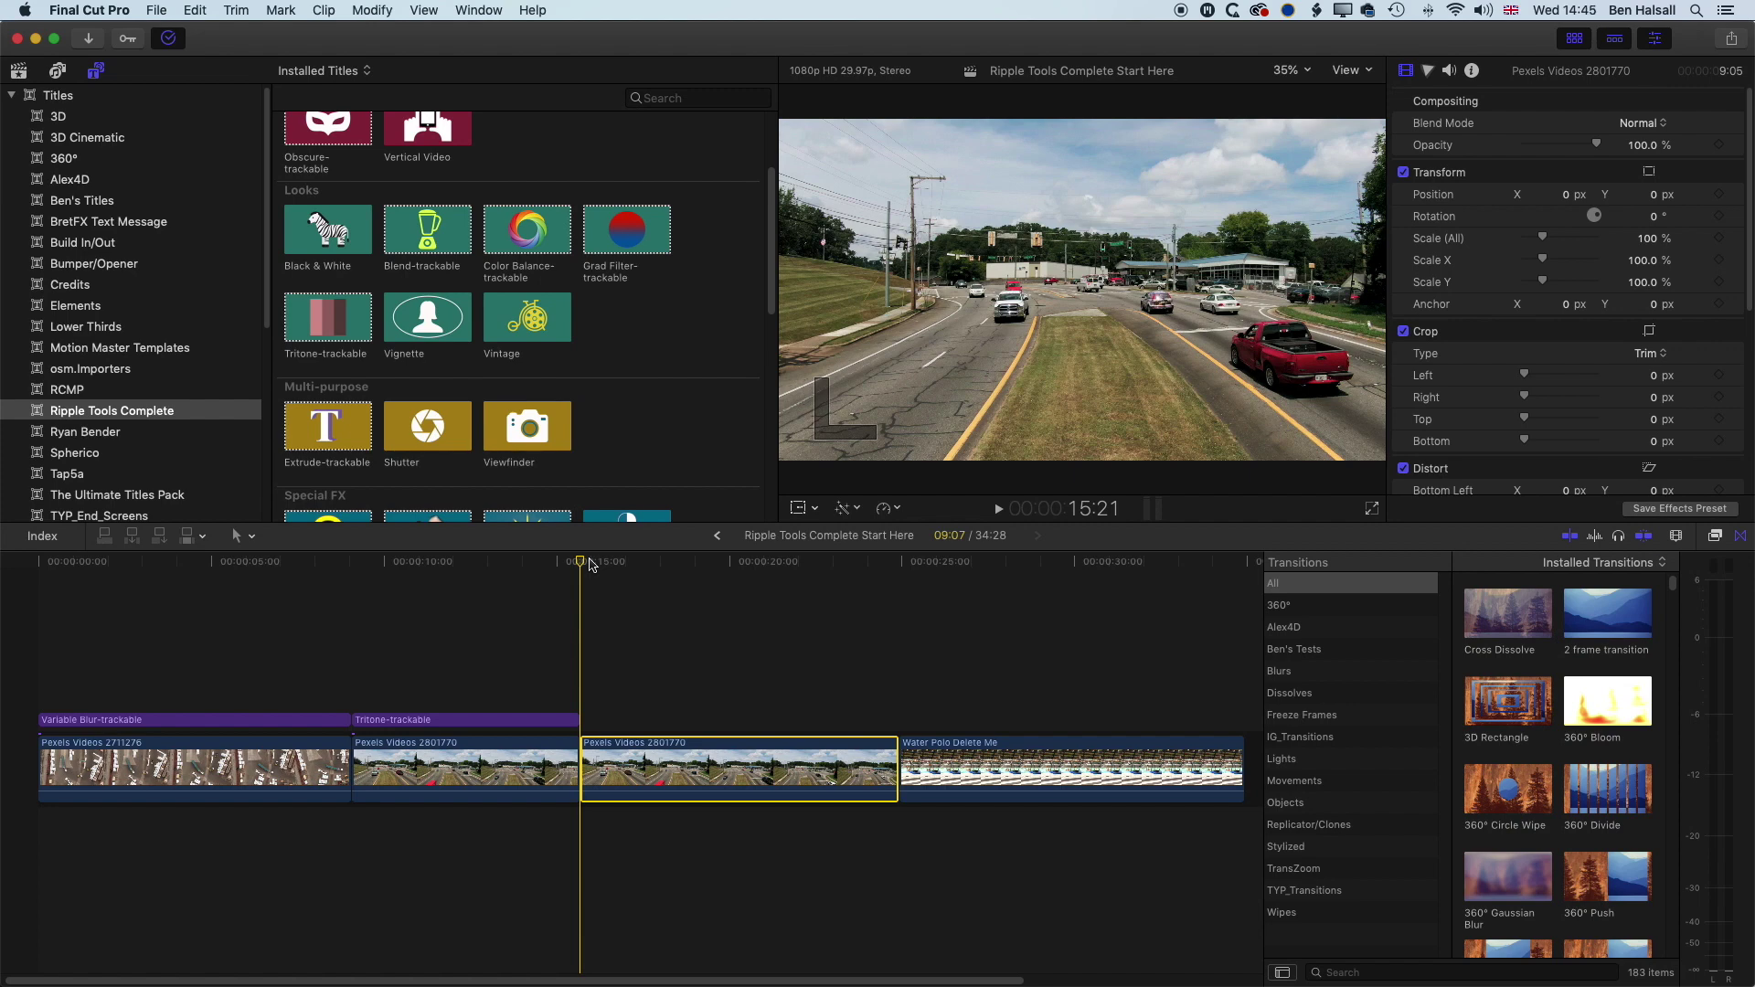
scroll(494, 393, "down", 4)
scroll(494, 393, "down", 8)
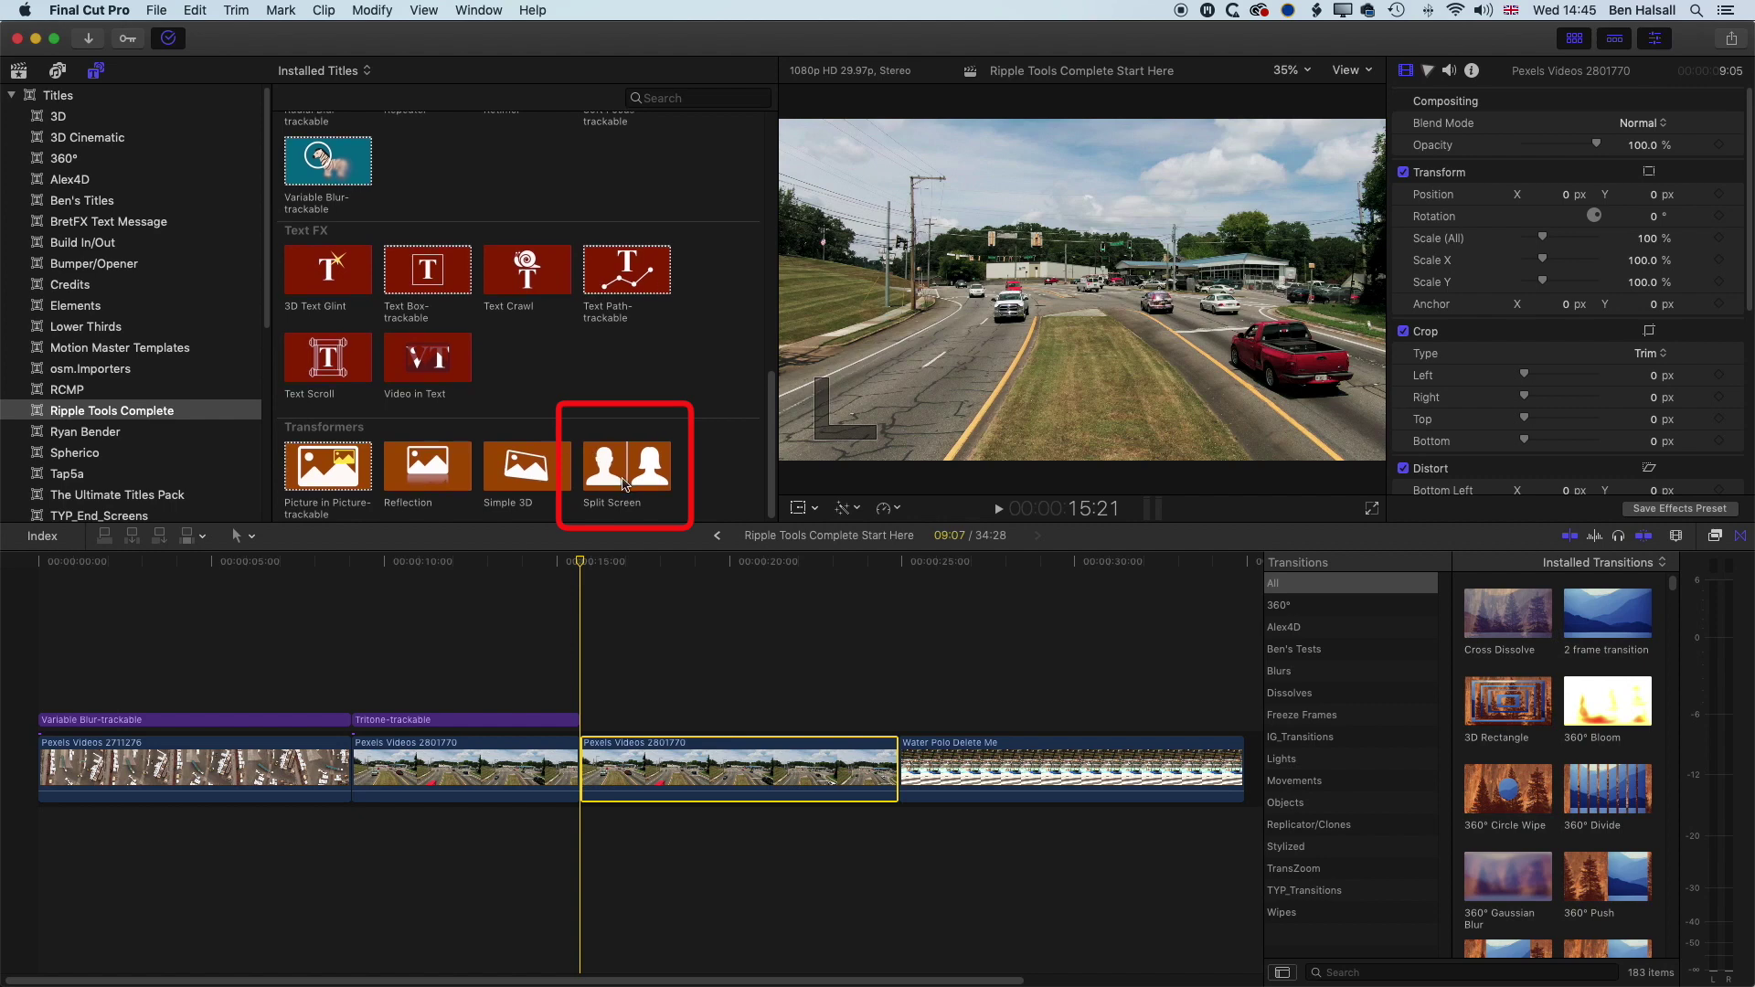
left_click_drag(625, 485, 595, 725)
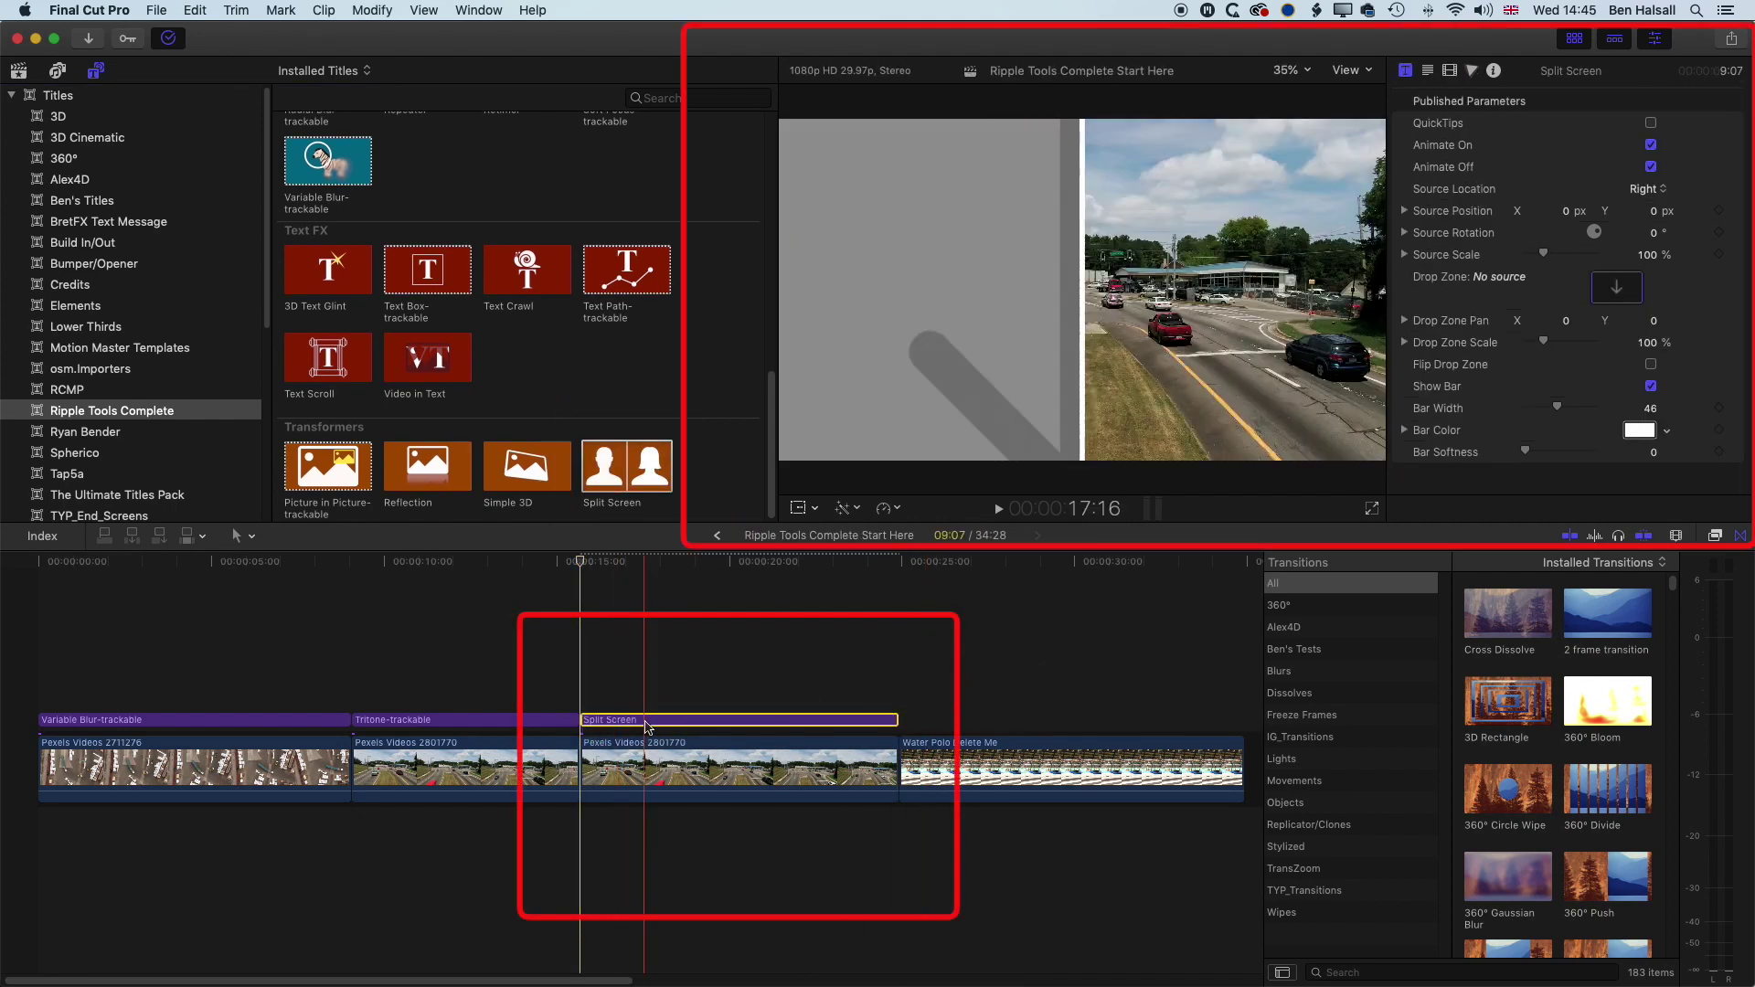
left_click(645, 722)
key("space")
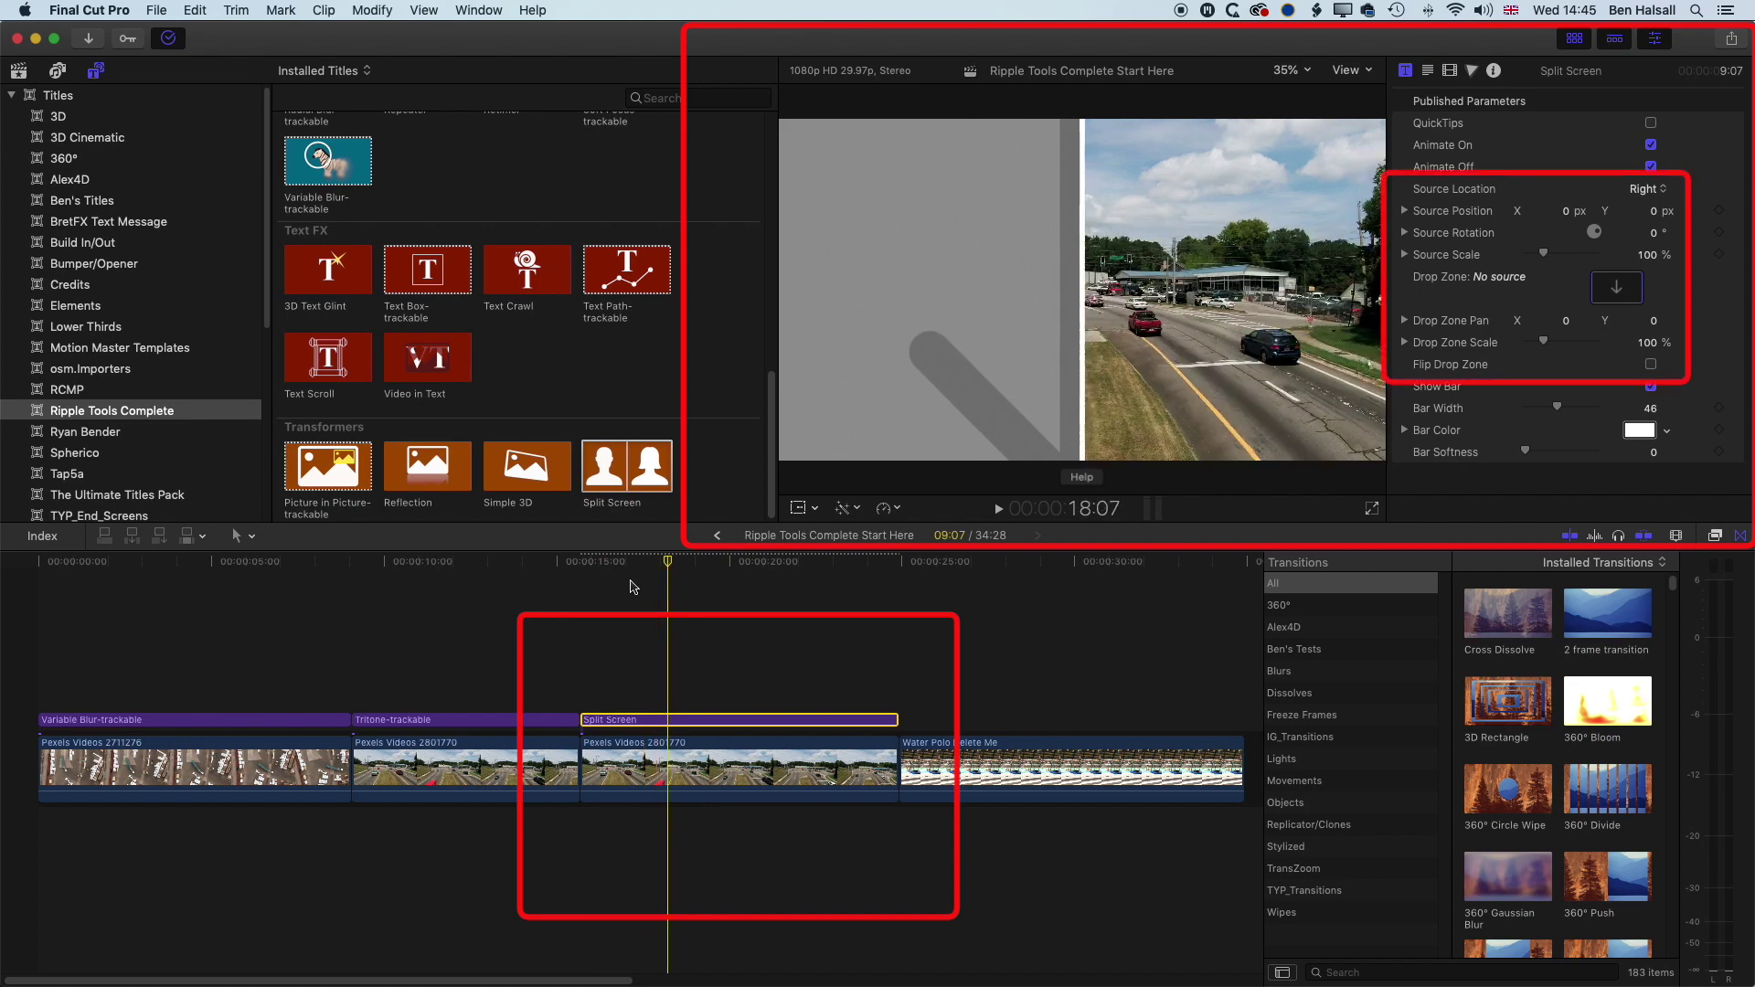
Fill the Split Screen title's drop zone with the Pexels Videos 2711276 clip from the library and apply it
left_click(19, 70)
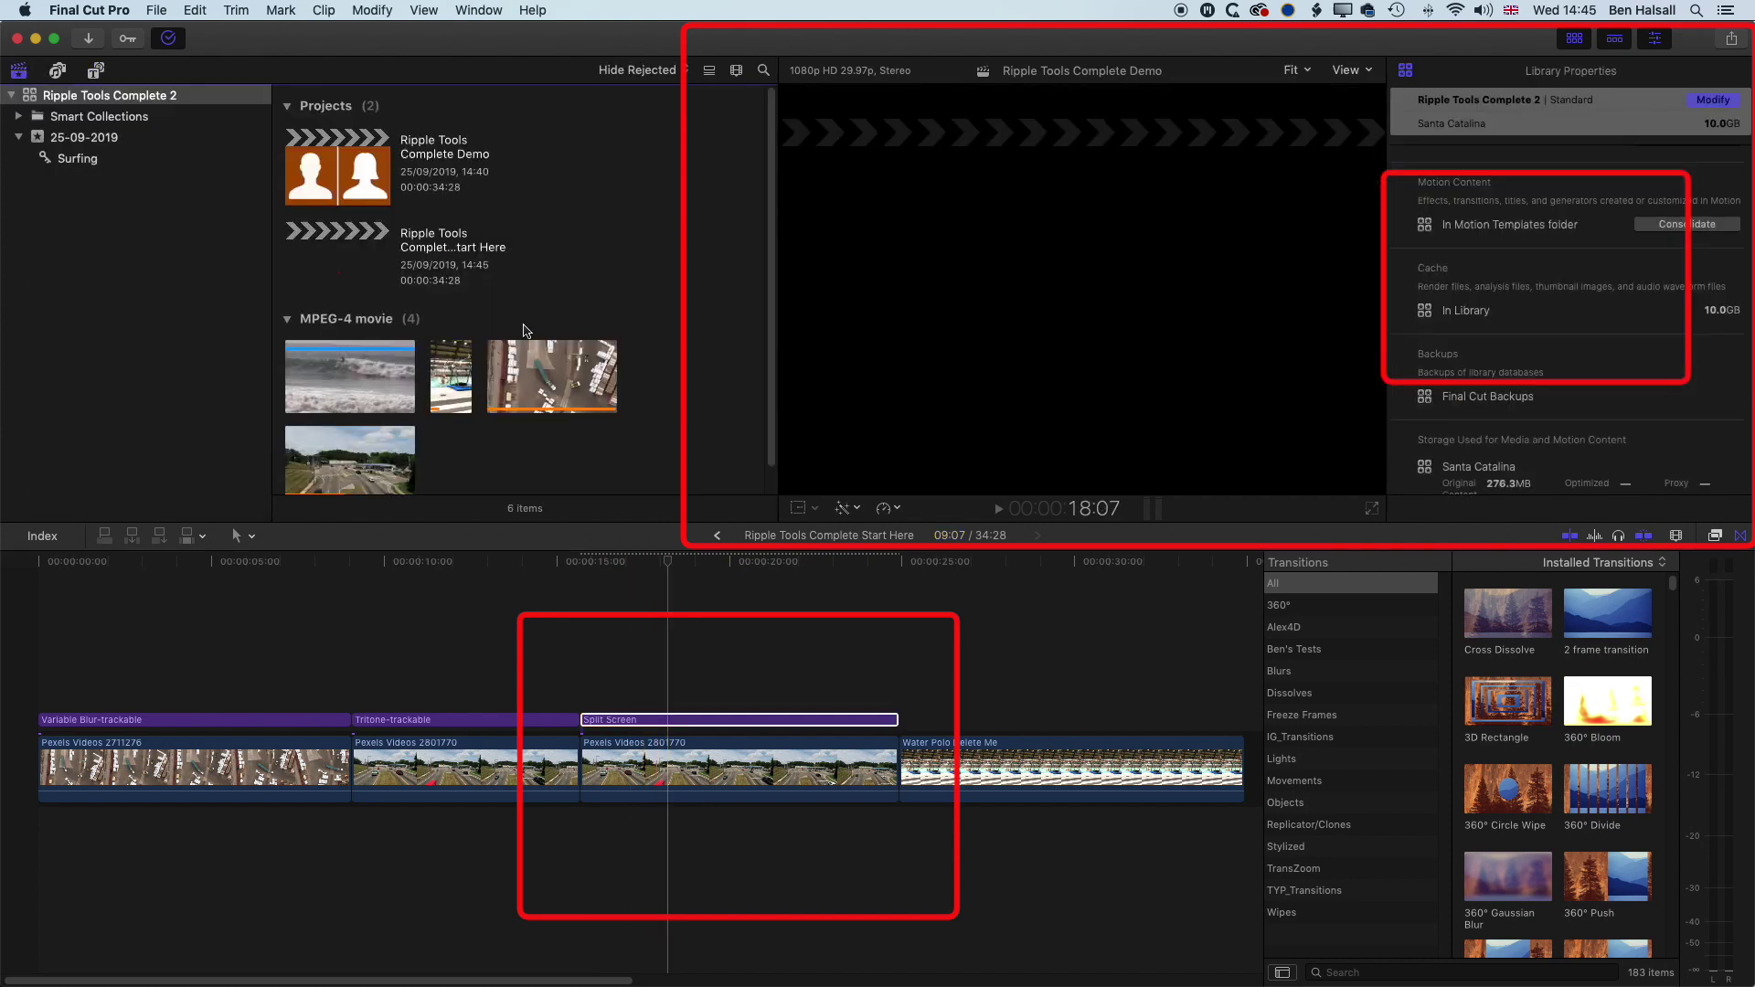
left_click(694, 722)
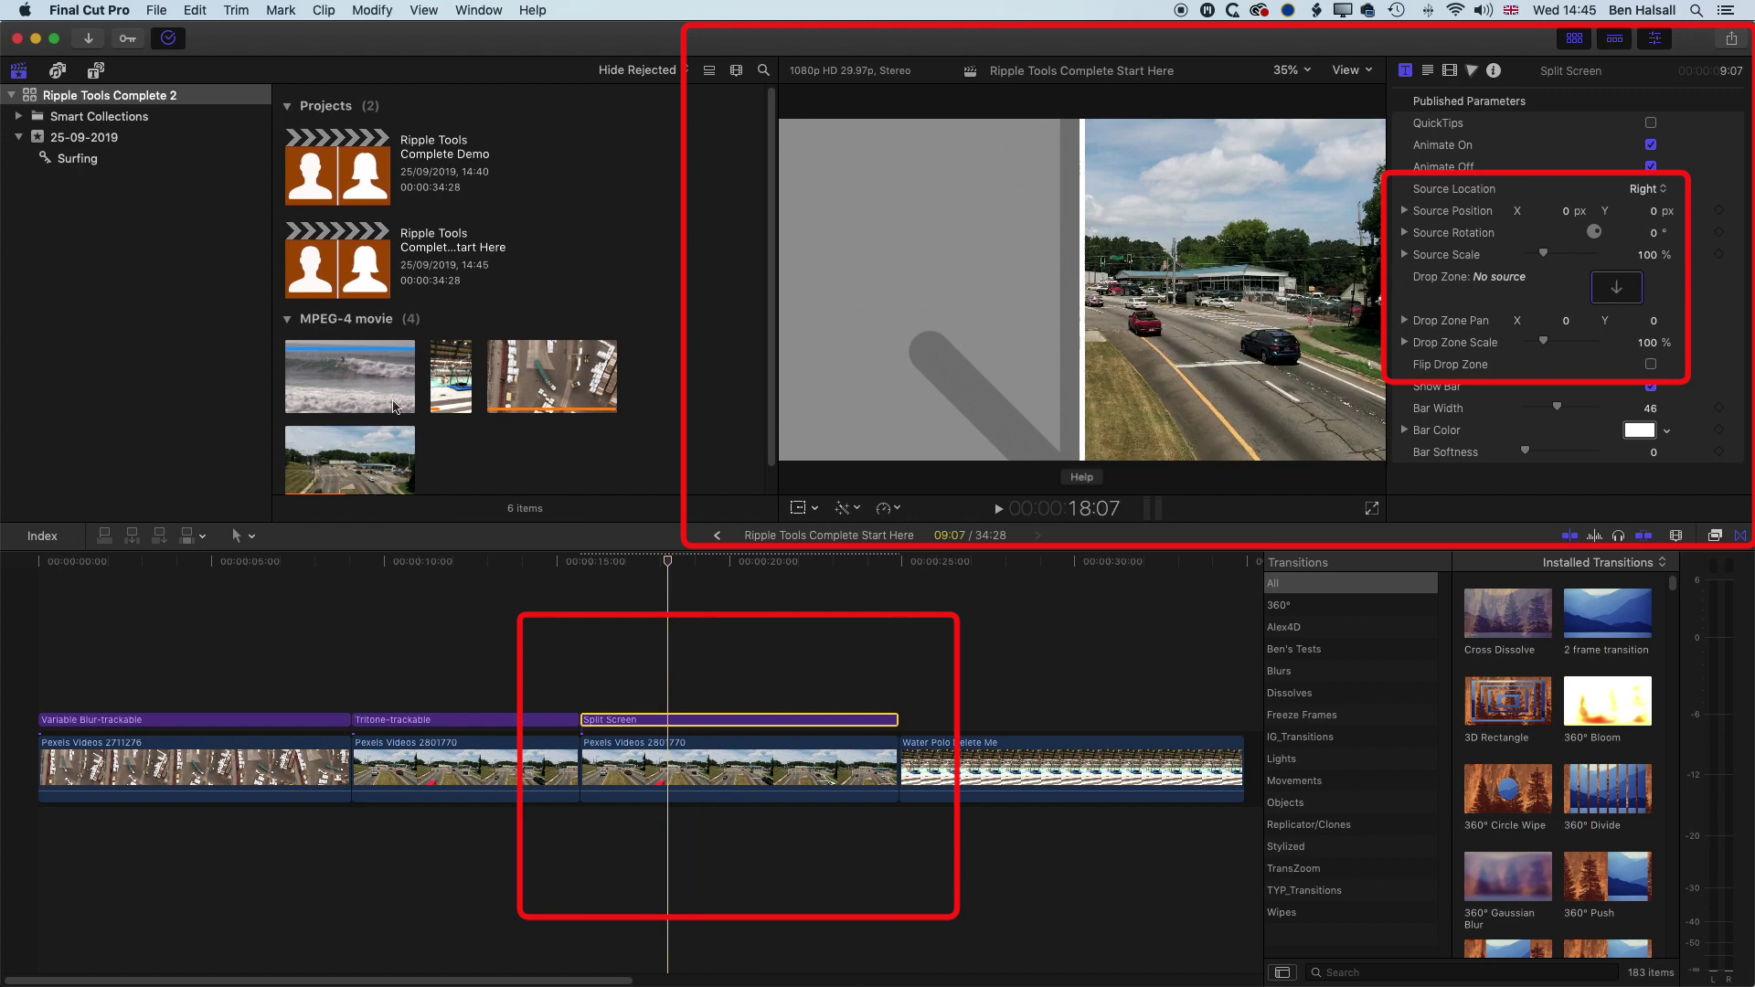
left_click(533, 381)
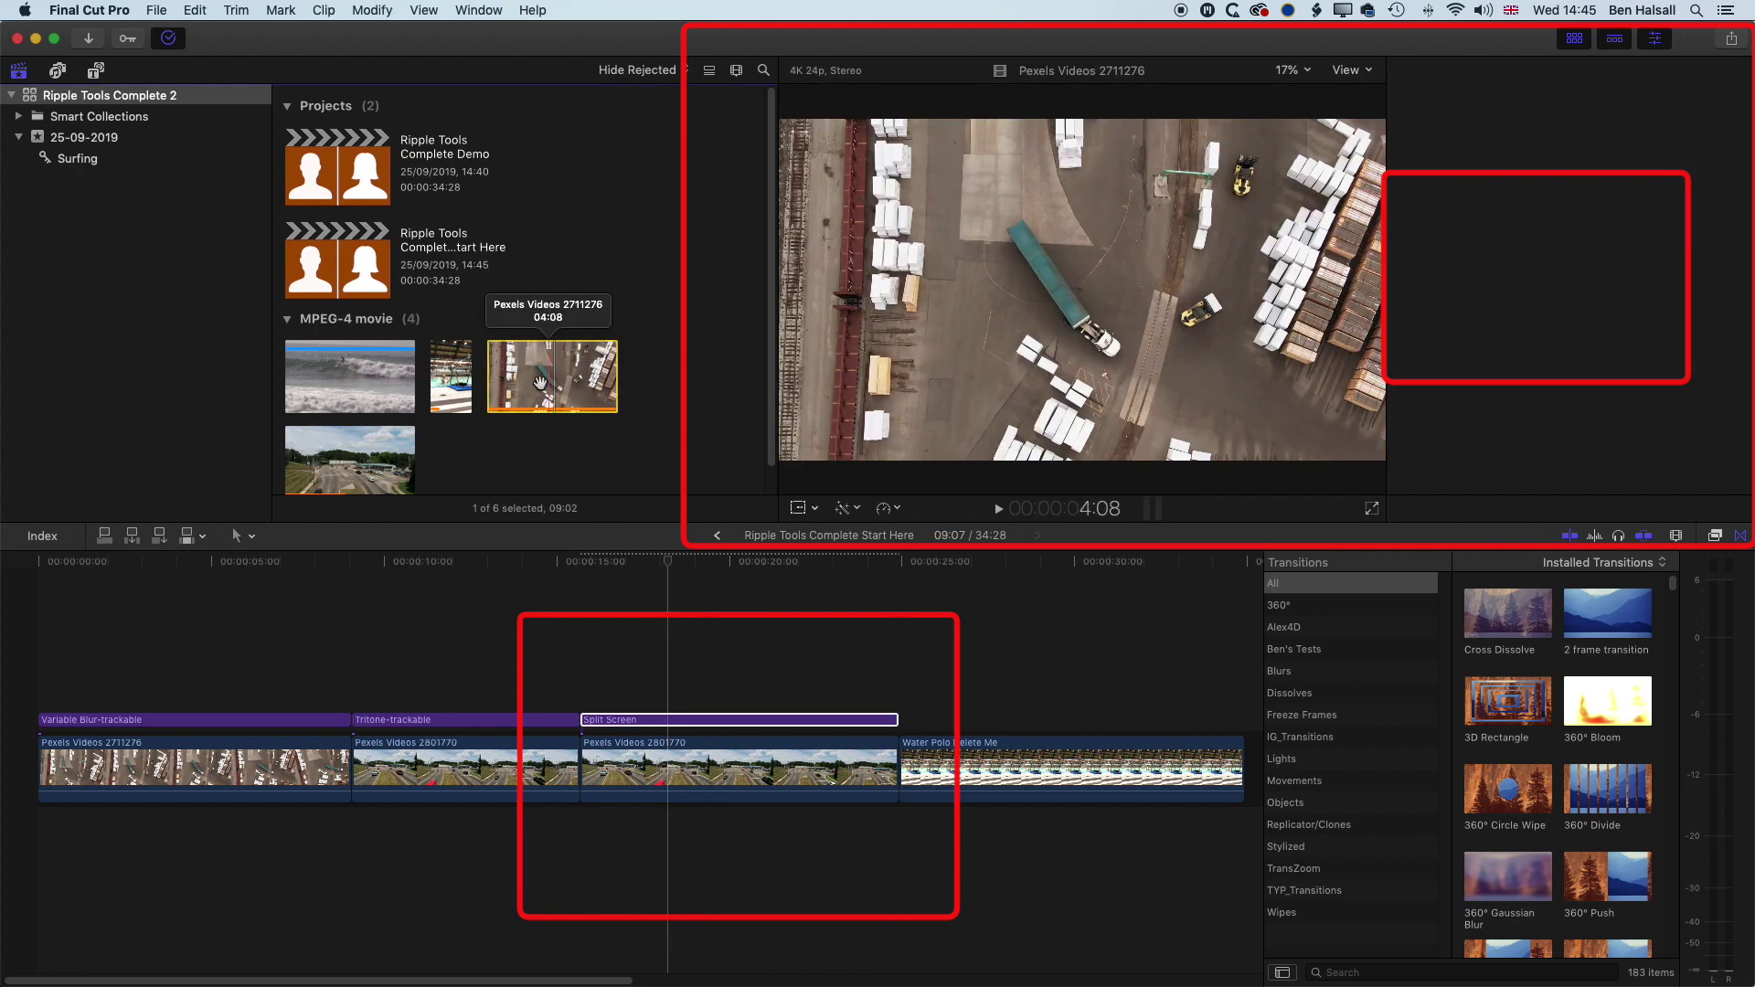
left_click(691, 721)
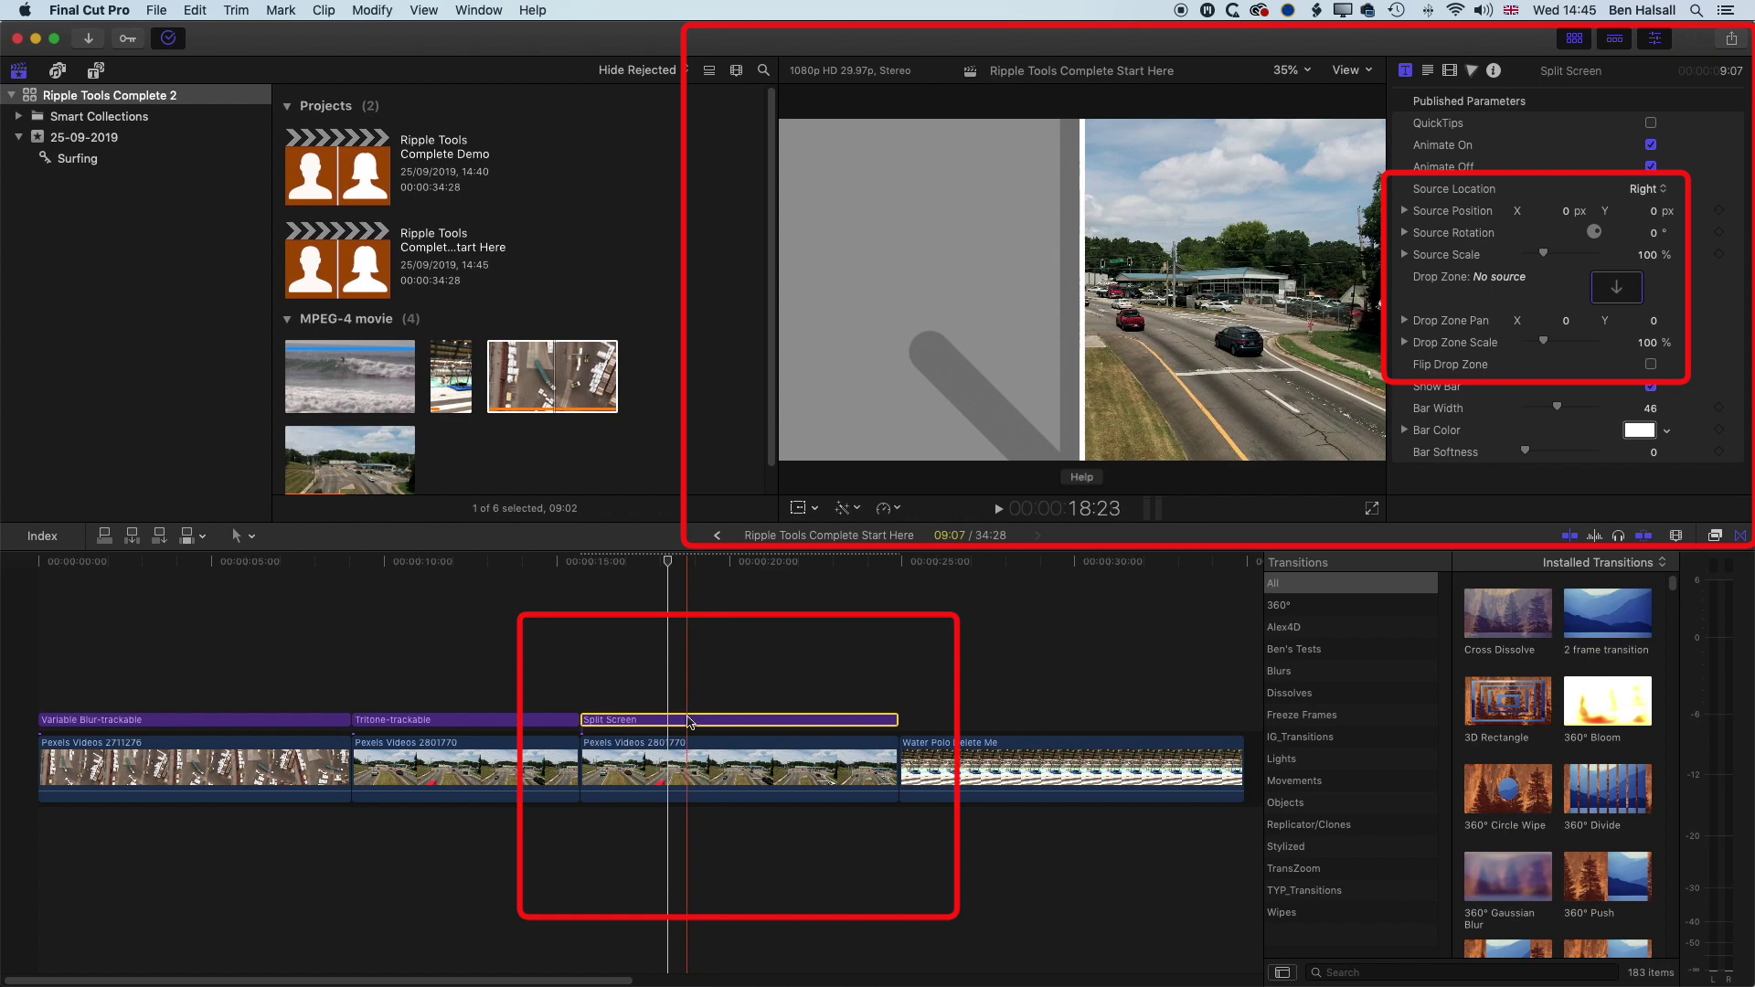
left_click_drag(552, 375, 642, 330)
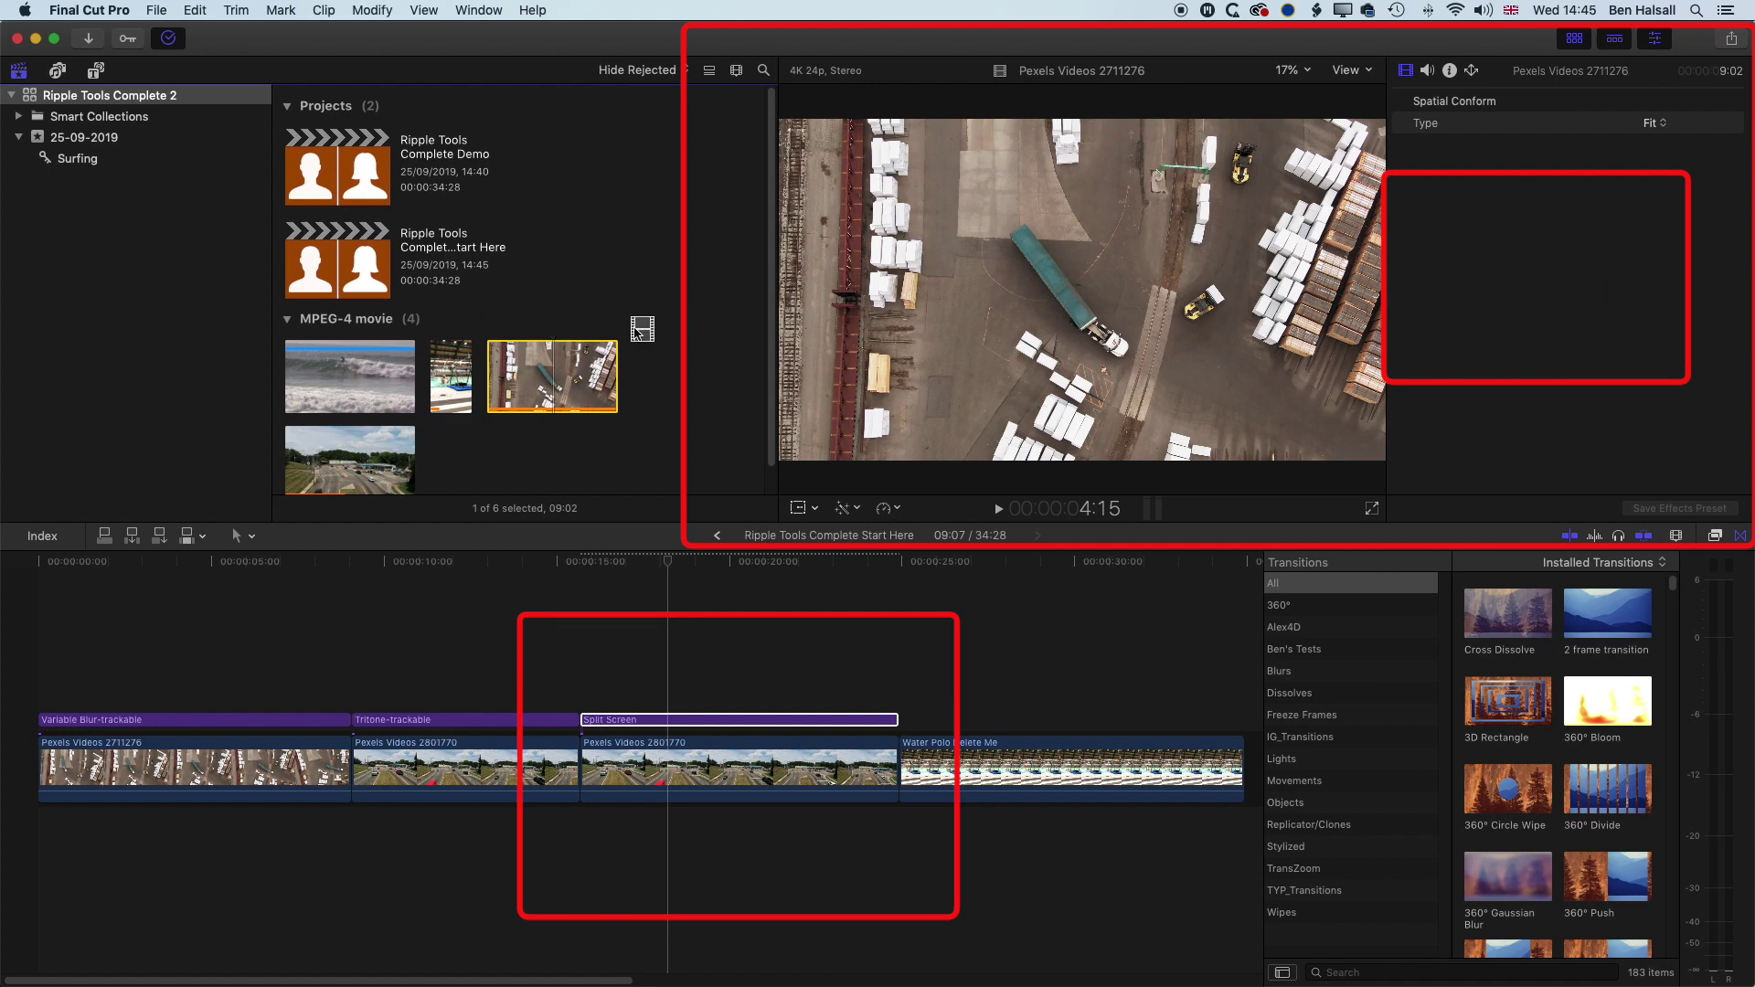
left_click(668, 720)
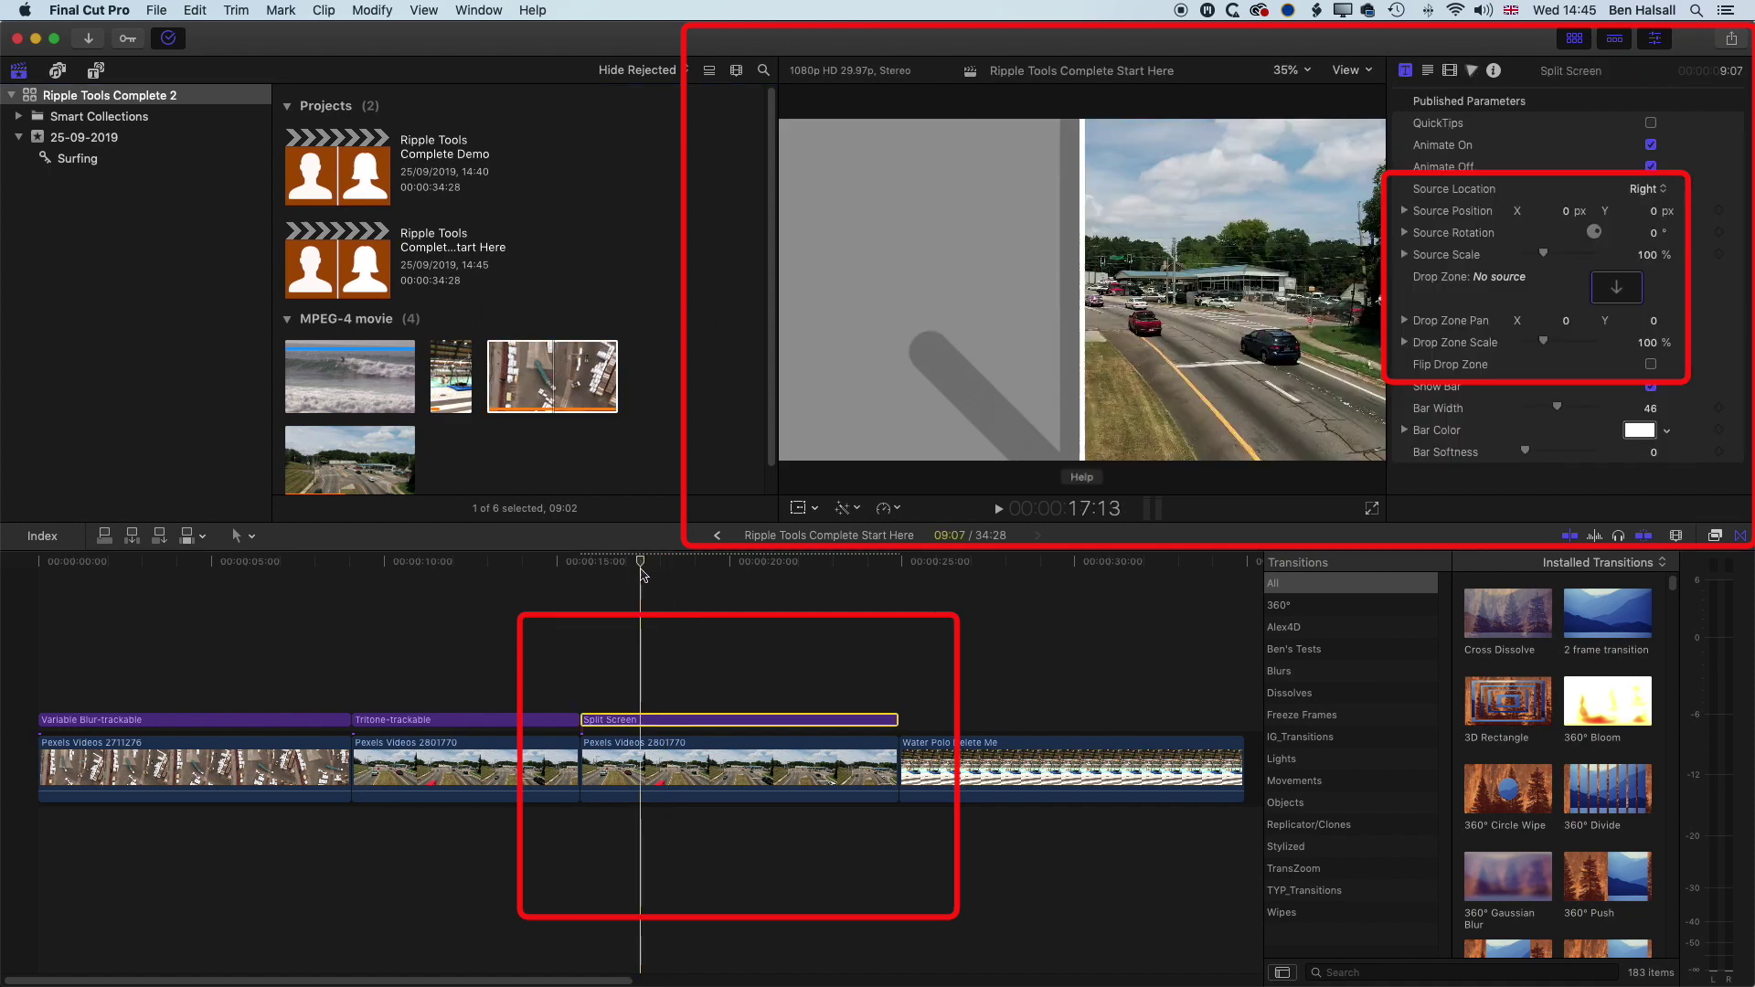
left_click(579, 759)
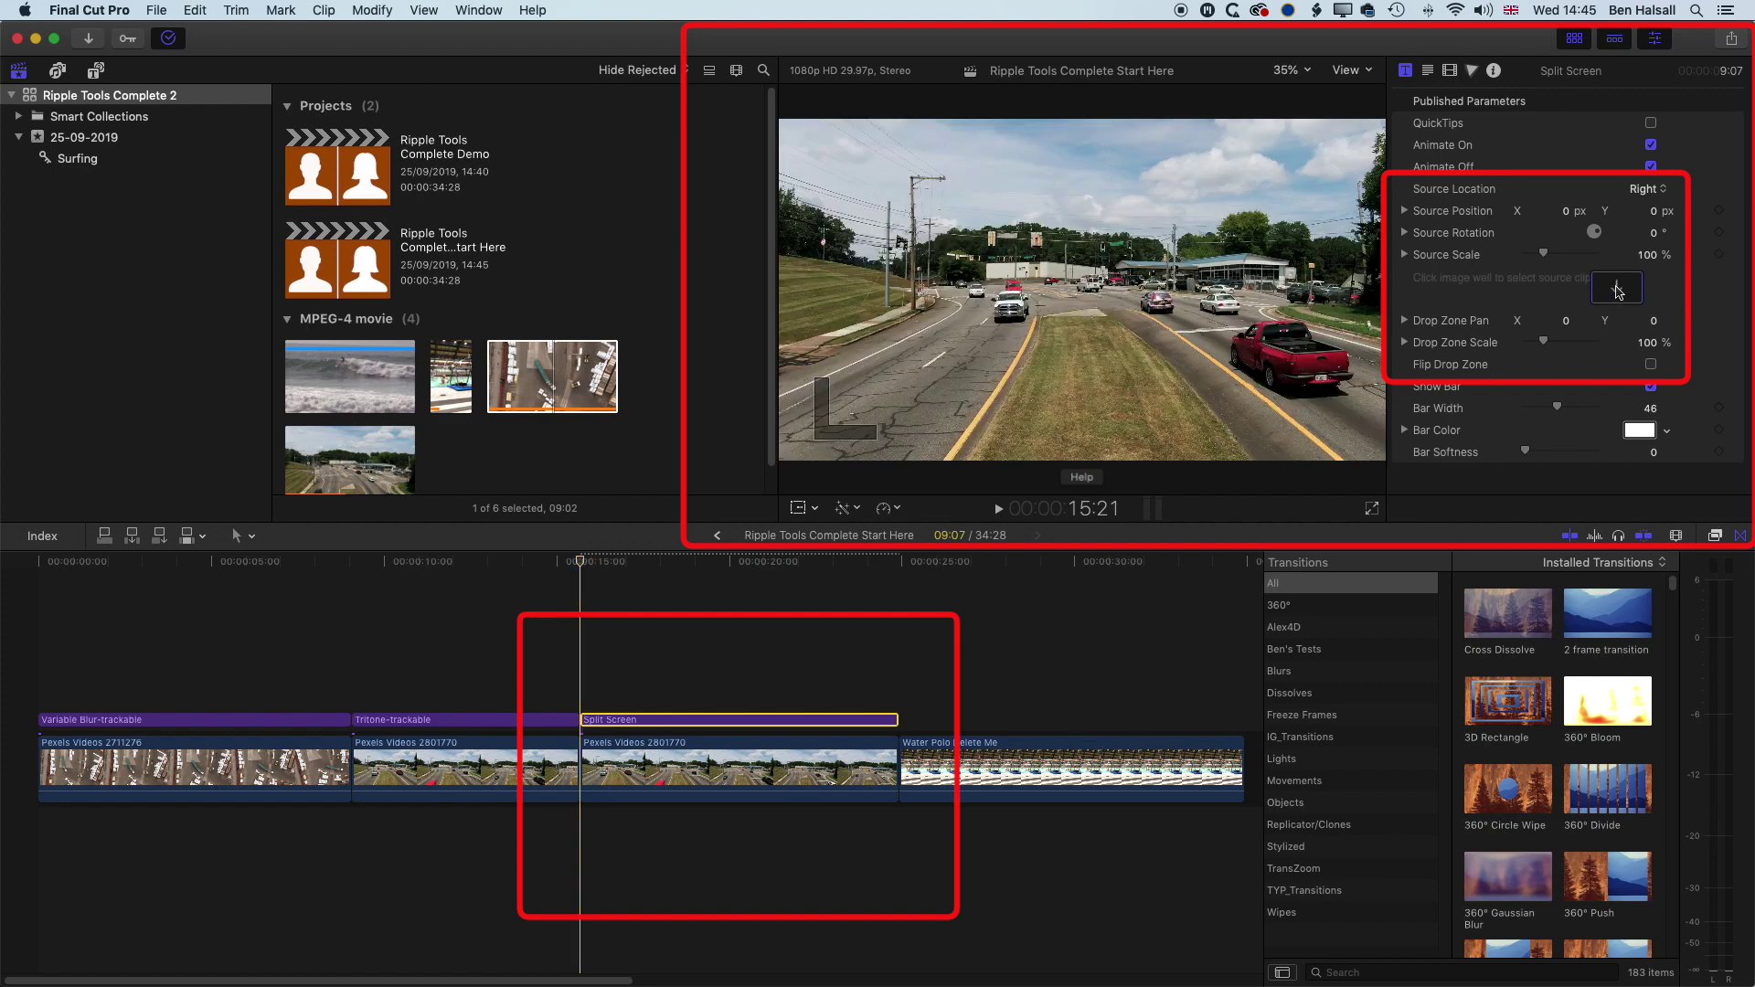
left_click(1618, 292)
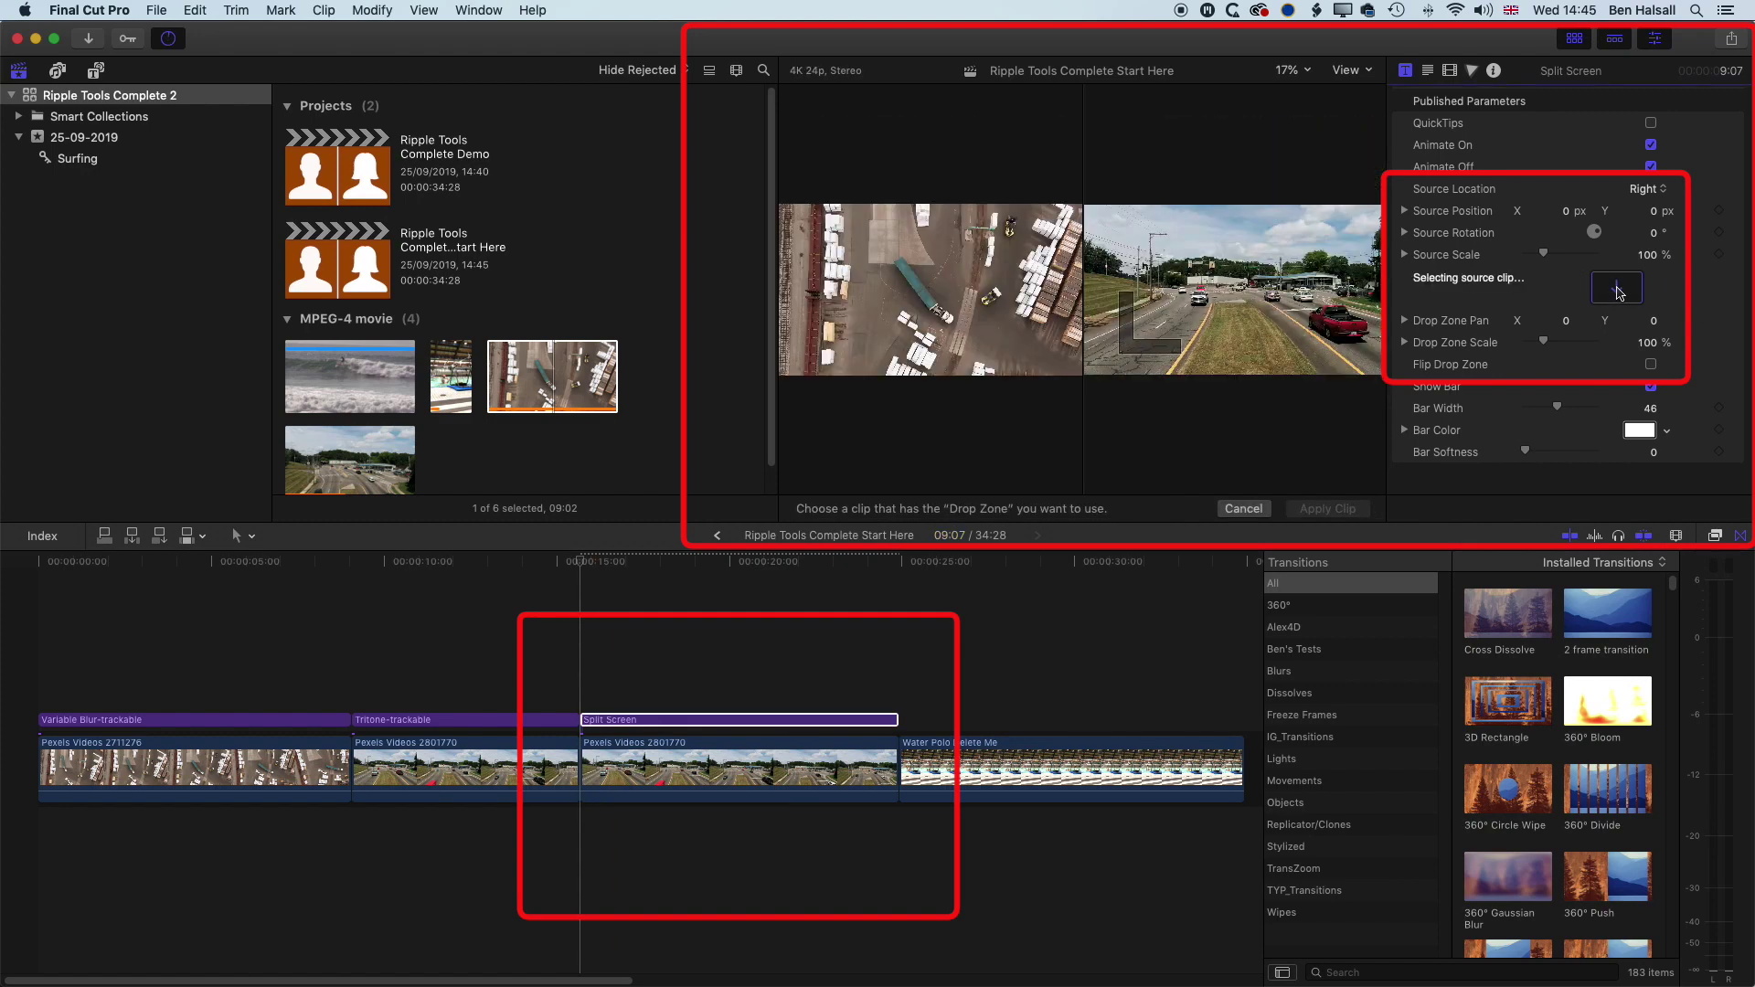
left_click(521, 375)
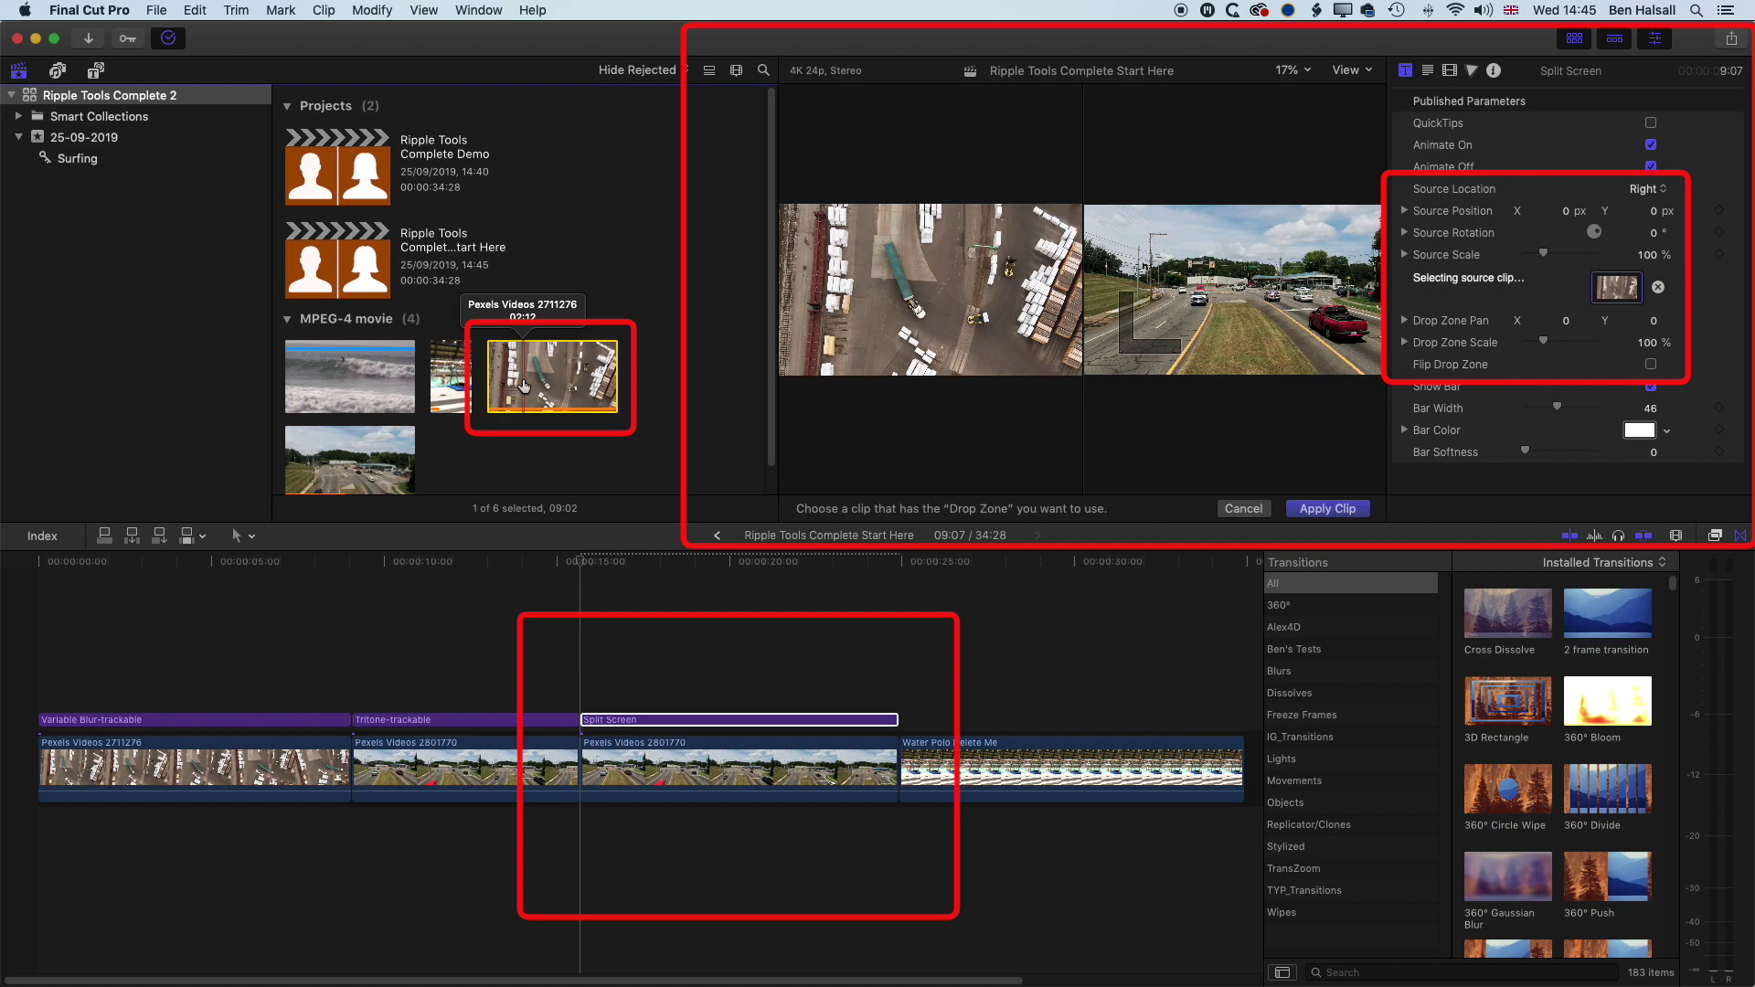
left_click(1323, 514)
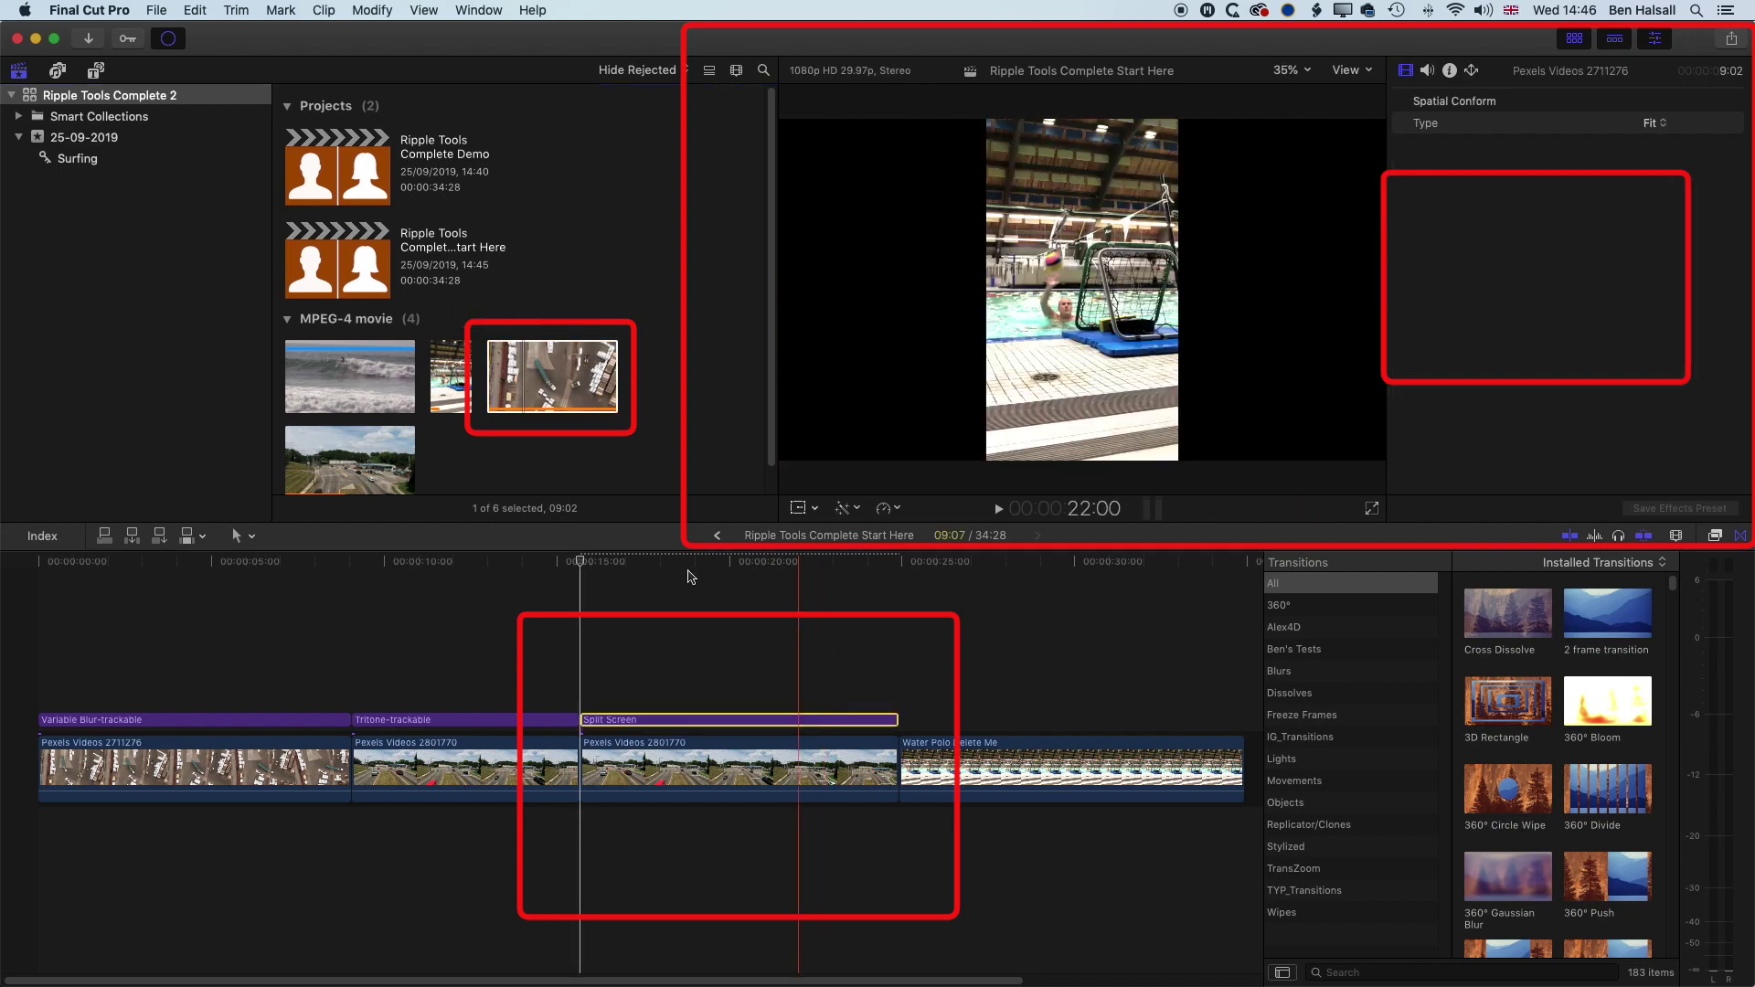
At 23:15, set the Split Screen title's Source Position X to 8.8 px and Drop Zone Pan X to -52.8
left_click_drag(593, 567, 629, 567)
left_click_drag(620, 564, 855, 567)
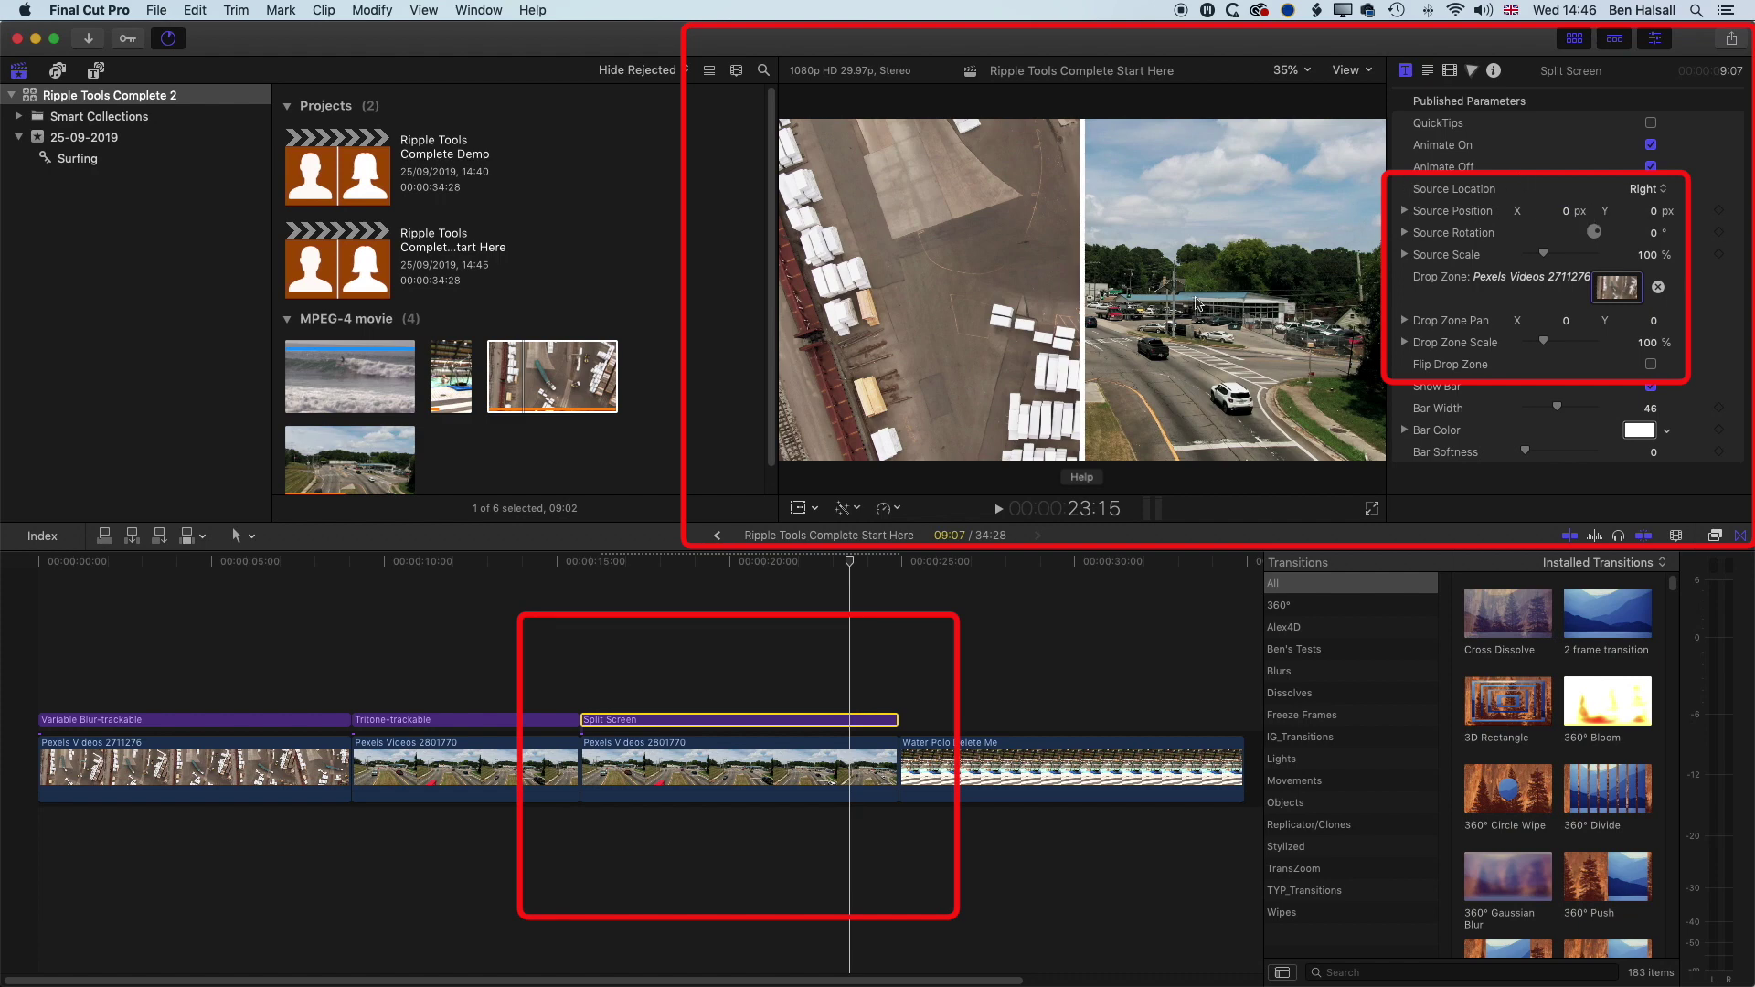
left_click_drag(1569, 215, 1568, 211)
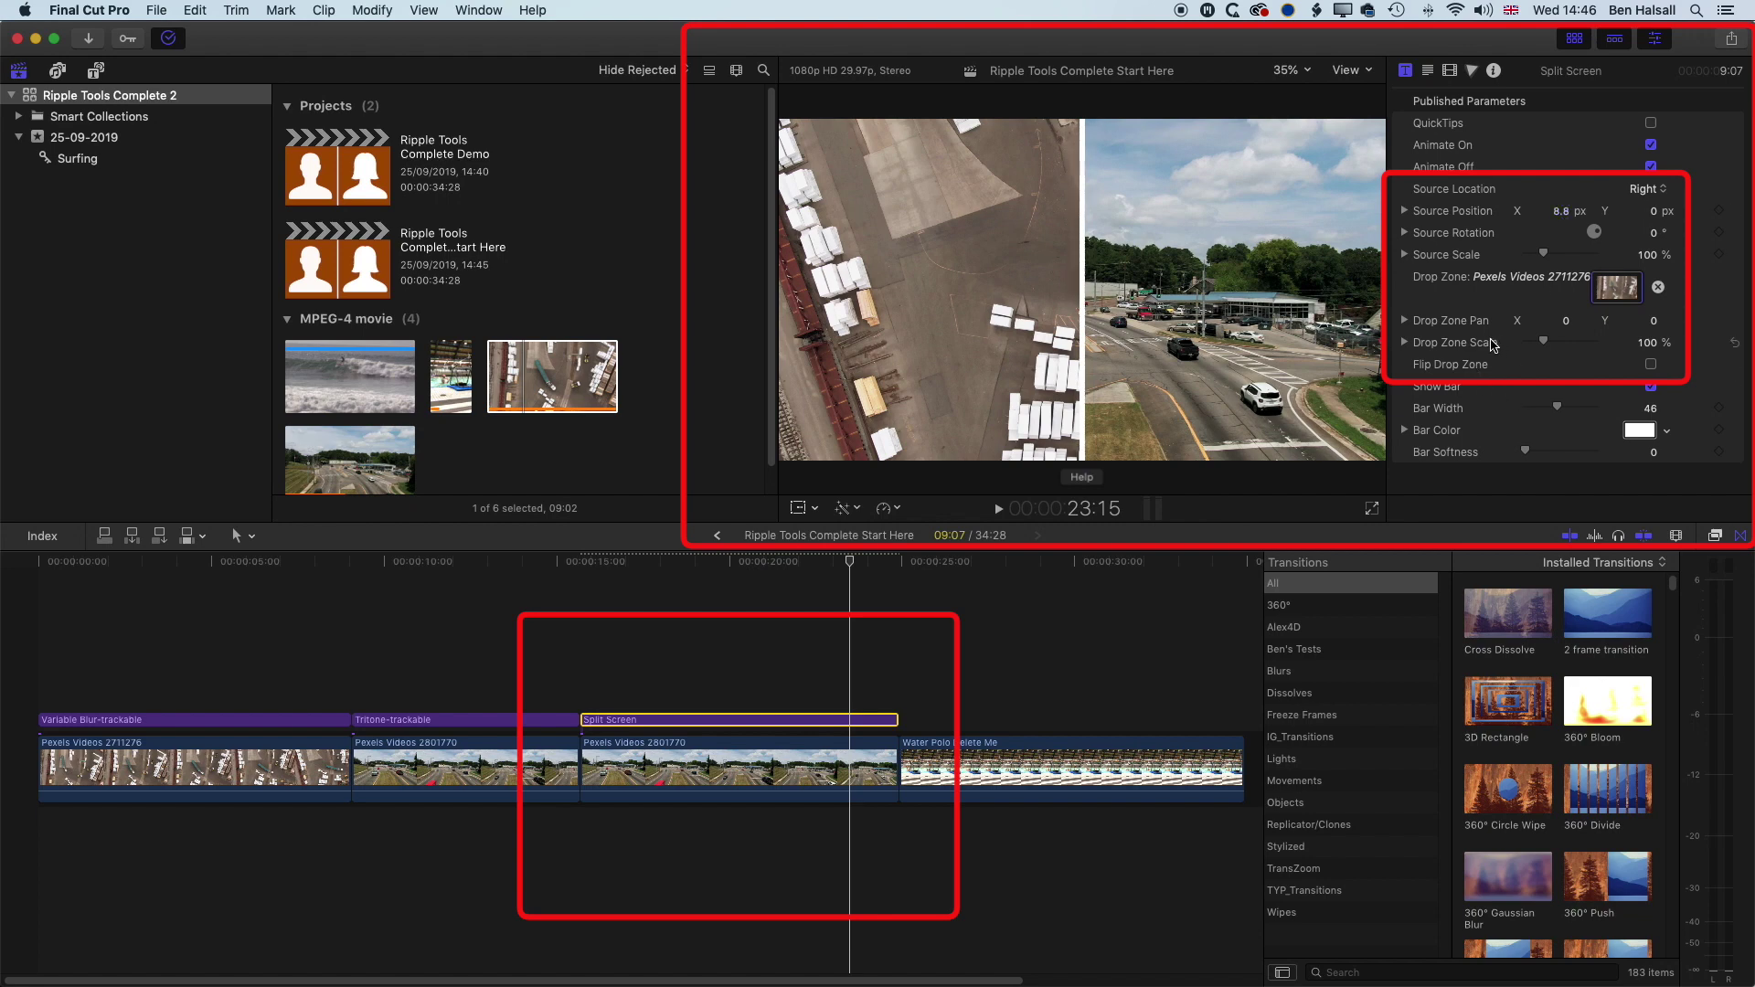
mouse_move(1564, 320)
left_mouse_down()
mouse_move(1545, 320)
mouse_move(1566, 321)
left_mouse_up()
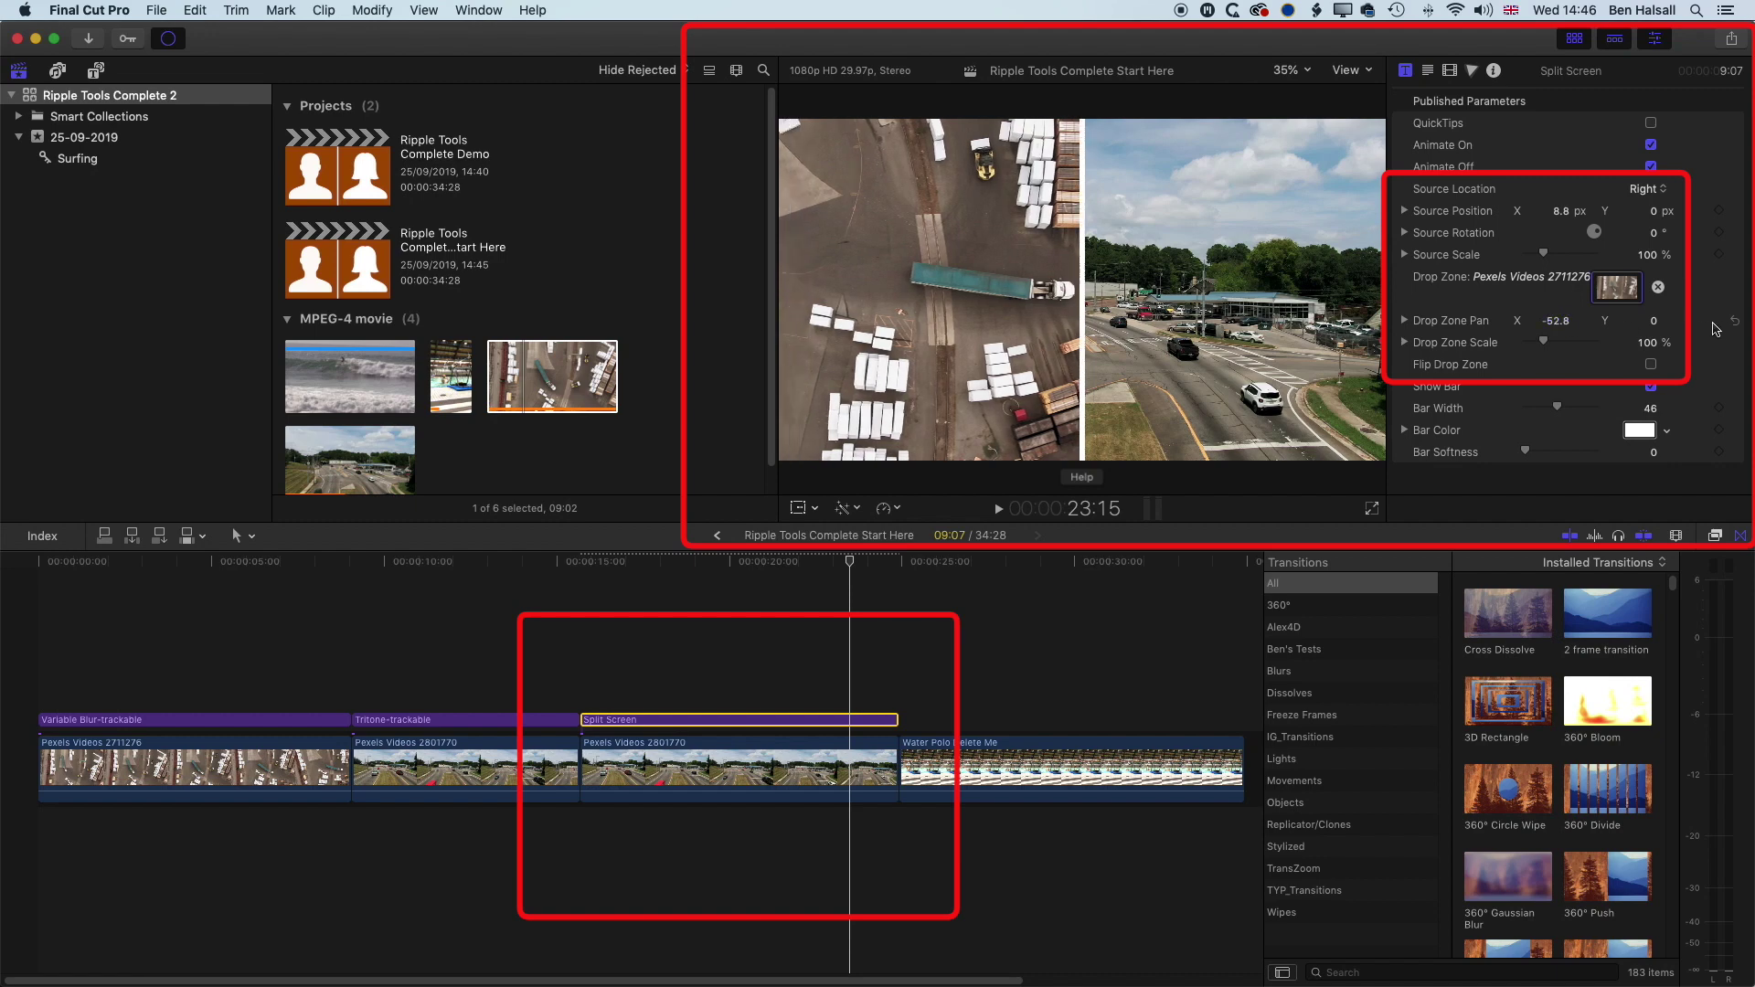
Play the Split Screen section from 15:21 and review how the two halves animate in and move
left_click_drag(849, 561, 586, 569)
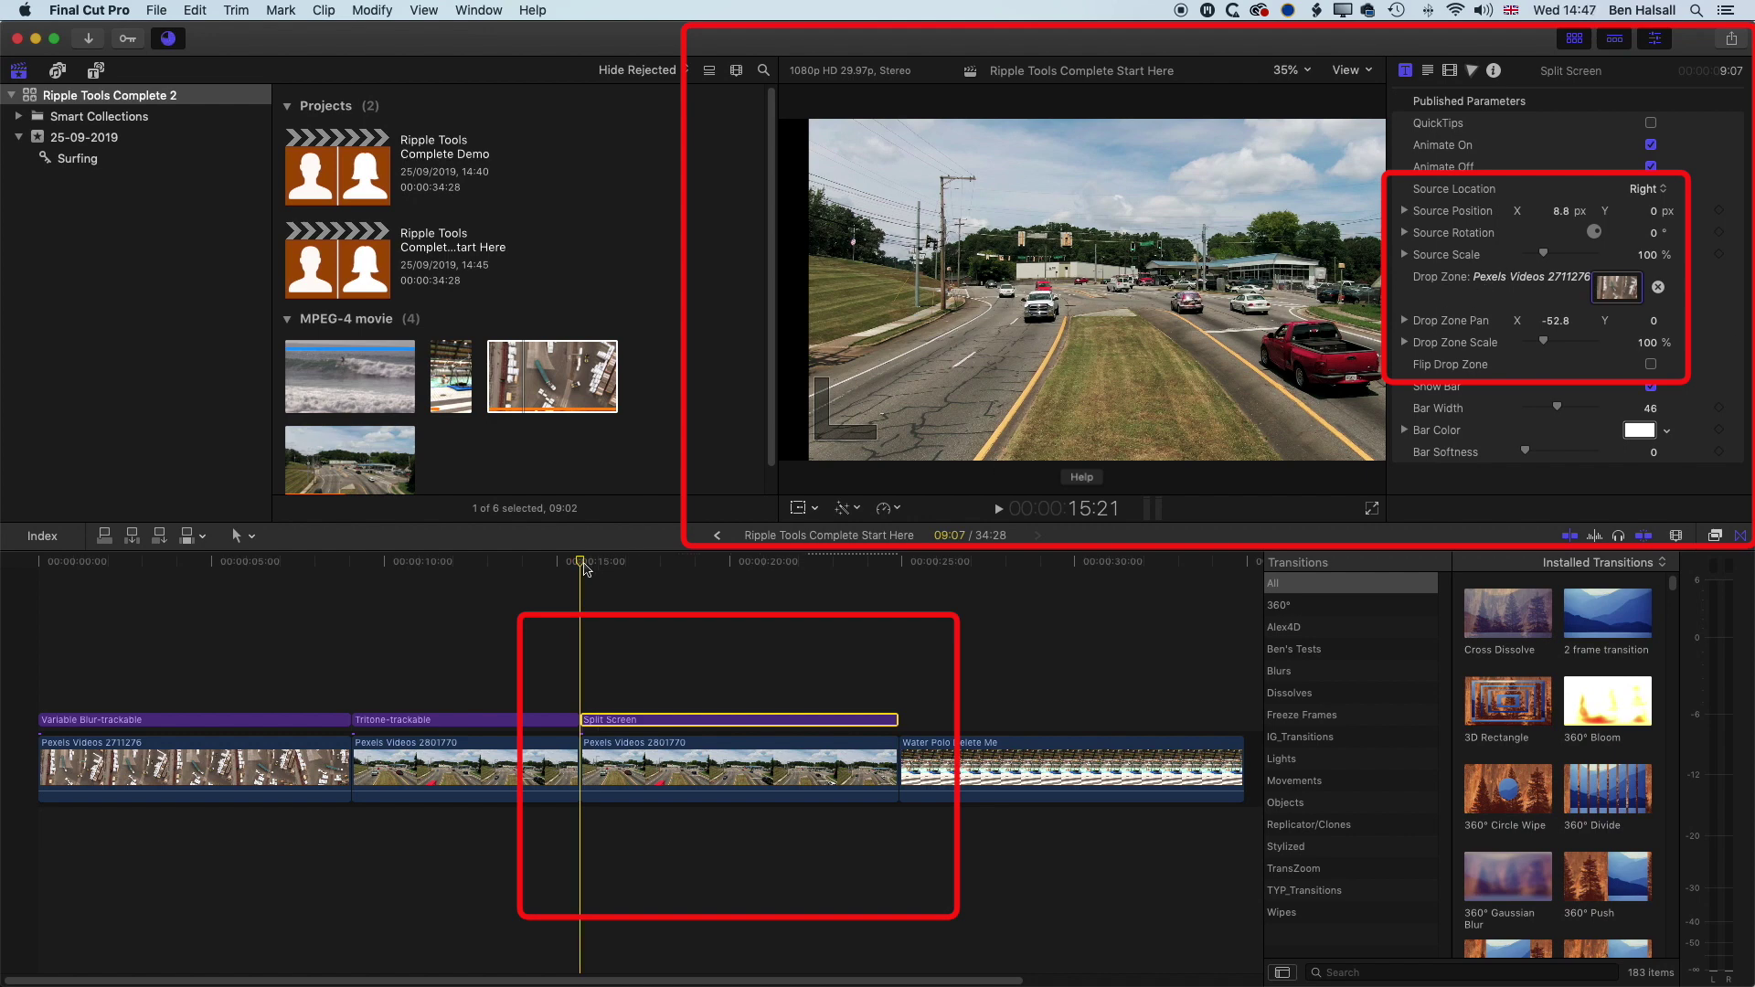
key("space")
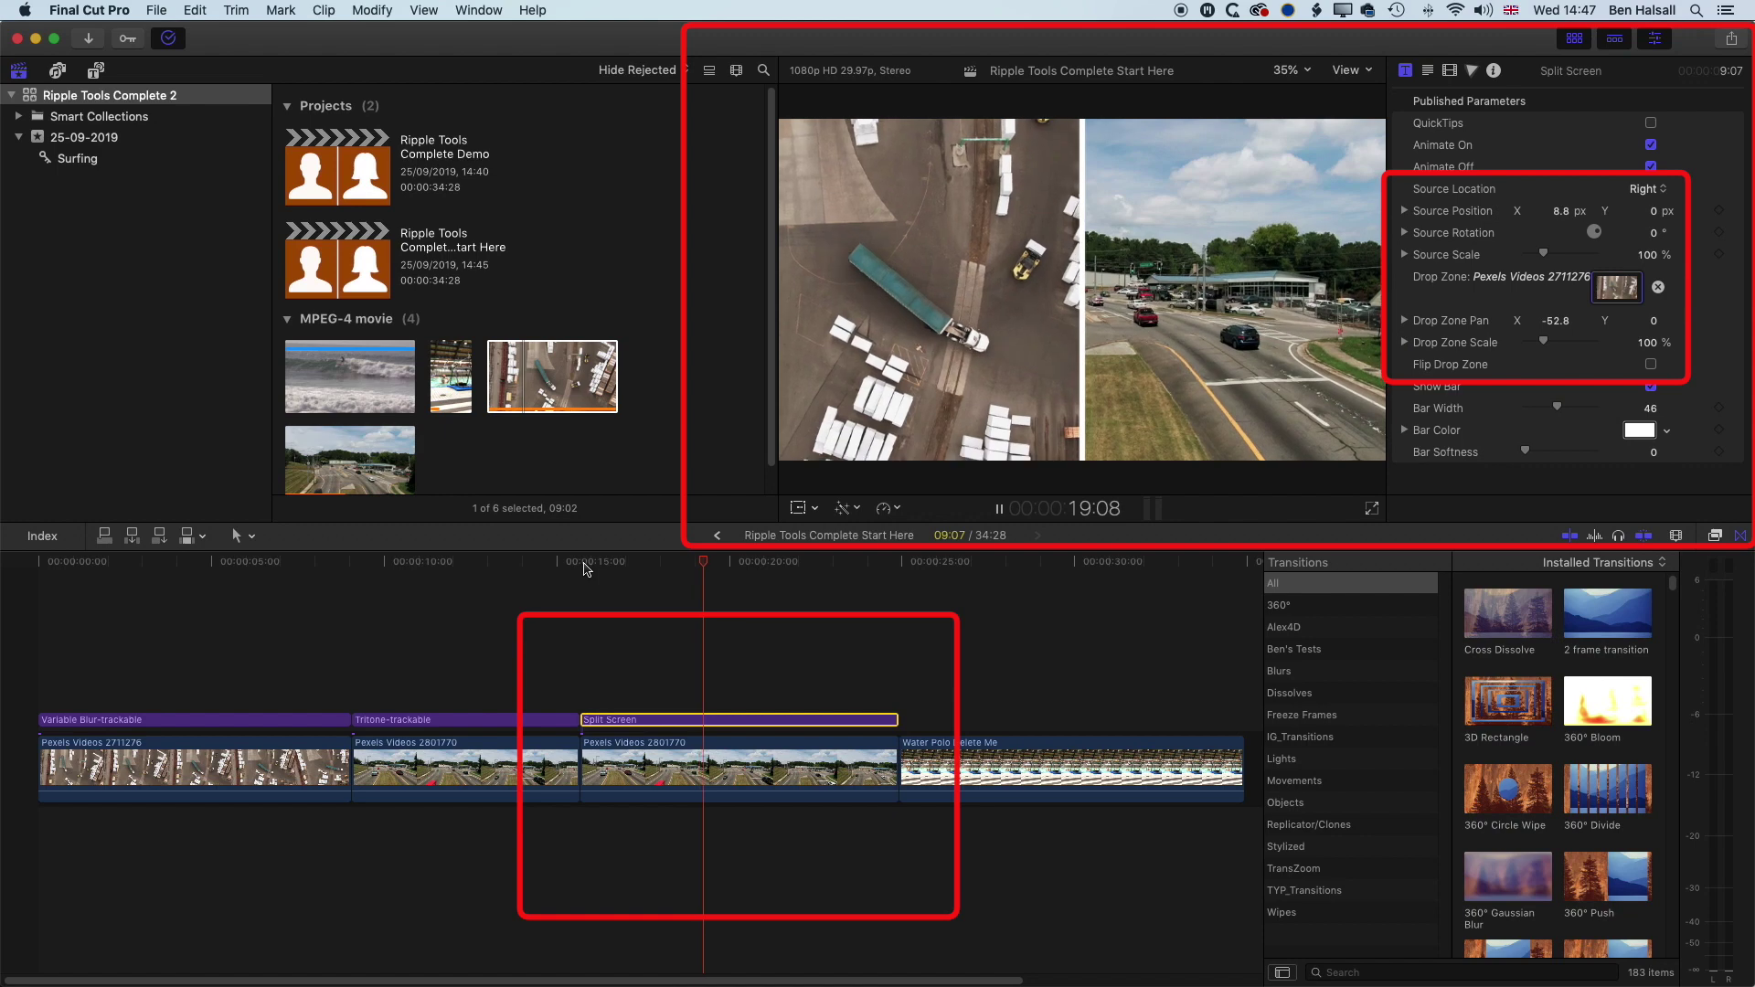
key("Up")
key("space")
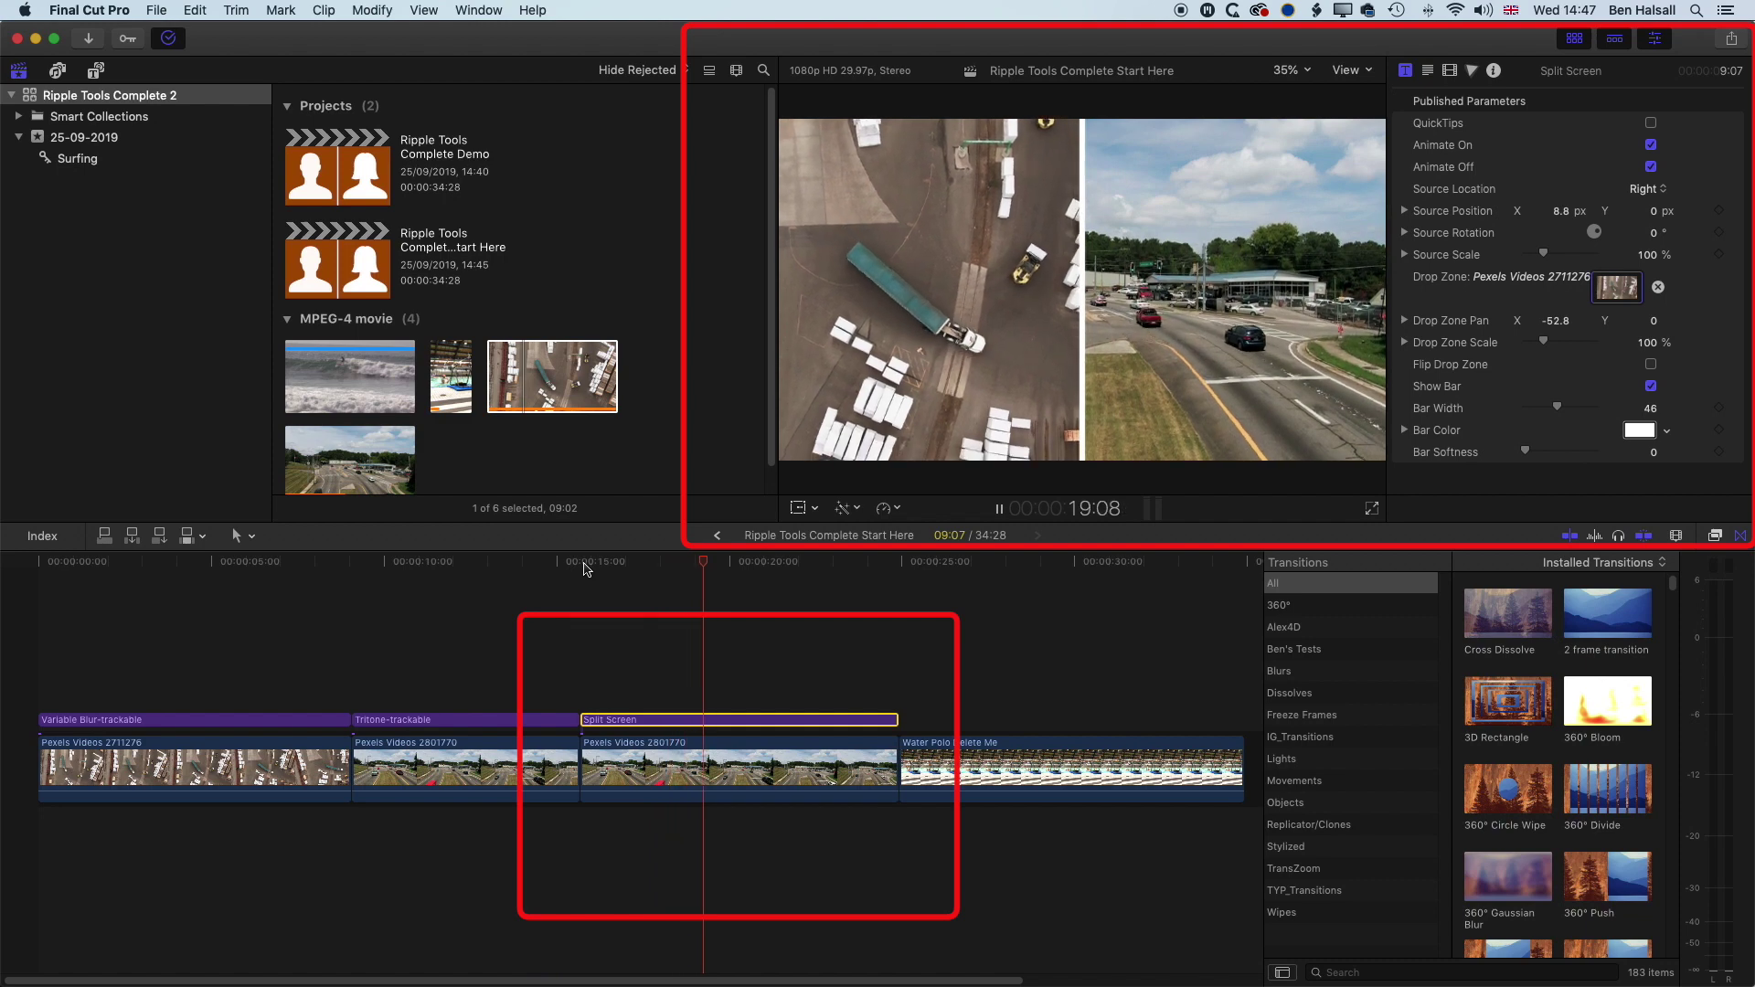
key("space")
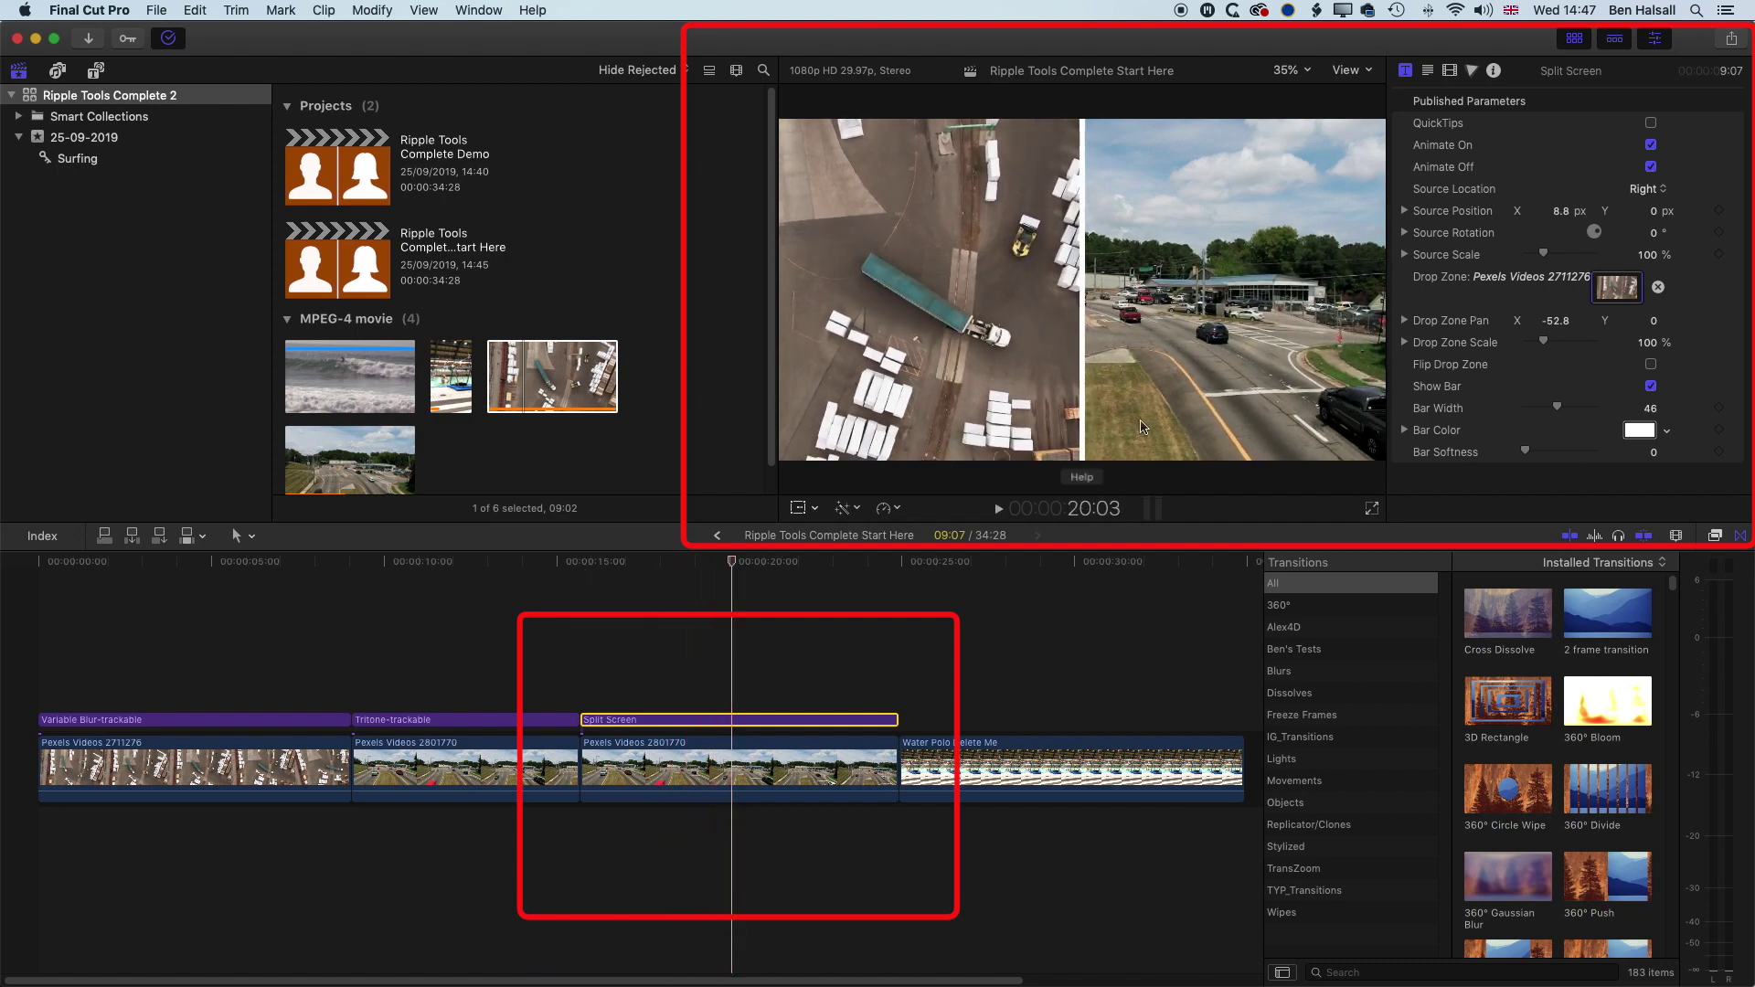
Change the split screen's Bar Color to light red and set the Drop Zone Scale to 128%
left_click(1651, 388)
left_click(1651, 387)
left_click(1638, 431)
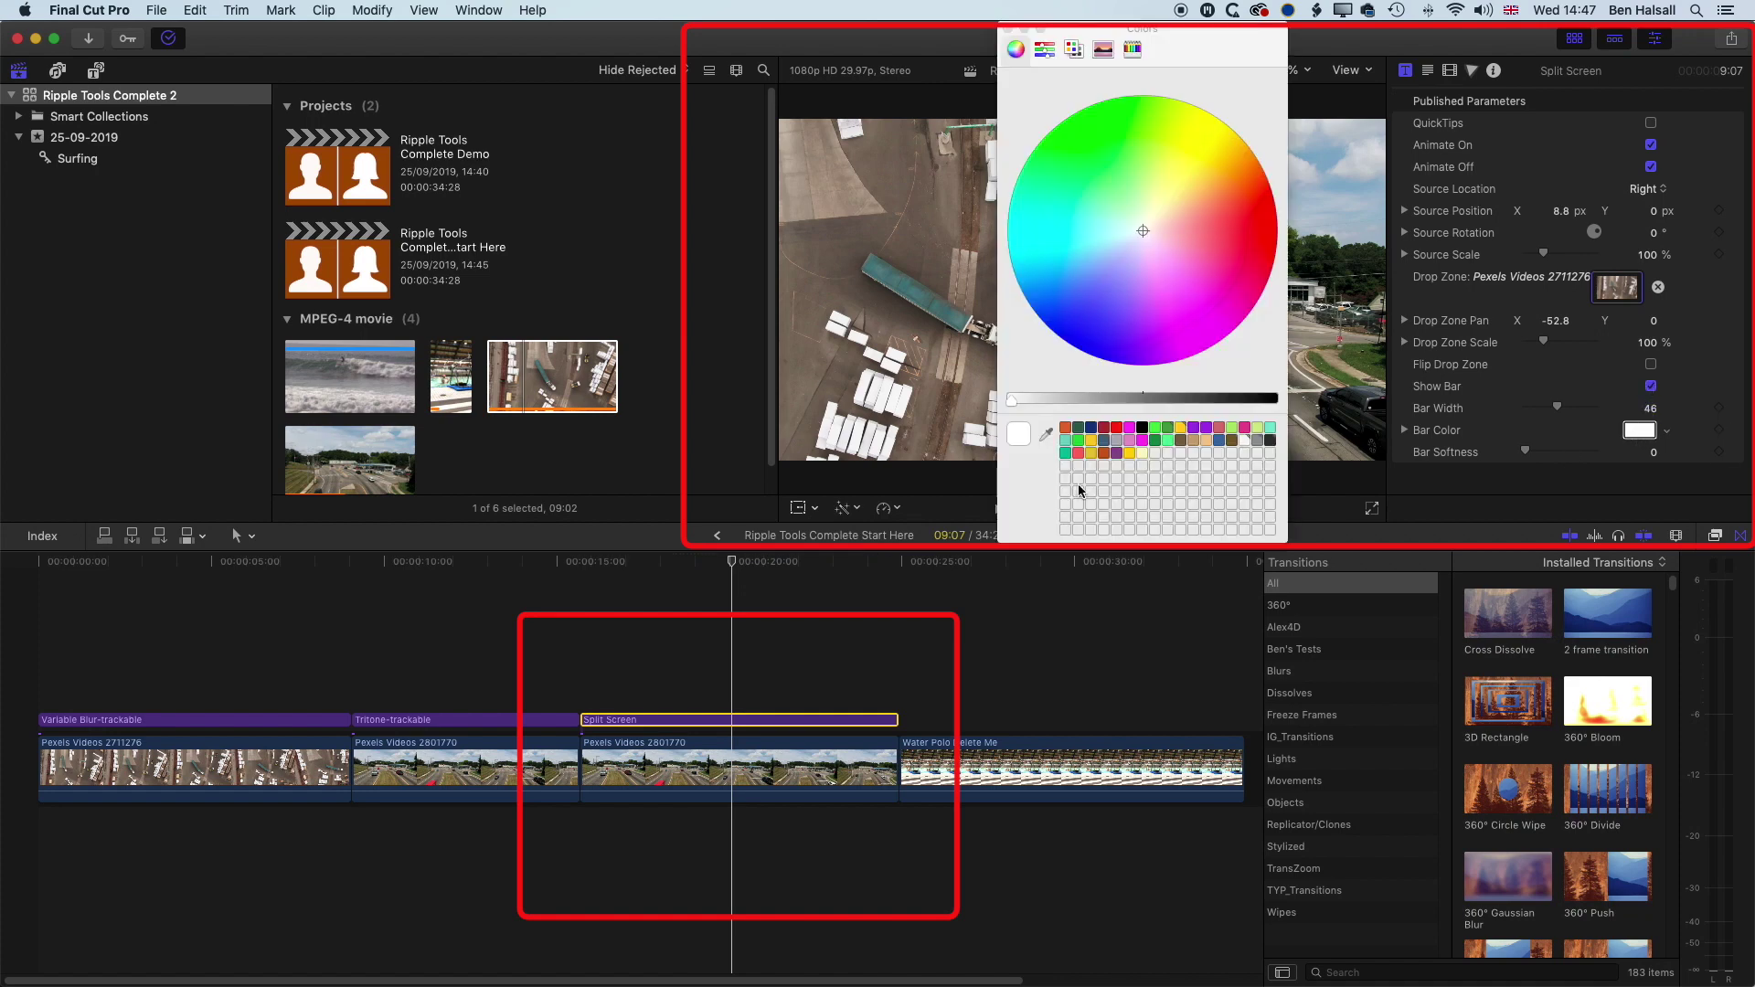
left_click(1078, 454)
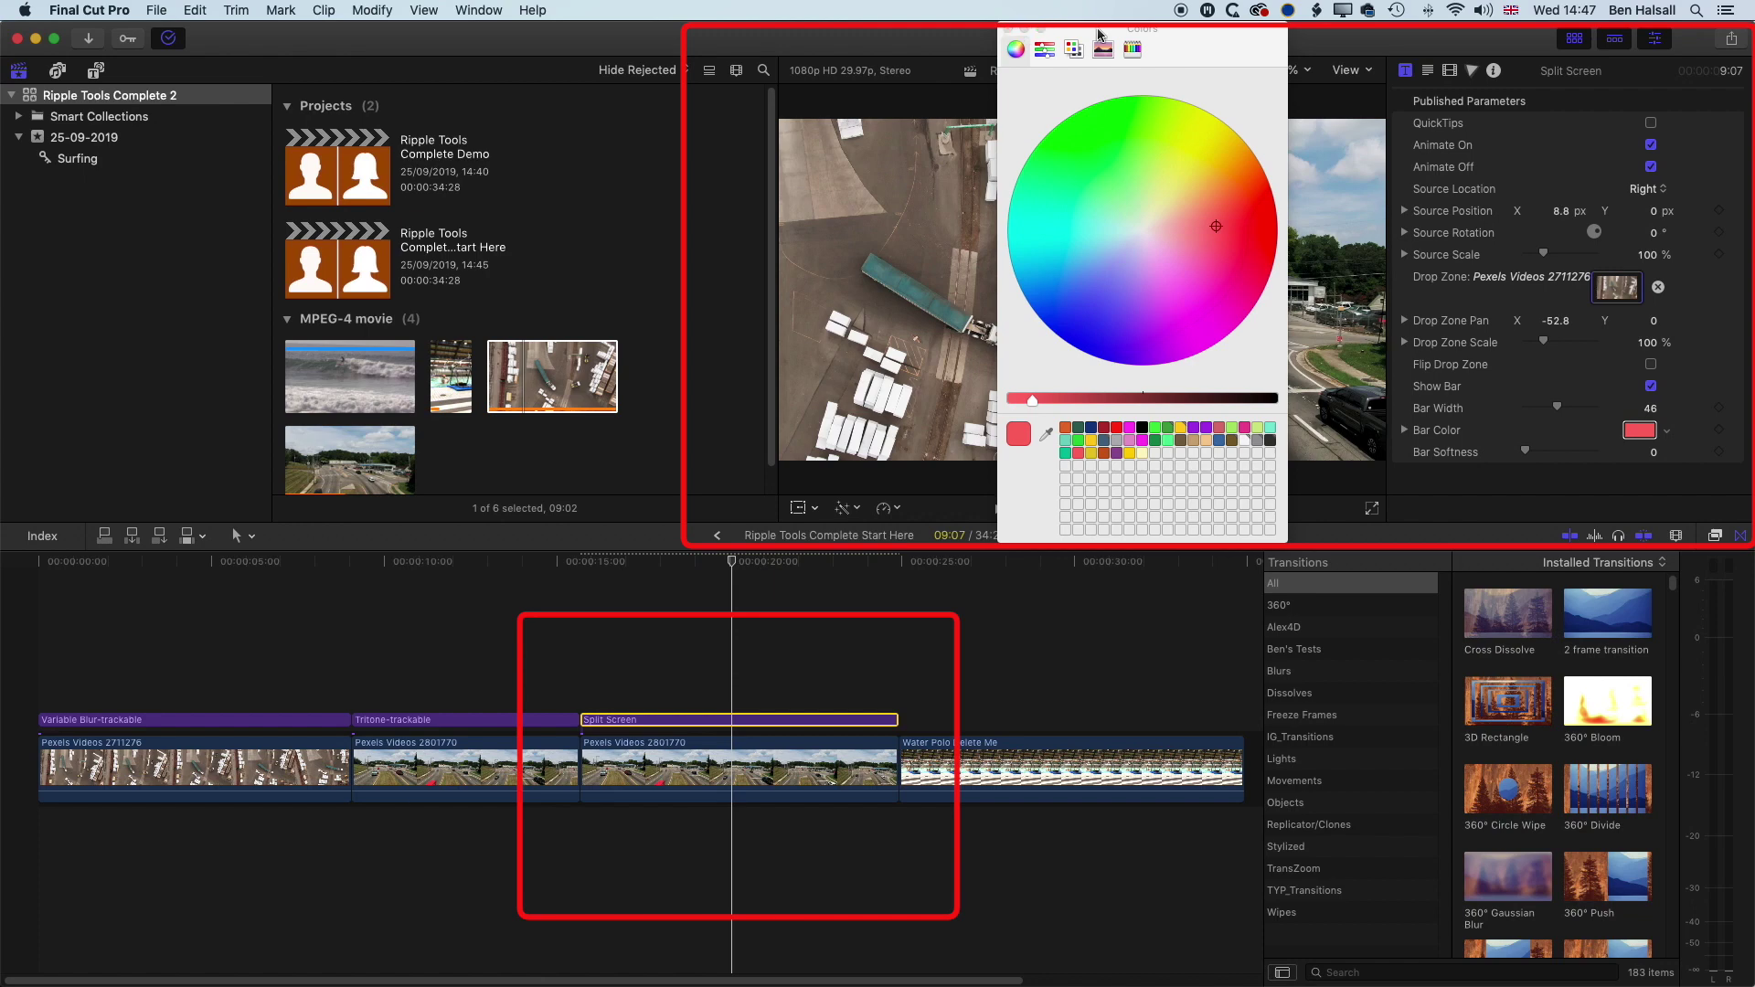
left_click_drag(1100, 35, 1335, 149)
left_click(1244, 145)
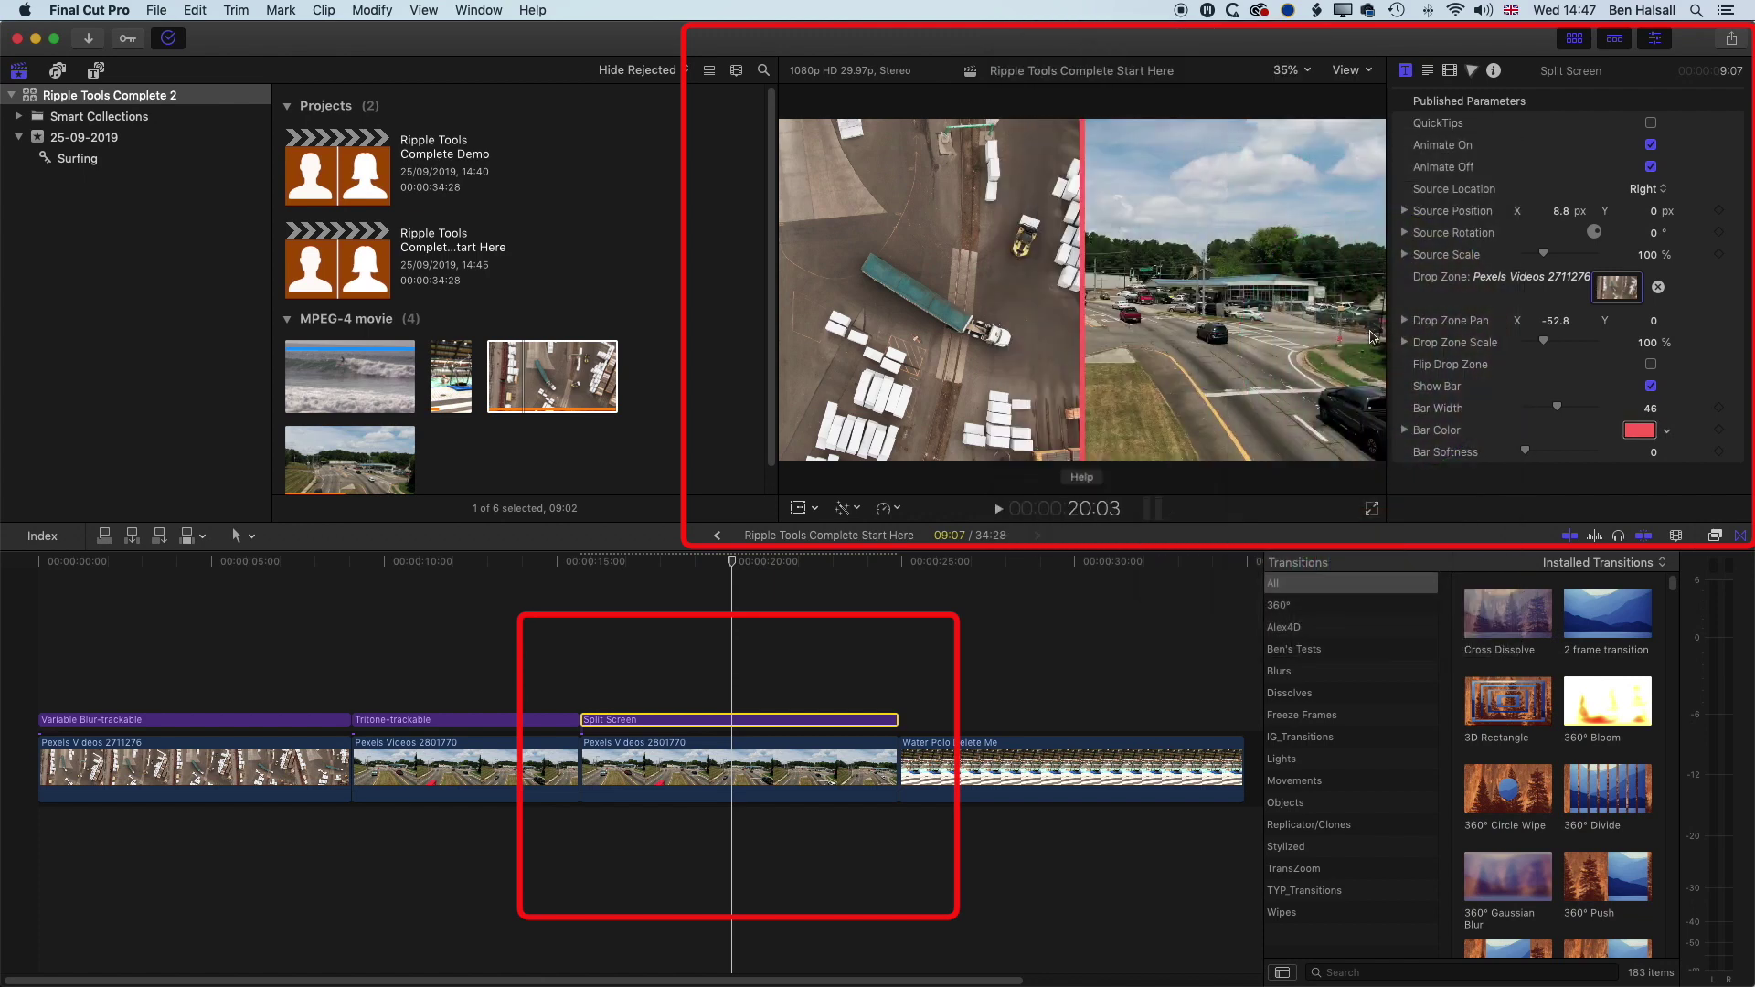
mouse_move(1525, 451)
left_mouse_down()
mouse_move(1636, 457)
mouse_move(1525, 457)
left_mouse_up()
left_click_drag(1543, 342, 1552, 346)
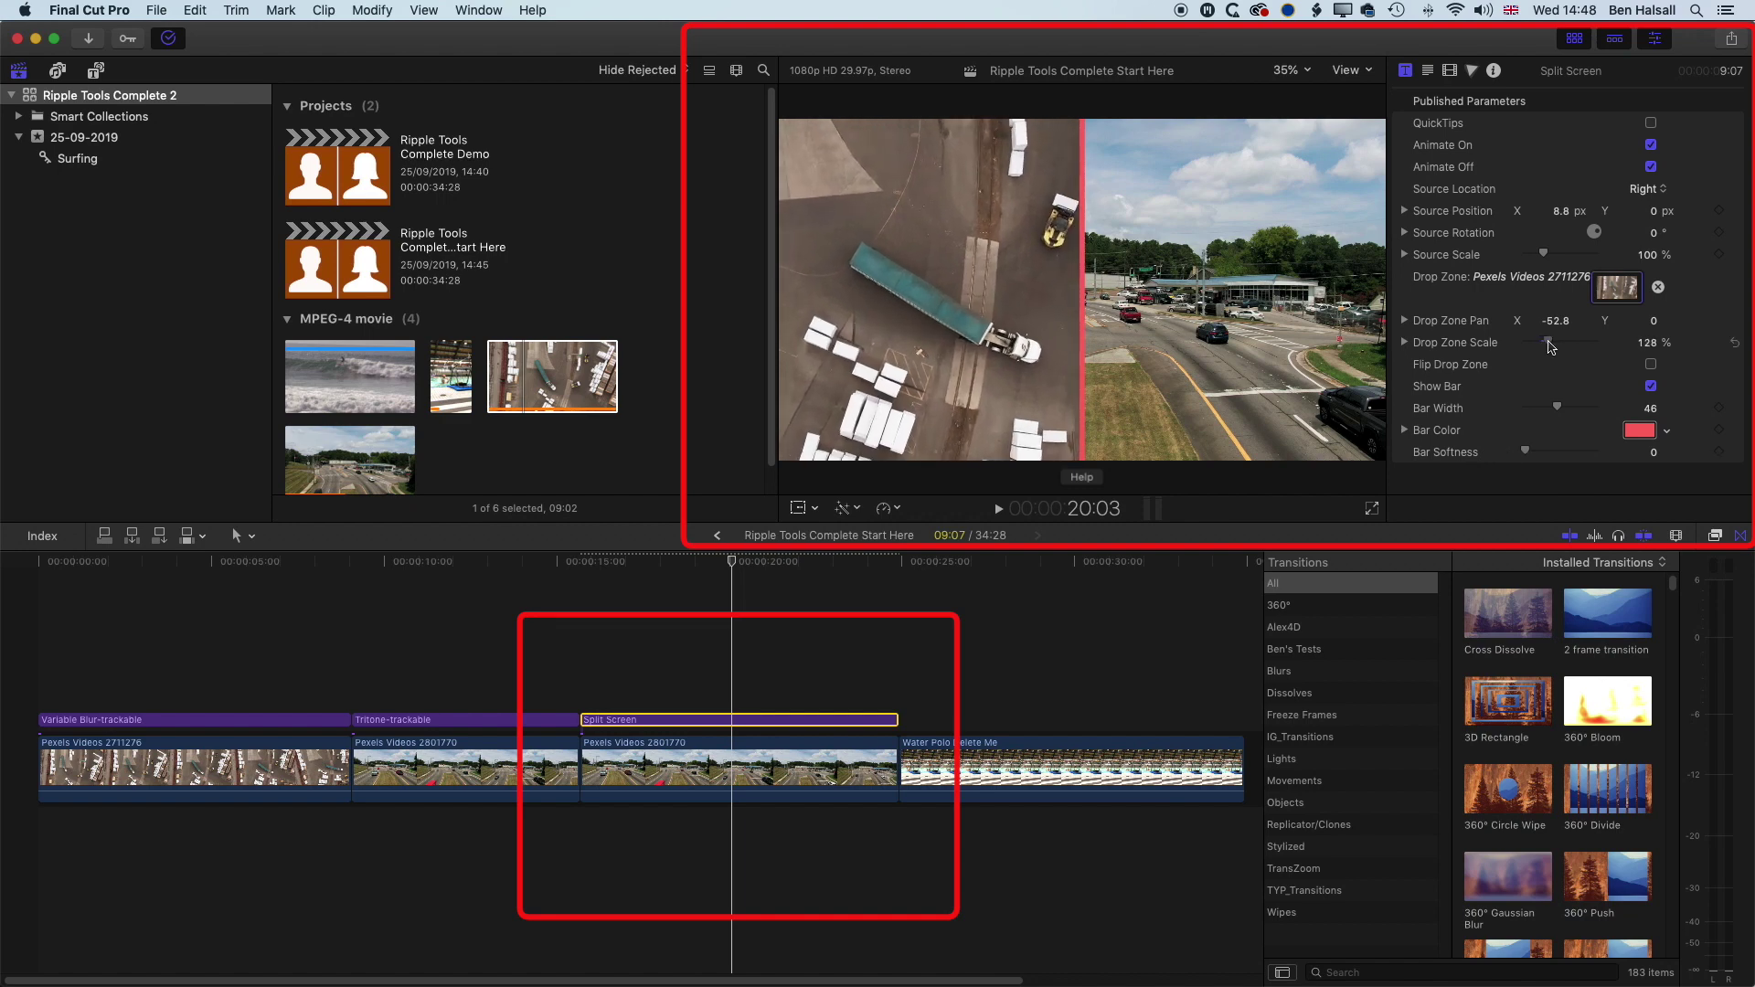
Try the Left, Top and Bottom source locations for the split screen and return it to Right
left_click(1648, 191)
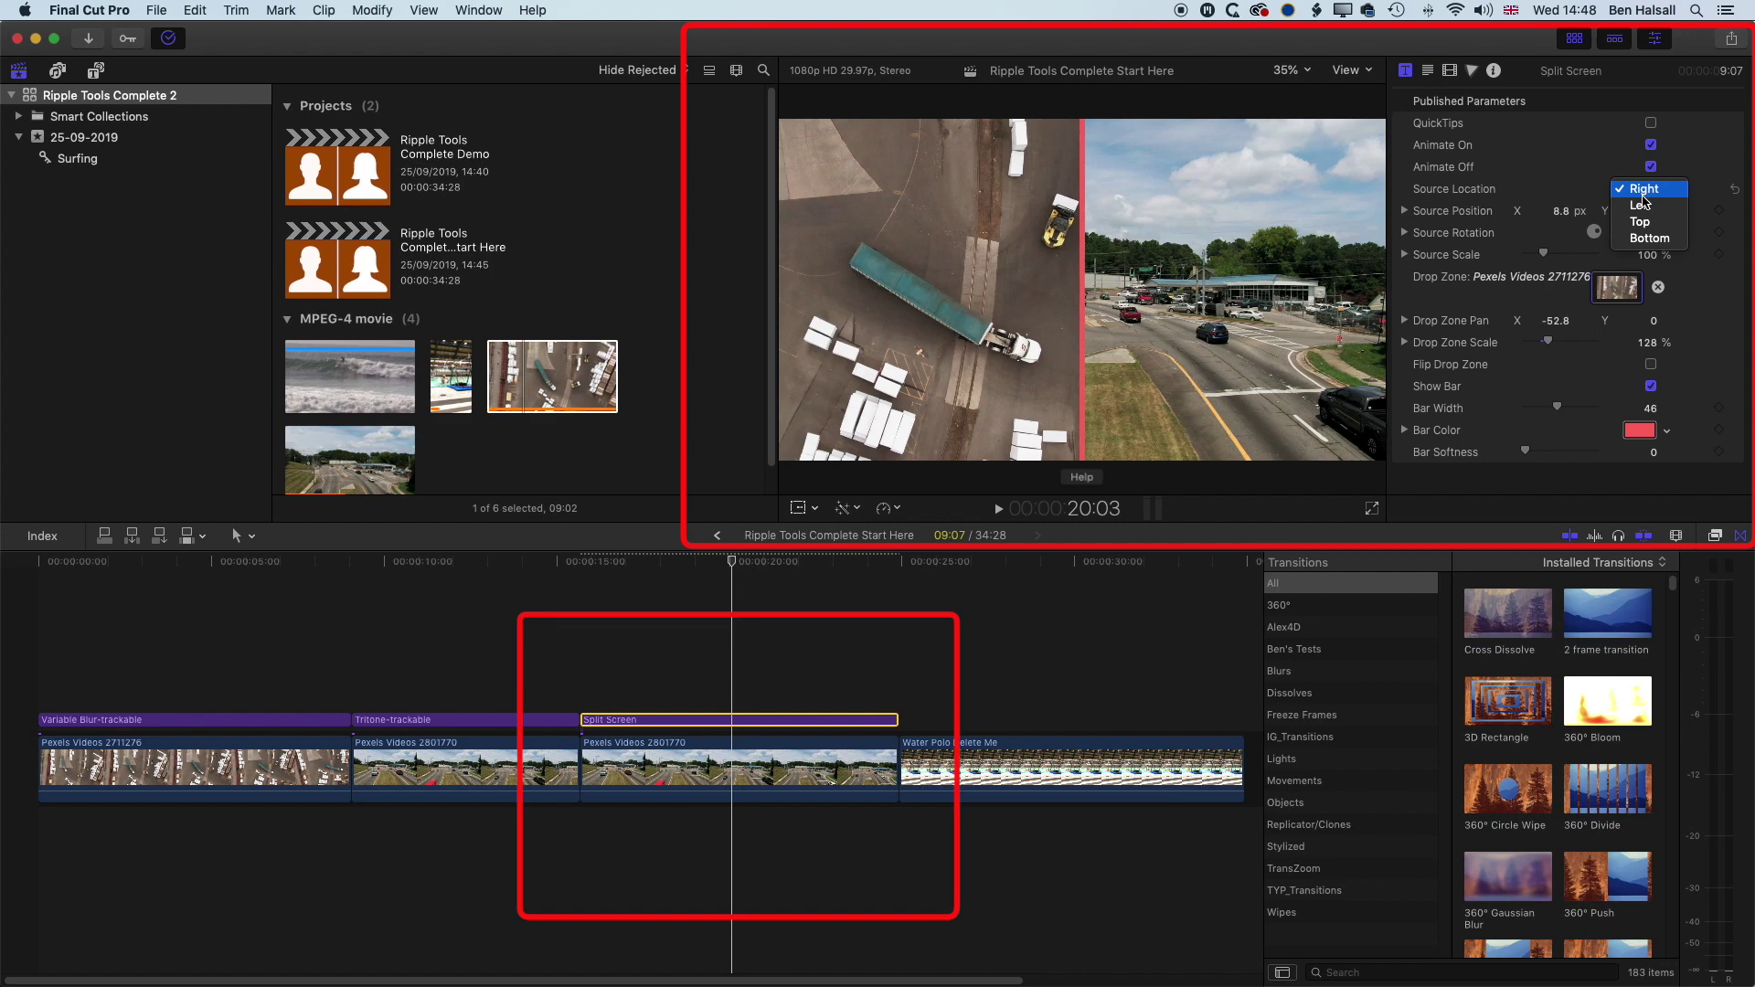
left_click(1643, 205)
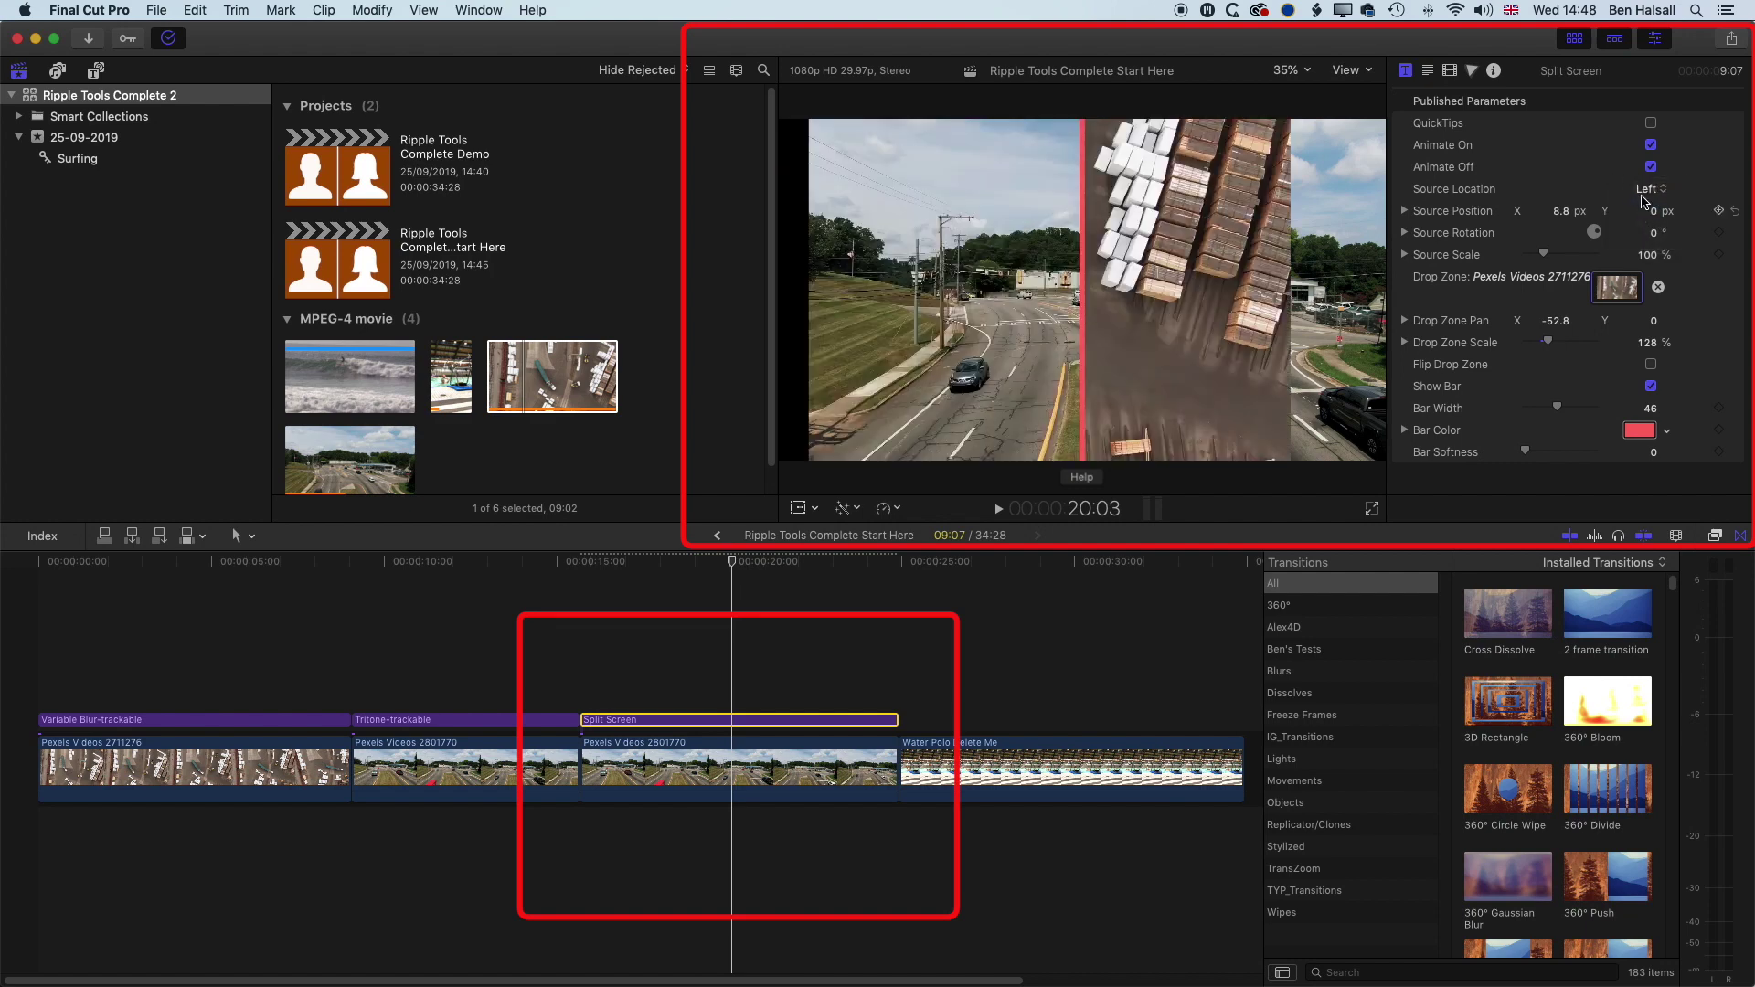
left_click(1649, 190)
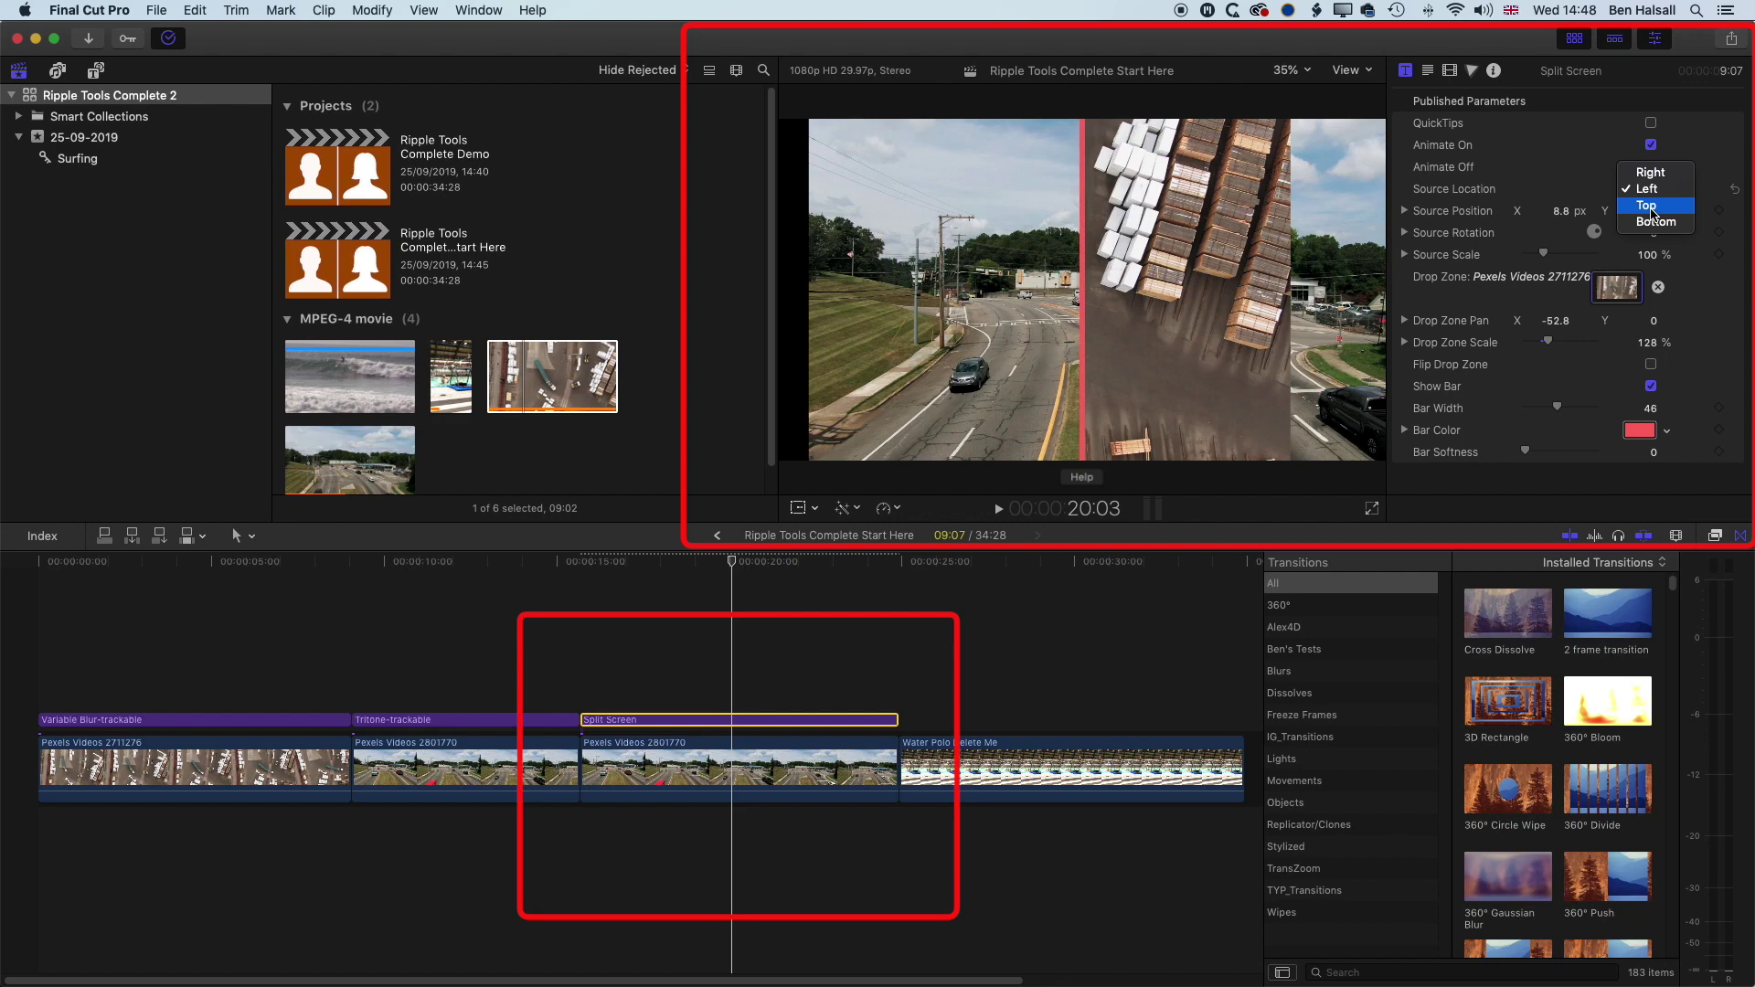
left_click(1653, 210)
left_click(1655, 190)
left_click(1657, 212)
left_click(1657, 190)
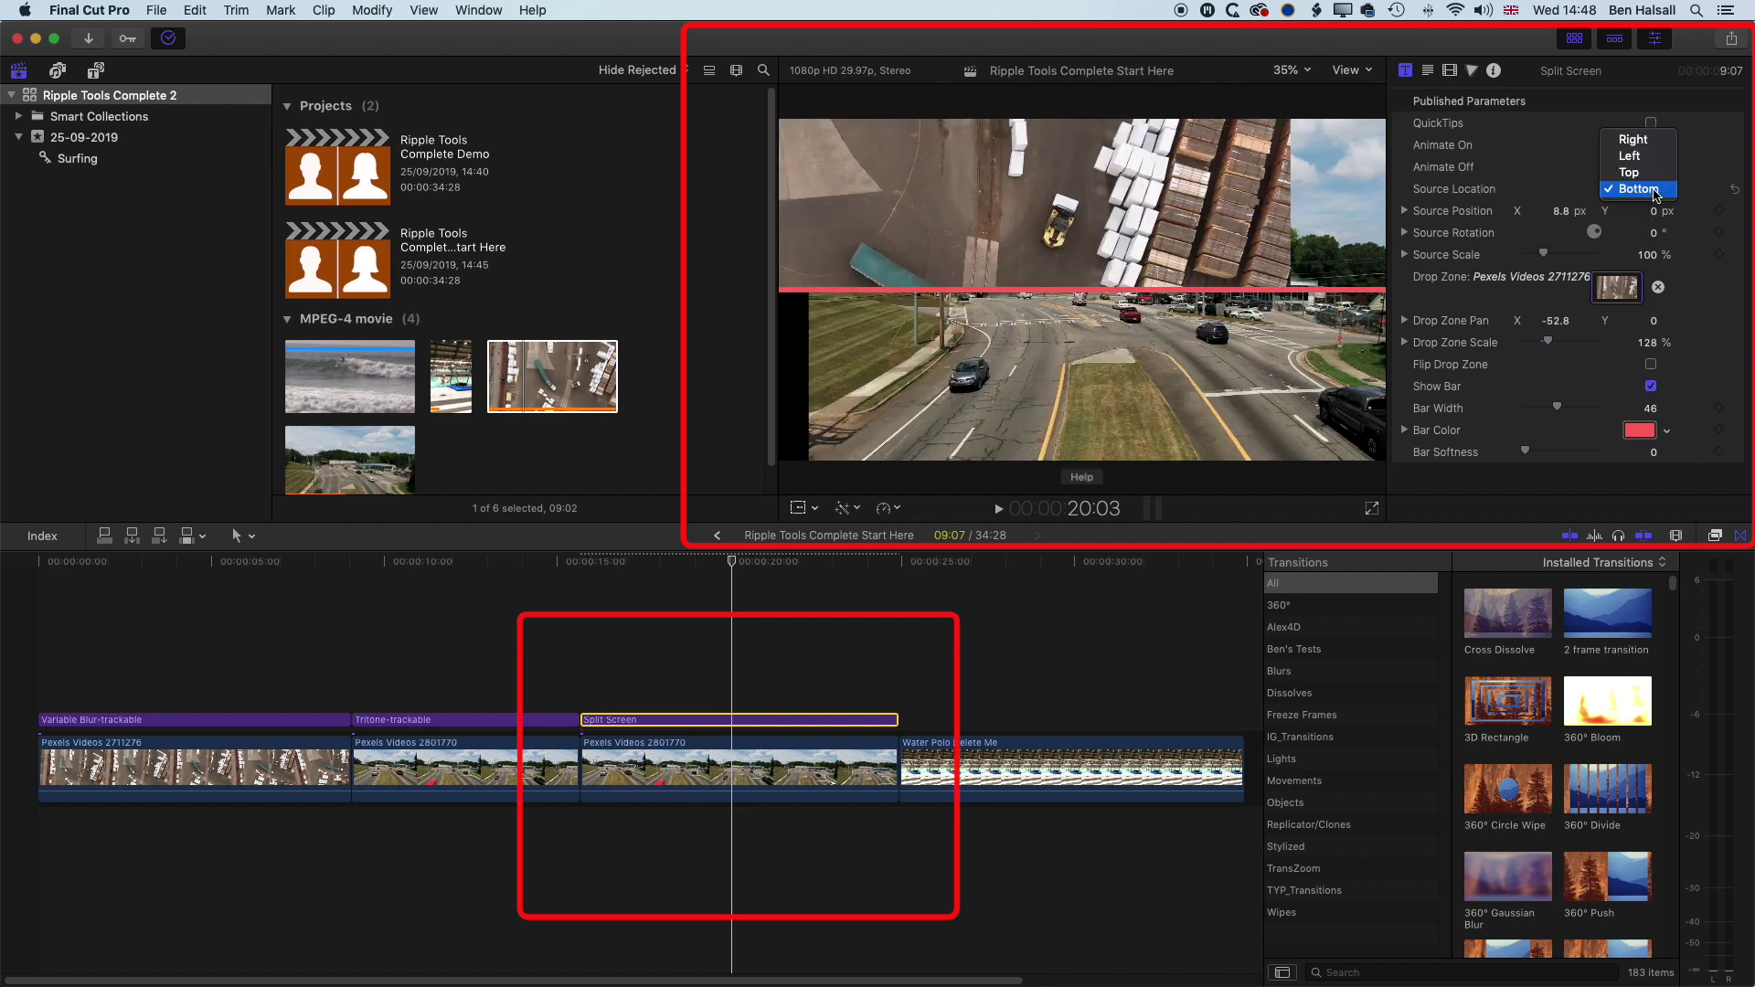
left_click(1645, 141)
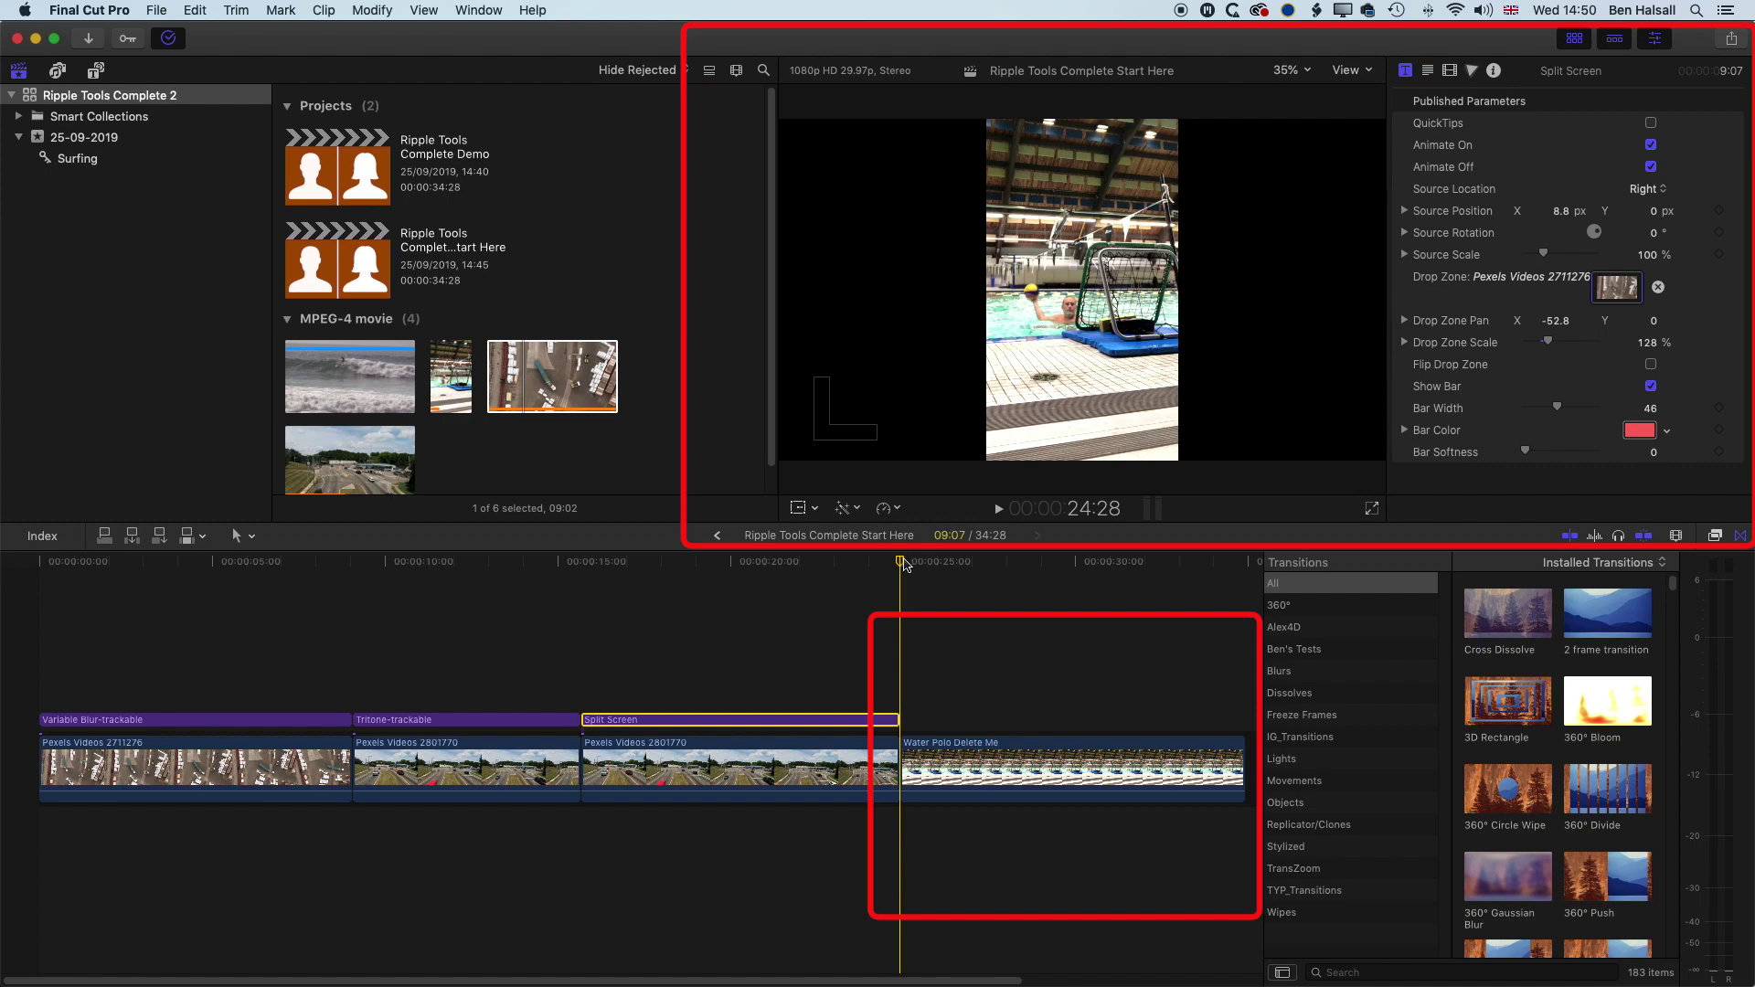
Add the Vertical Video title from the Helpers group above the Water Polo Delete Me clip, starting at 24:28
left_click(98, 71)
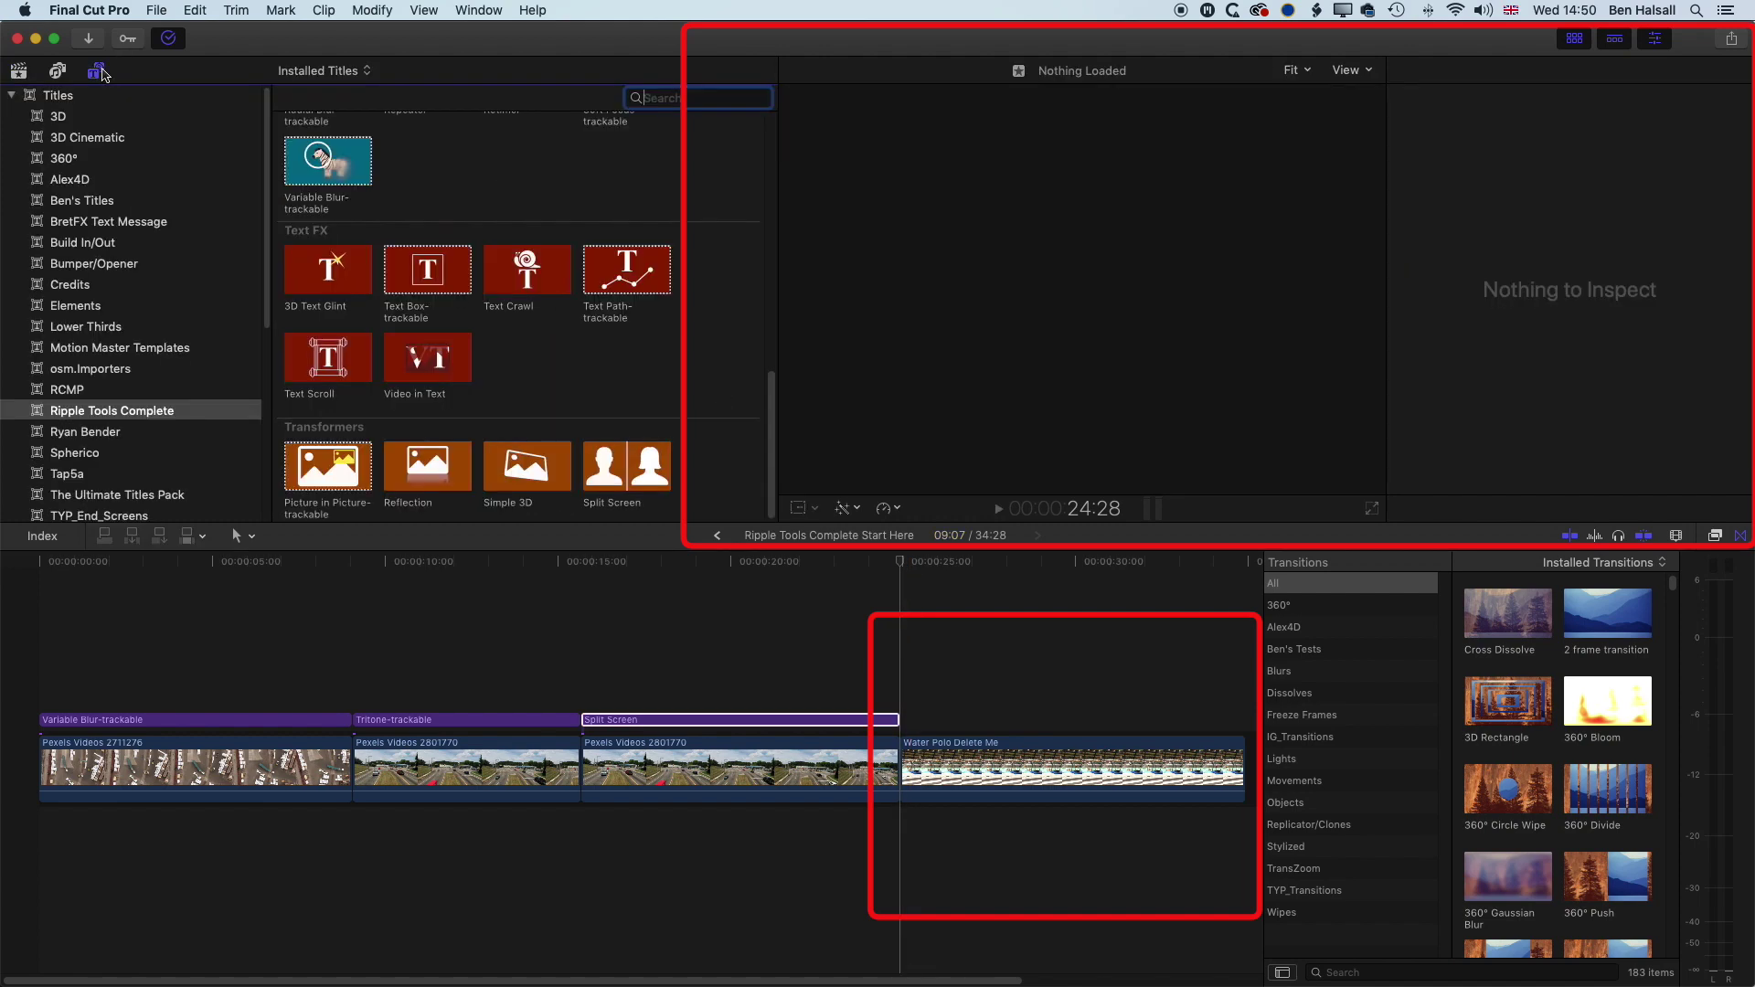
scroll(505, 390, "up", 10)
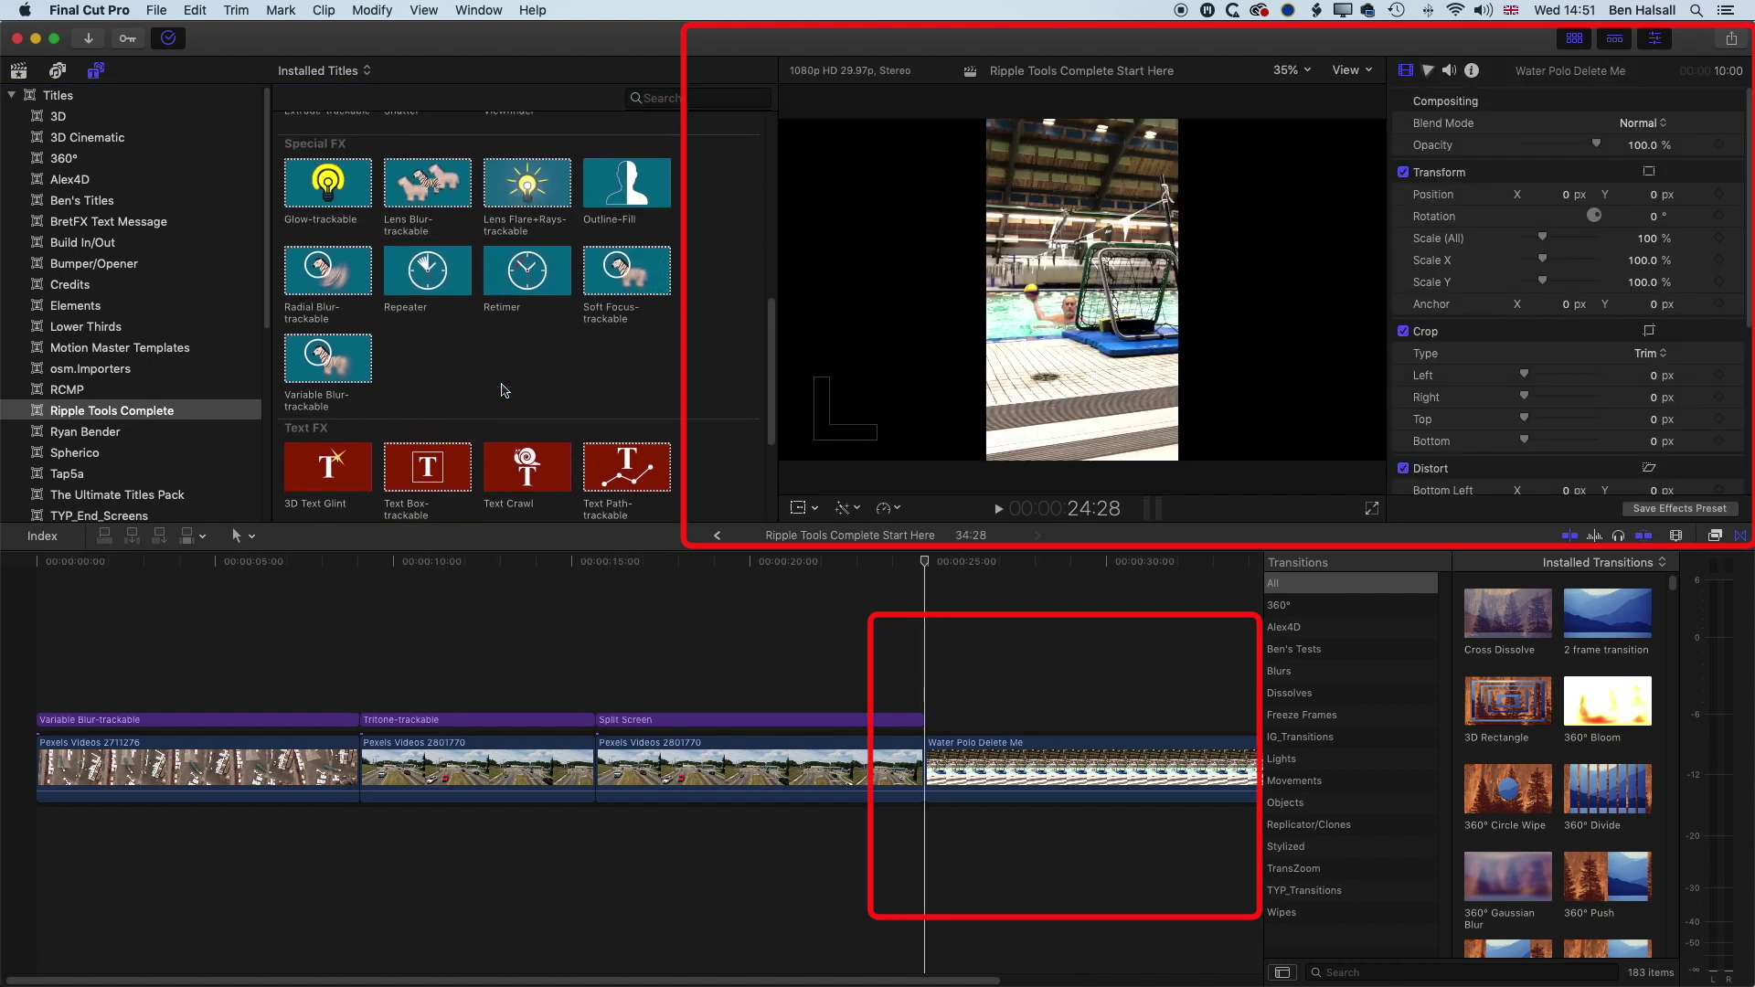
scroll(504, 390, "up", 8)
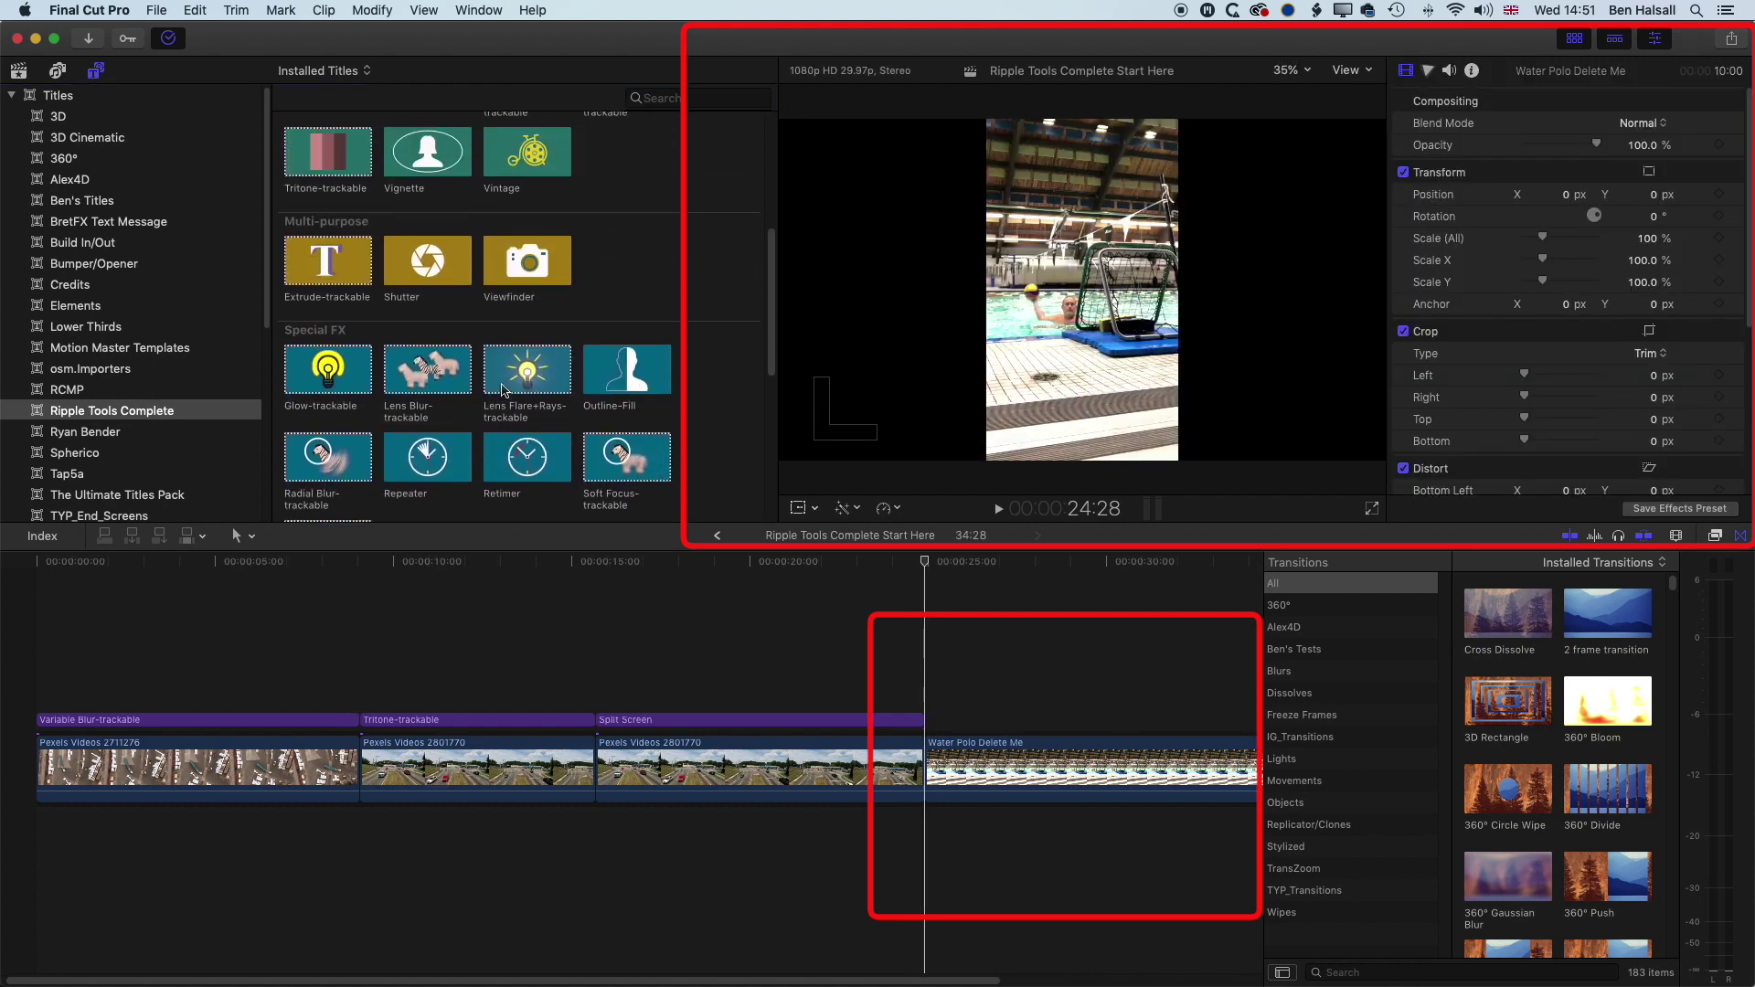
scroll(505, 390, "up", 3)
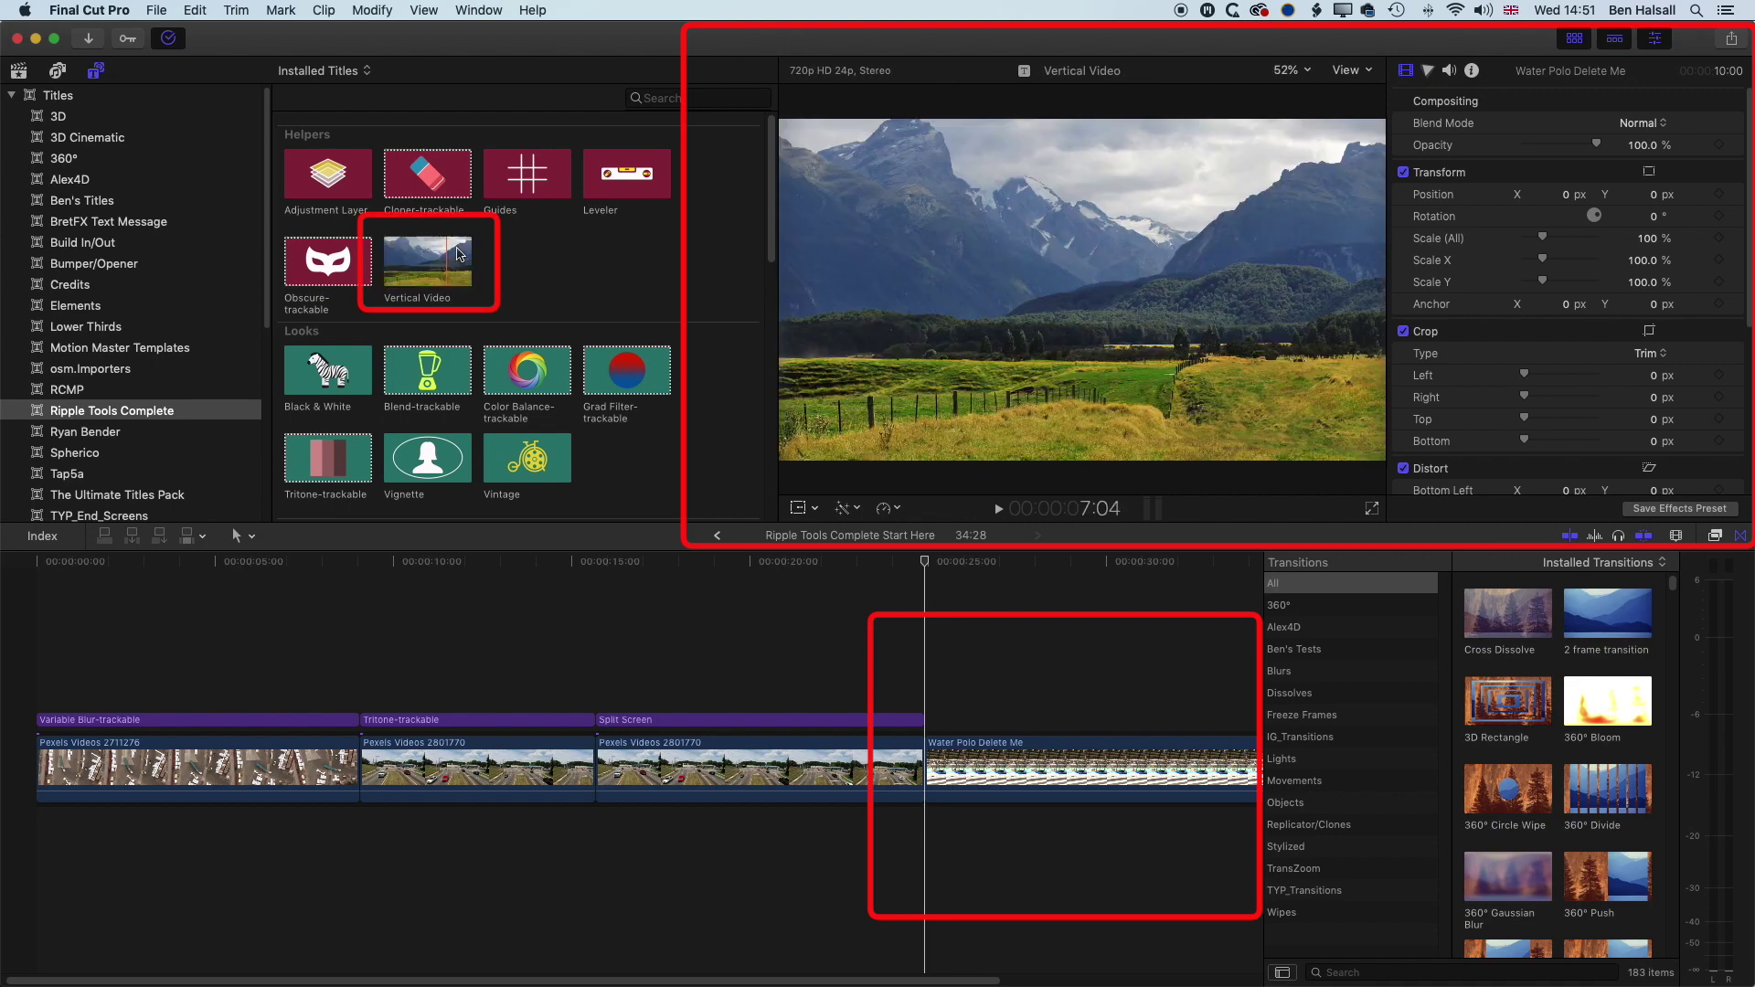
left_click_drag(425, 268, 932, 722)
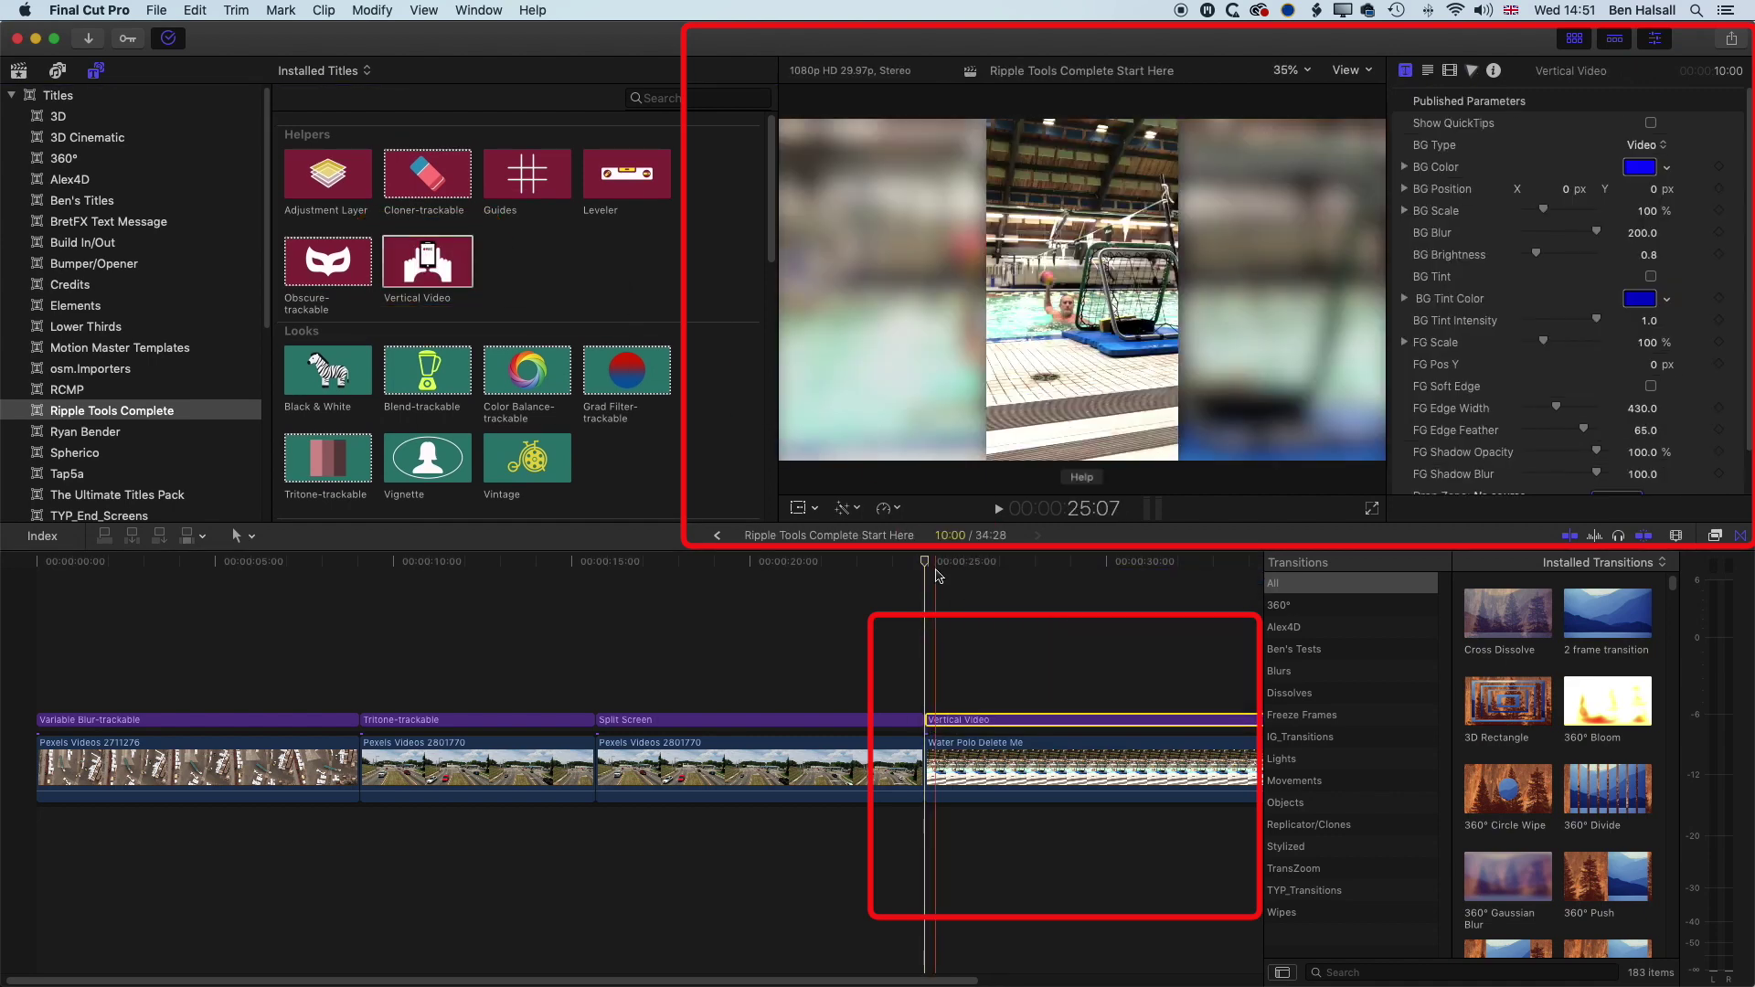
At 27:07, test the Vertical Video title's BG Tint on and off, and set its FG Scale to 169%
scroll(857, 565, "right", 3)
left_click_drag(857, 564, 937, 564)
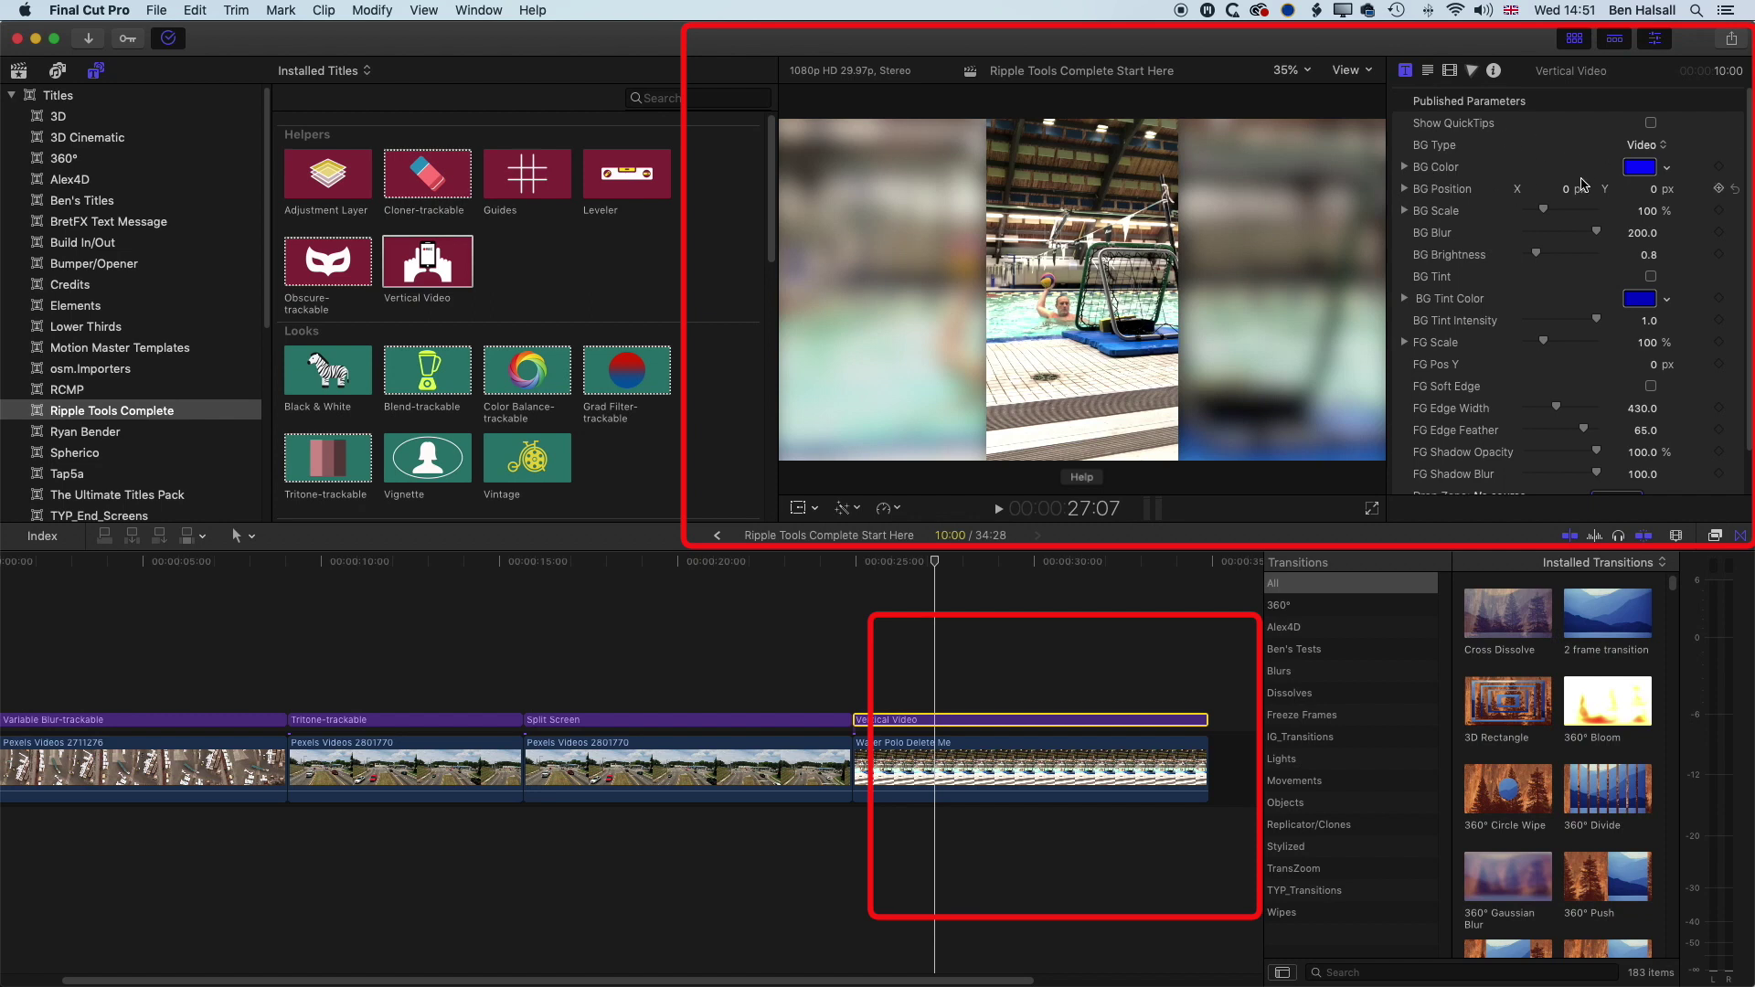
left_click(1652, 276)
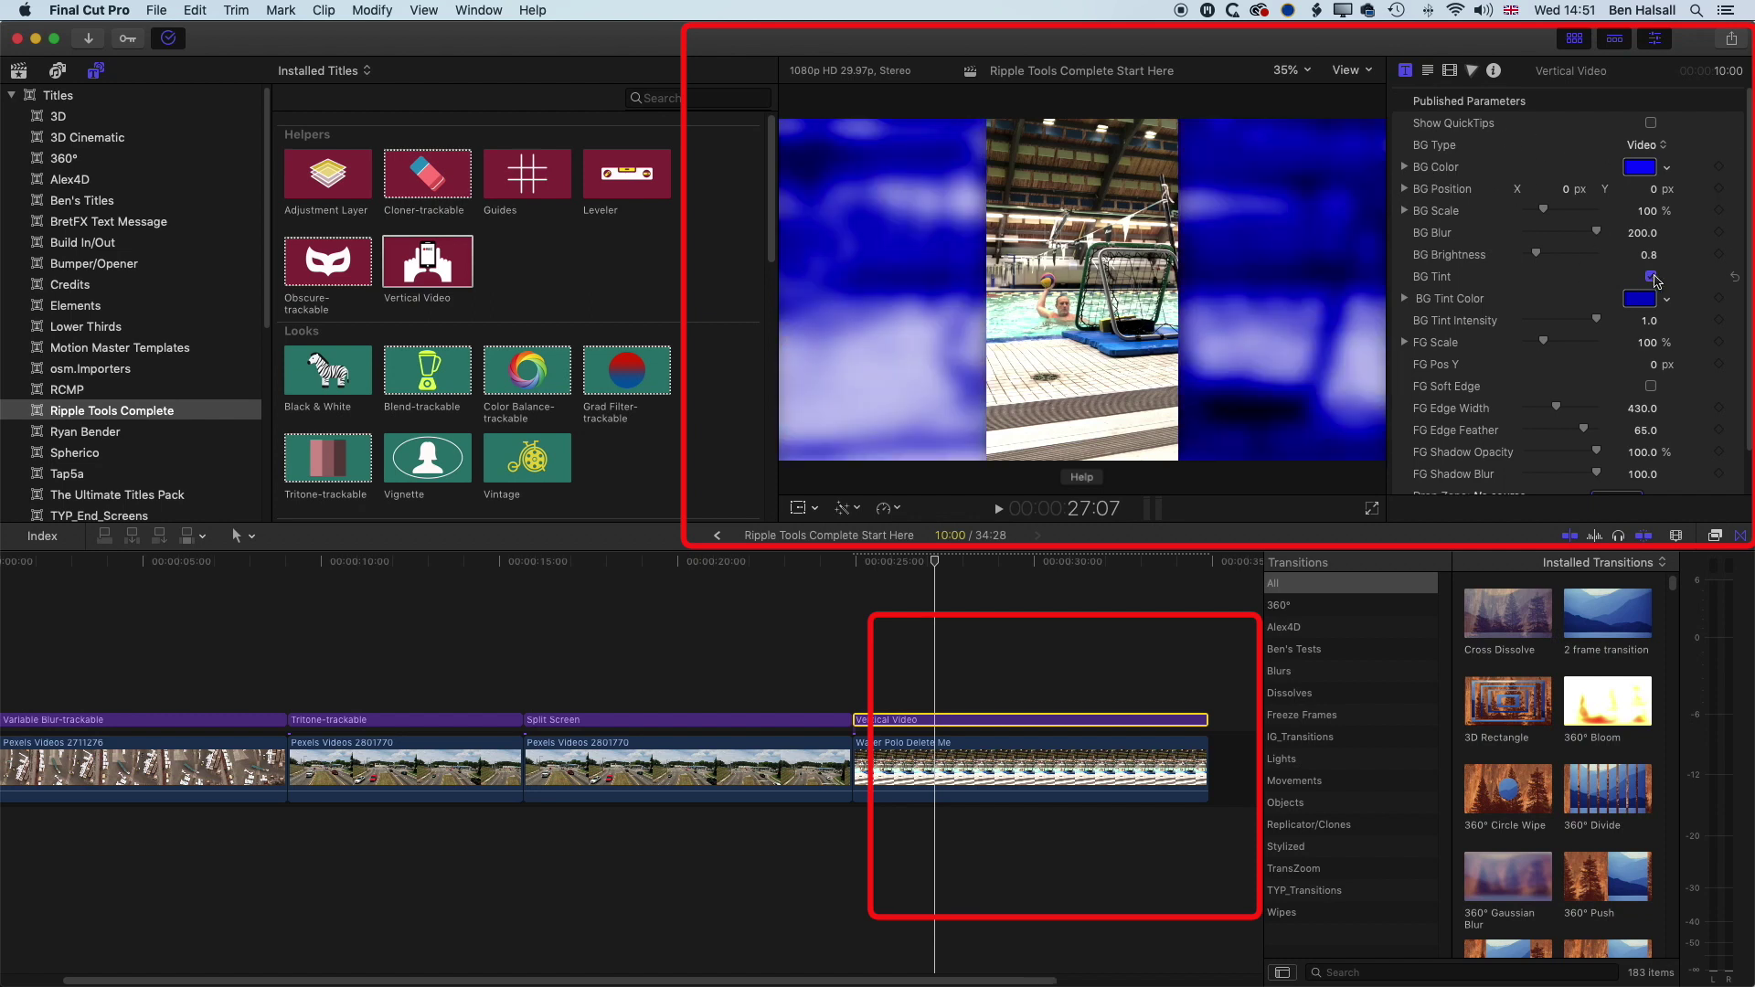
left_click(1652, 276)
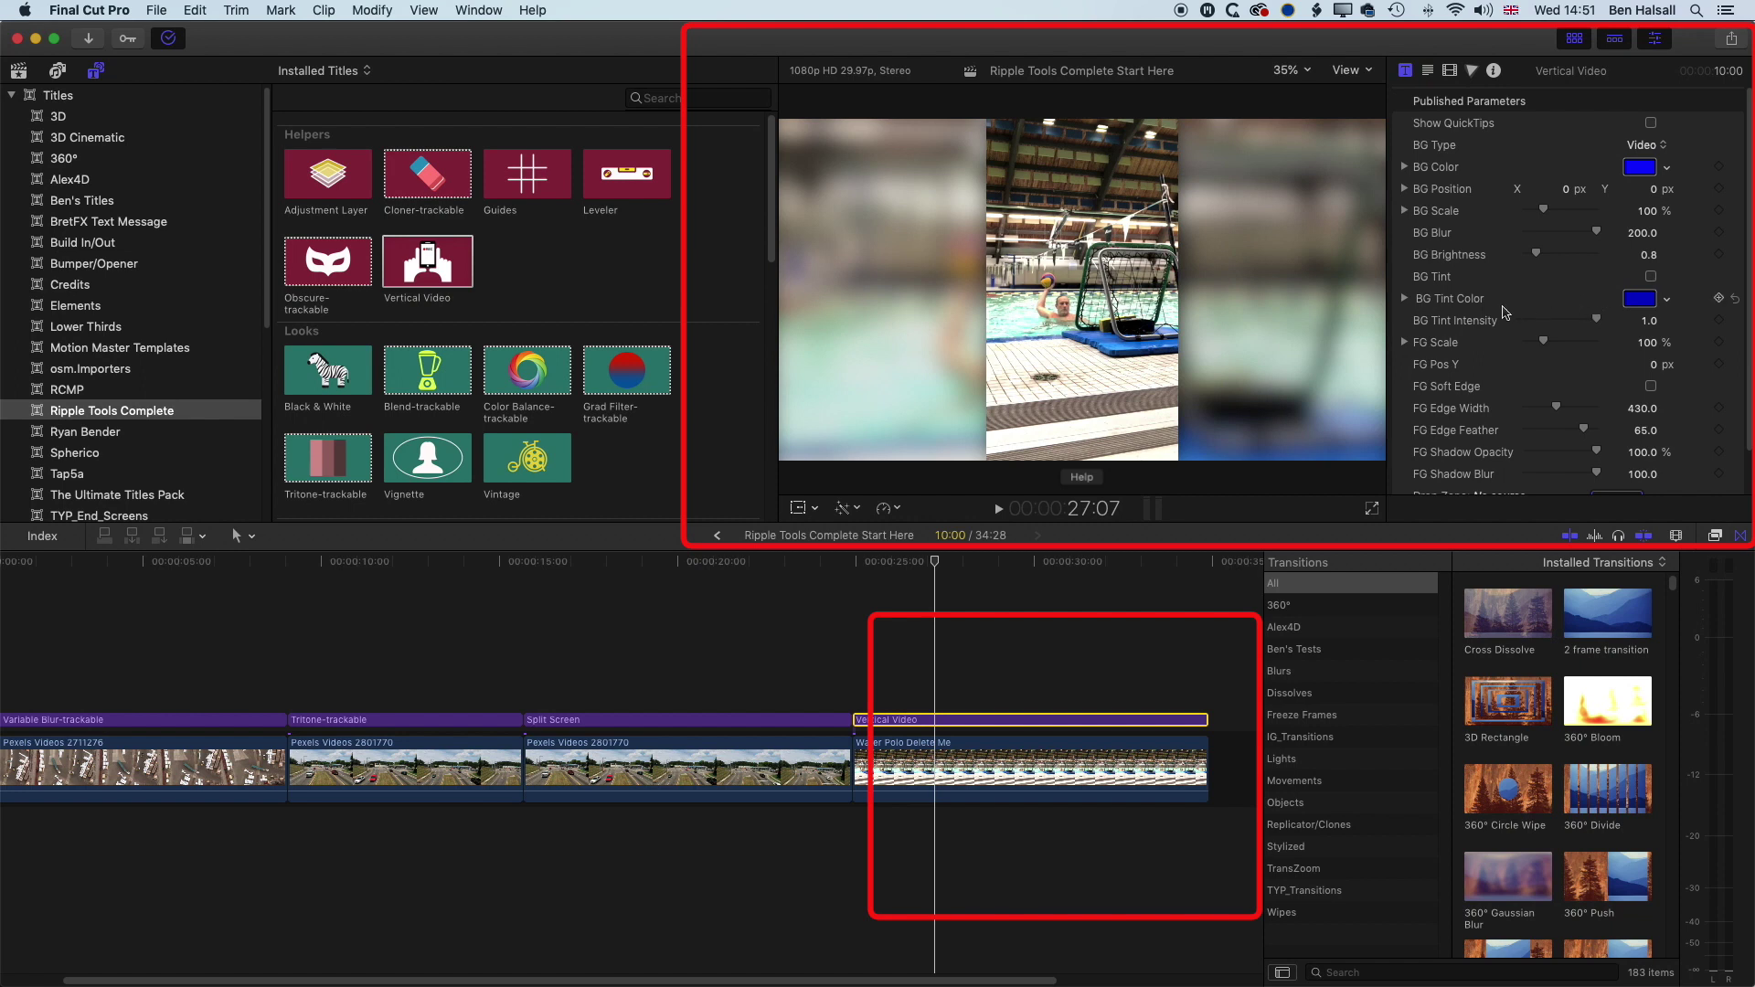
left_click_drag(1545, 343, 1559, 346)
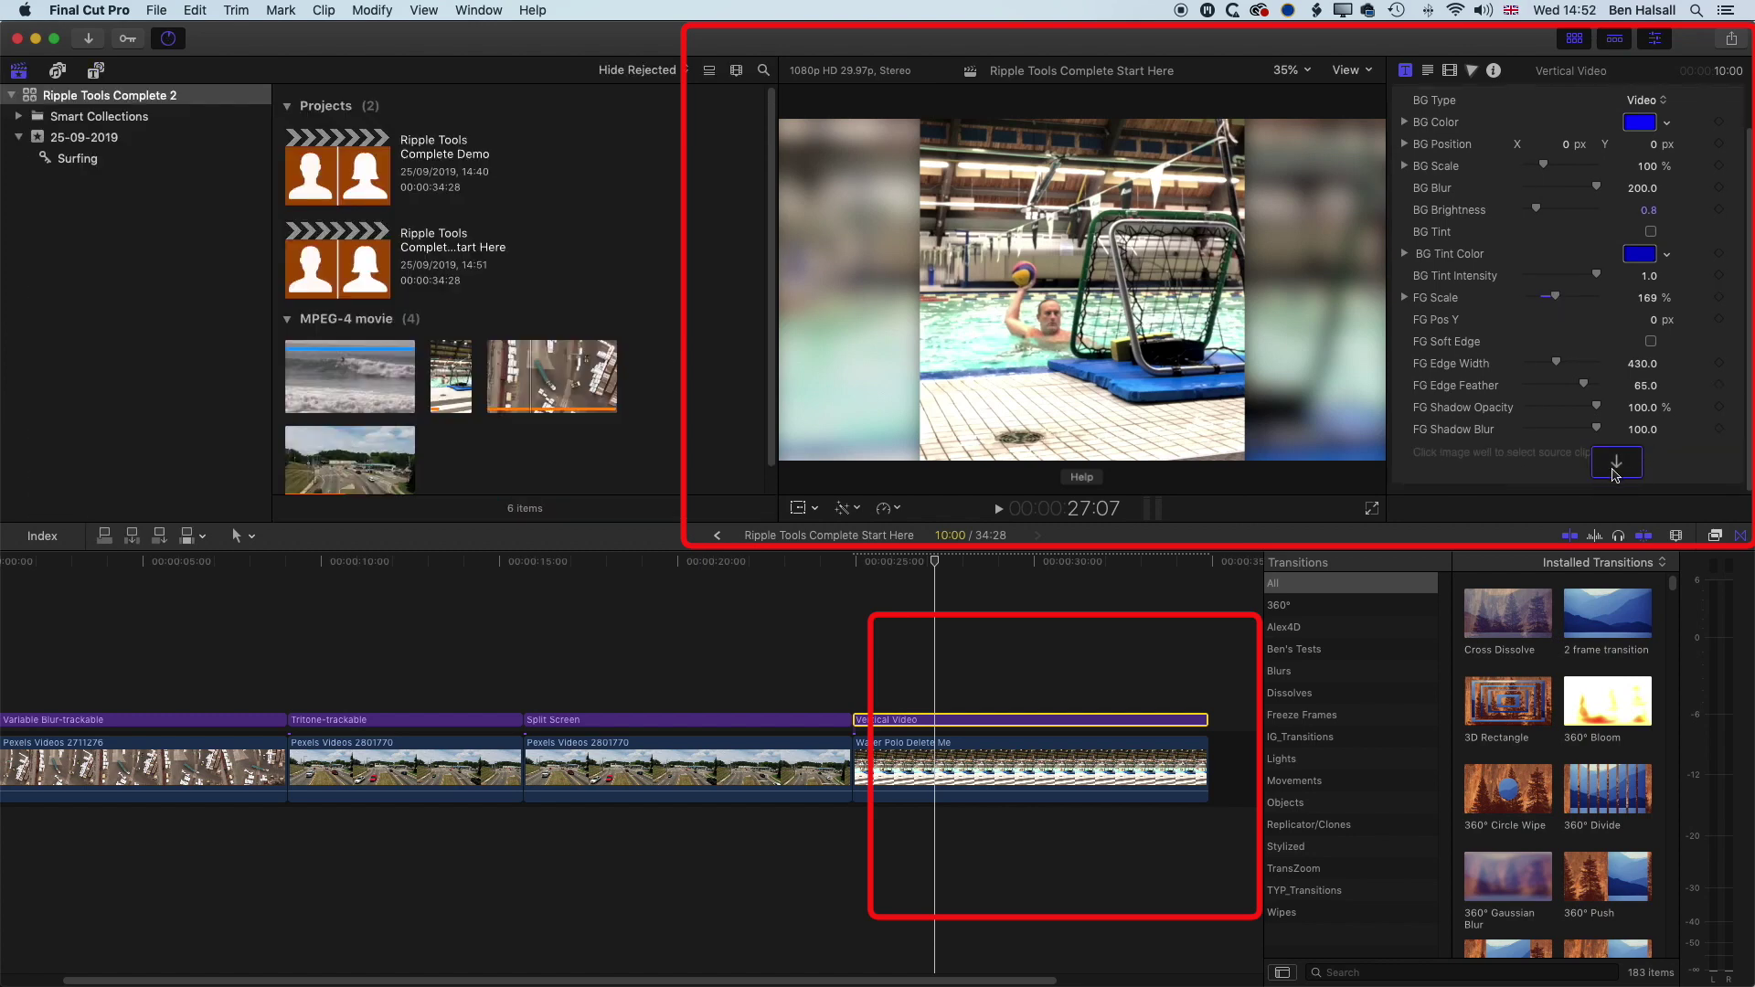
Switch the Vertical Video title's BG Type to Color and change its BG Color to dark red
scroll(1586, 307, "up", 1)
scroll(1587, 307, "up", 1)
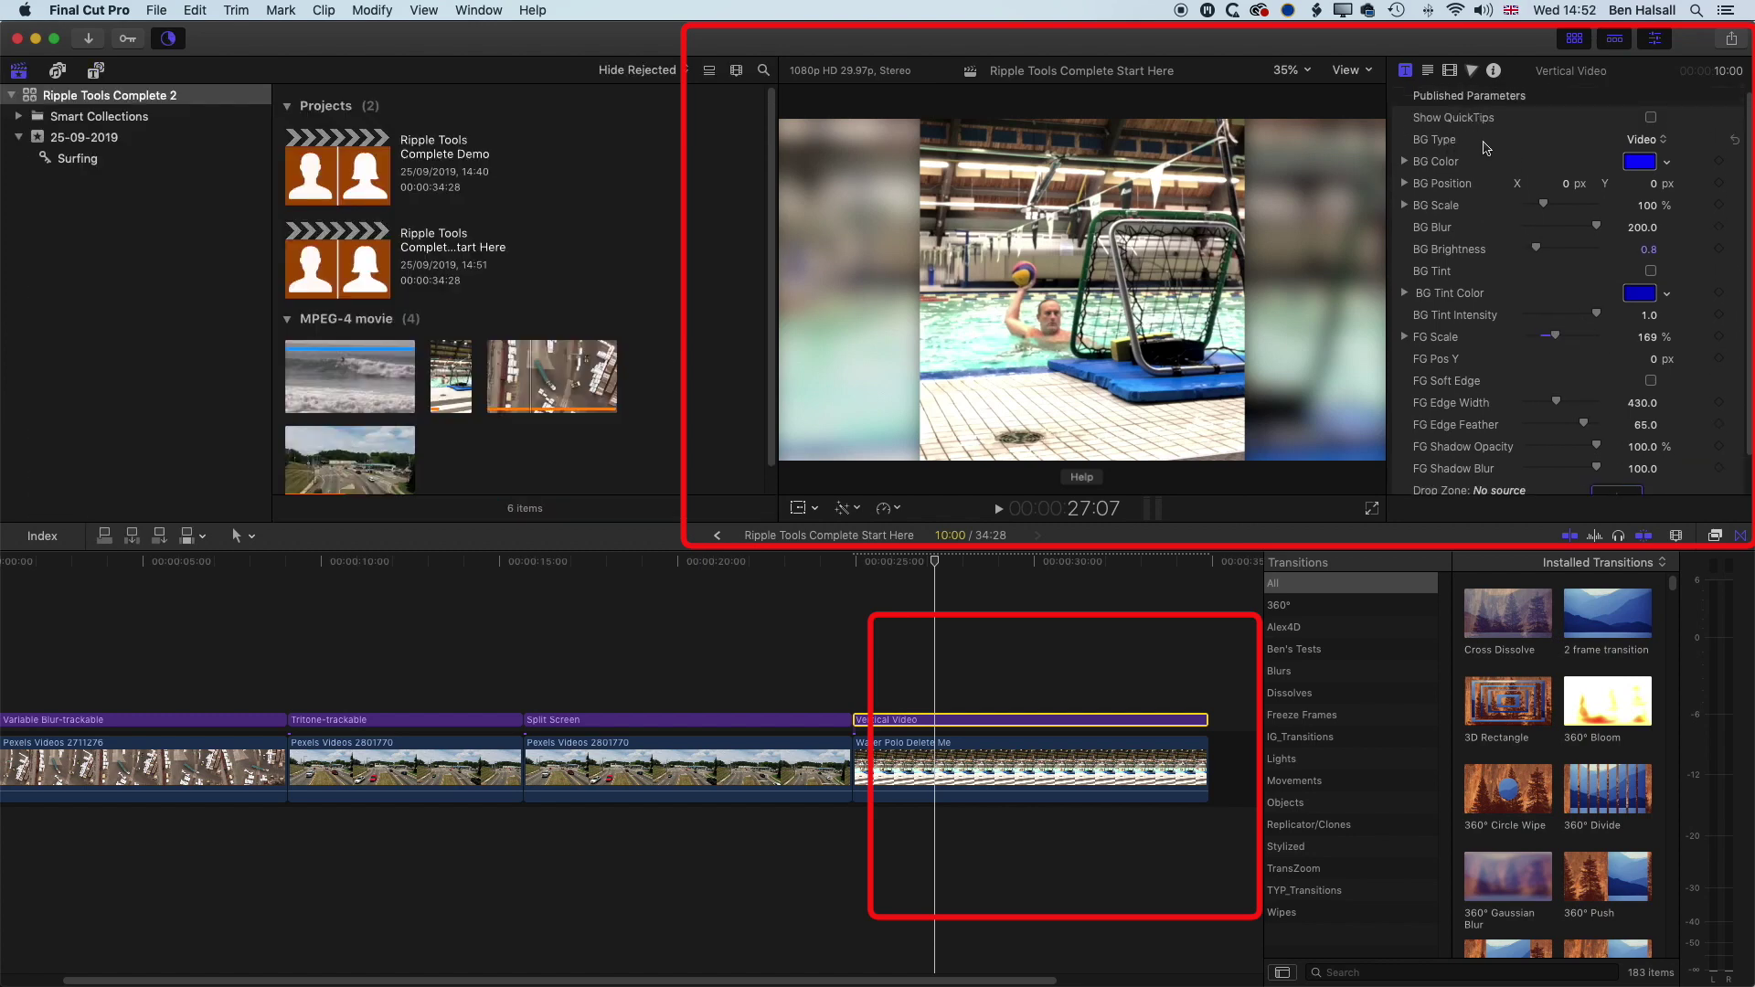
left_click(1643, 140)
left_click(1650, 157)
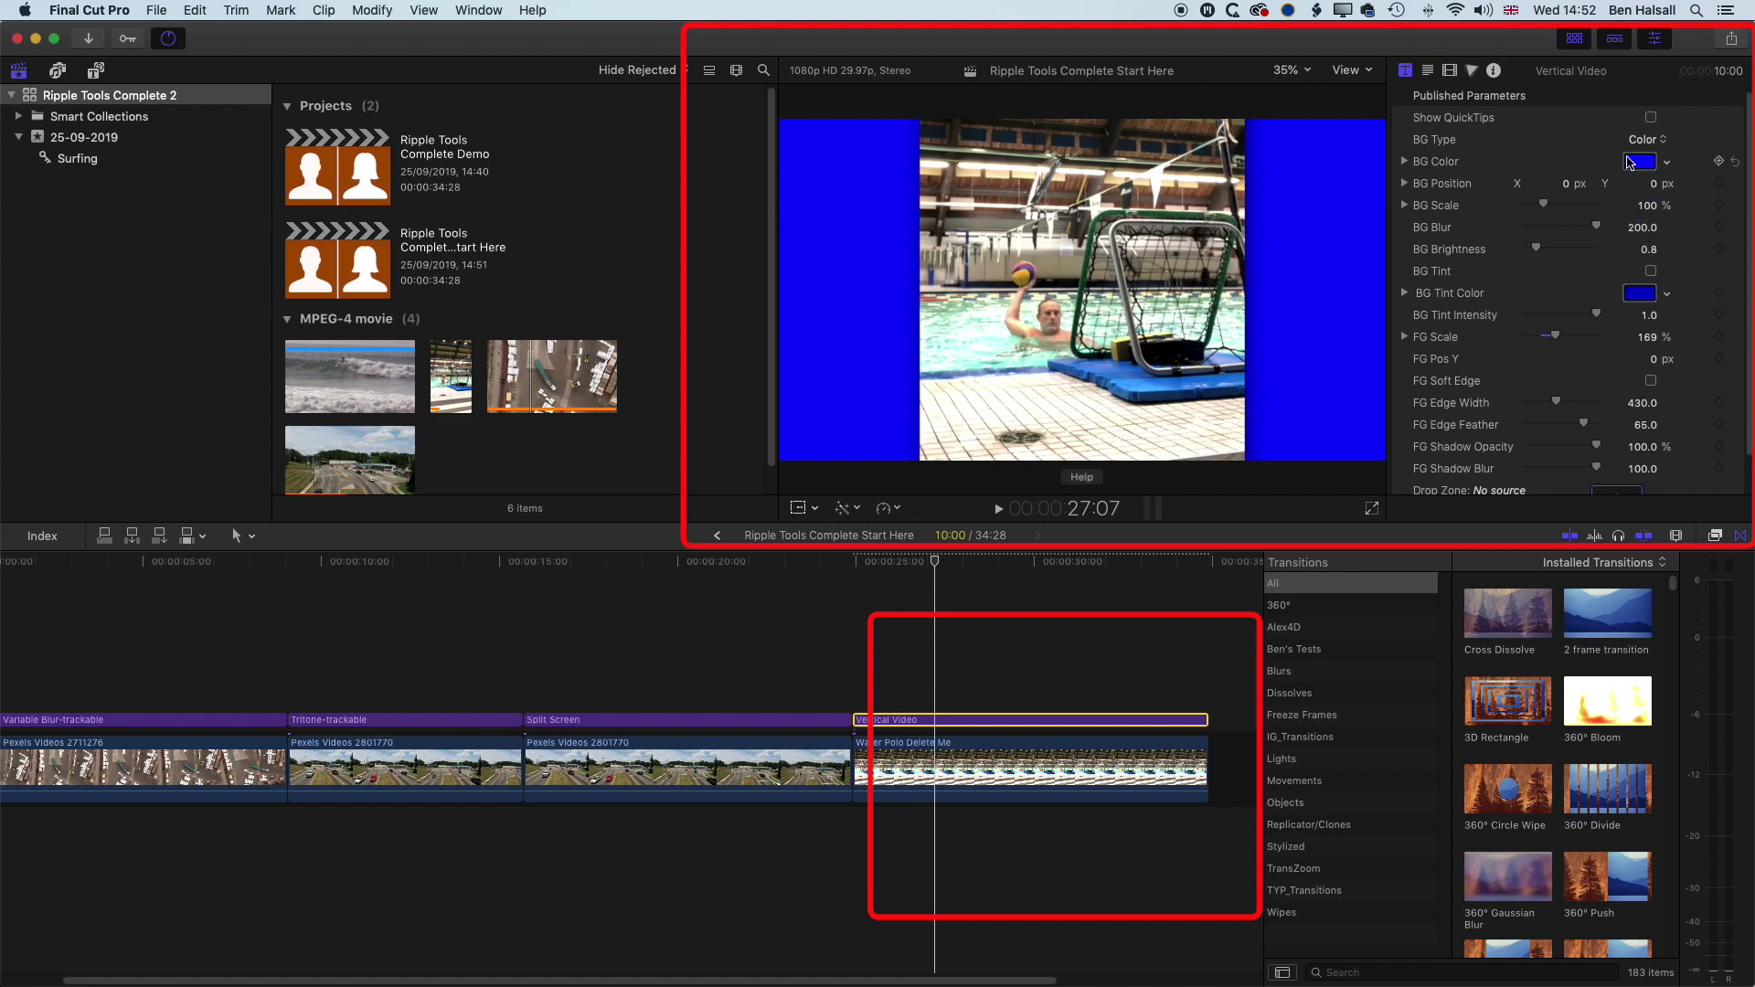
left_click(1667, 166)
left_click_drag(1670, 182, 1643, 199)
key("Escape")
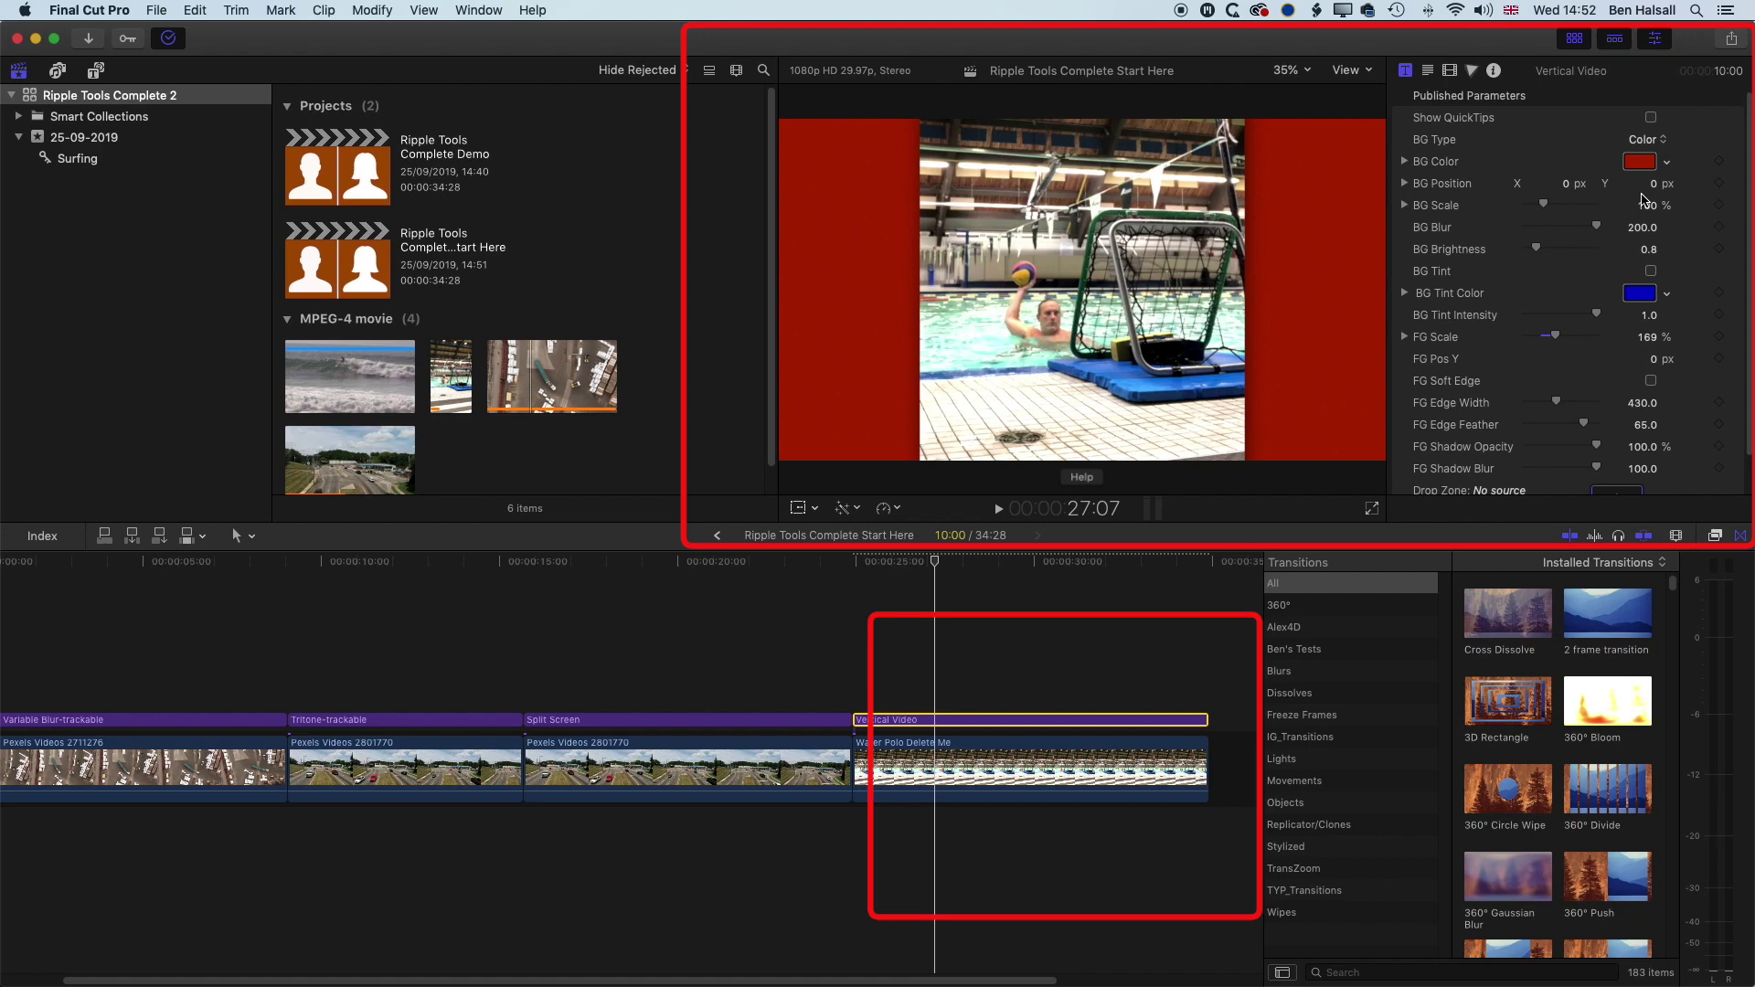
Switch the title's BG Type to Drop Zone and apply the Pexels Videos 2711276 clip as its source
left_click(1658, 140)
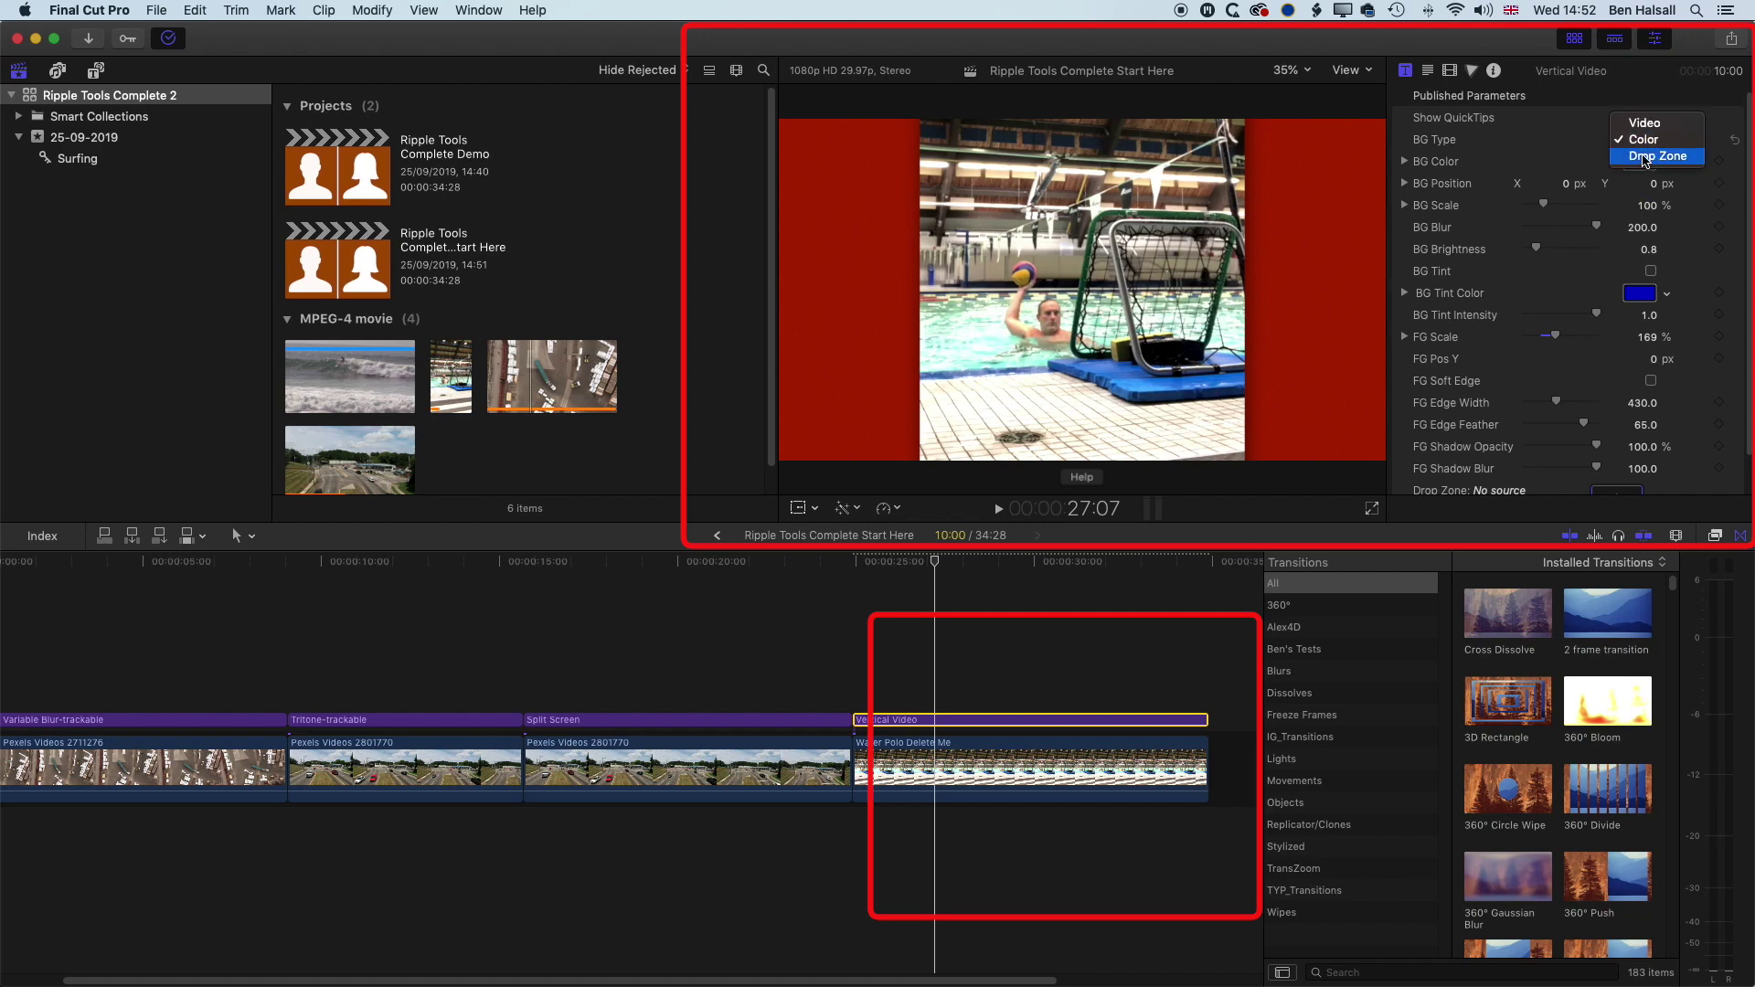
left_click(1646, 158)
scroll(1632, 411, "down", 2)
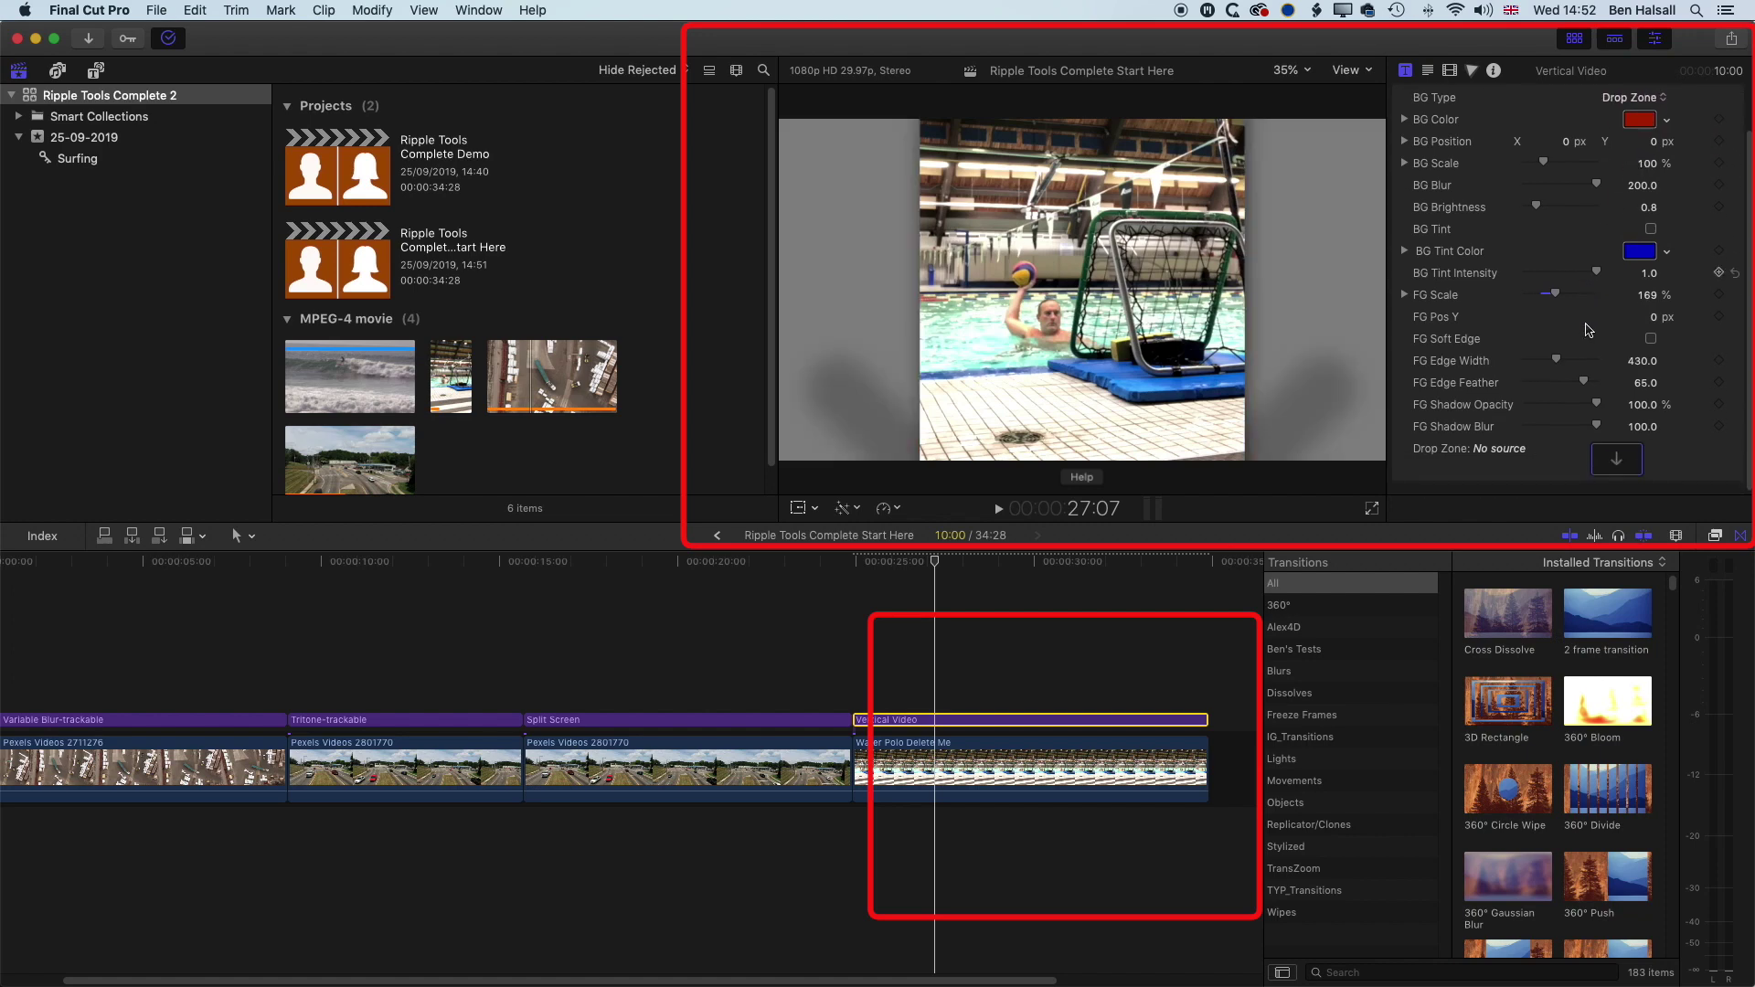
left_click(1617, 463)
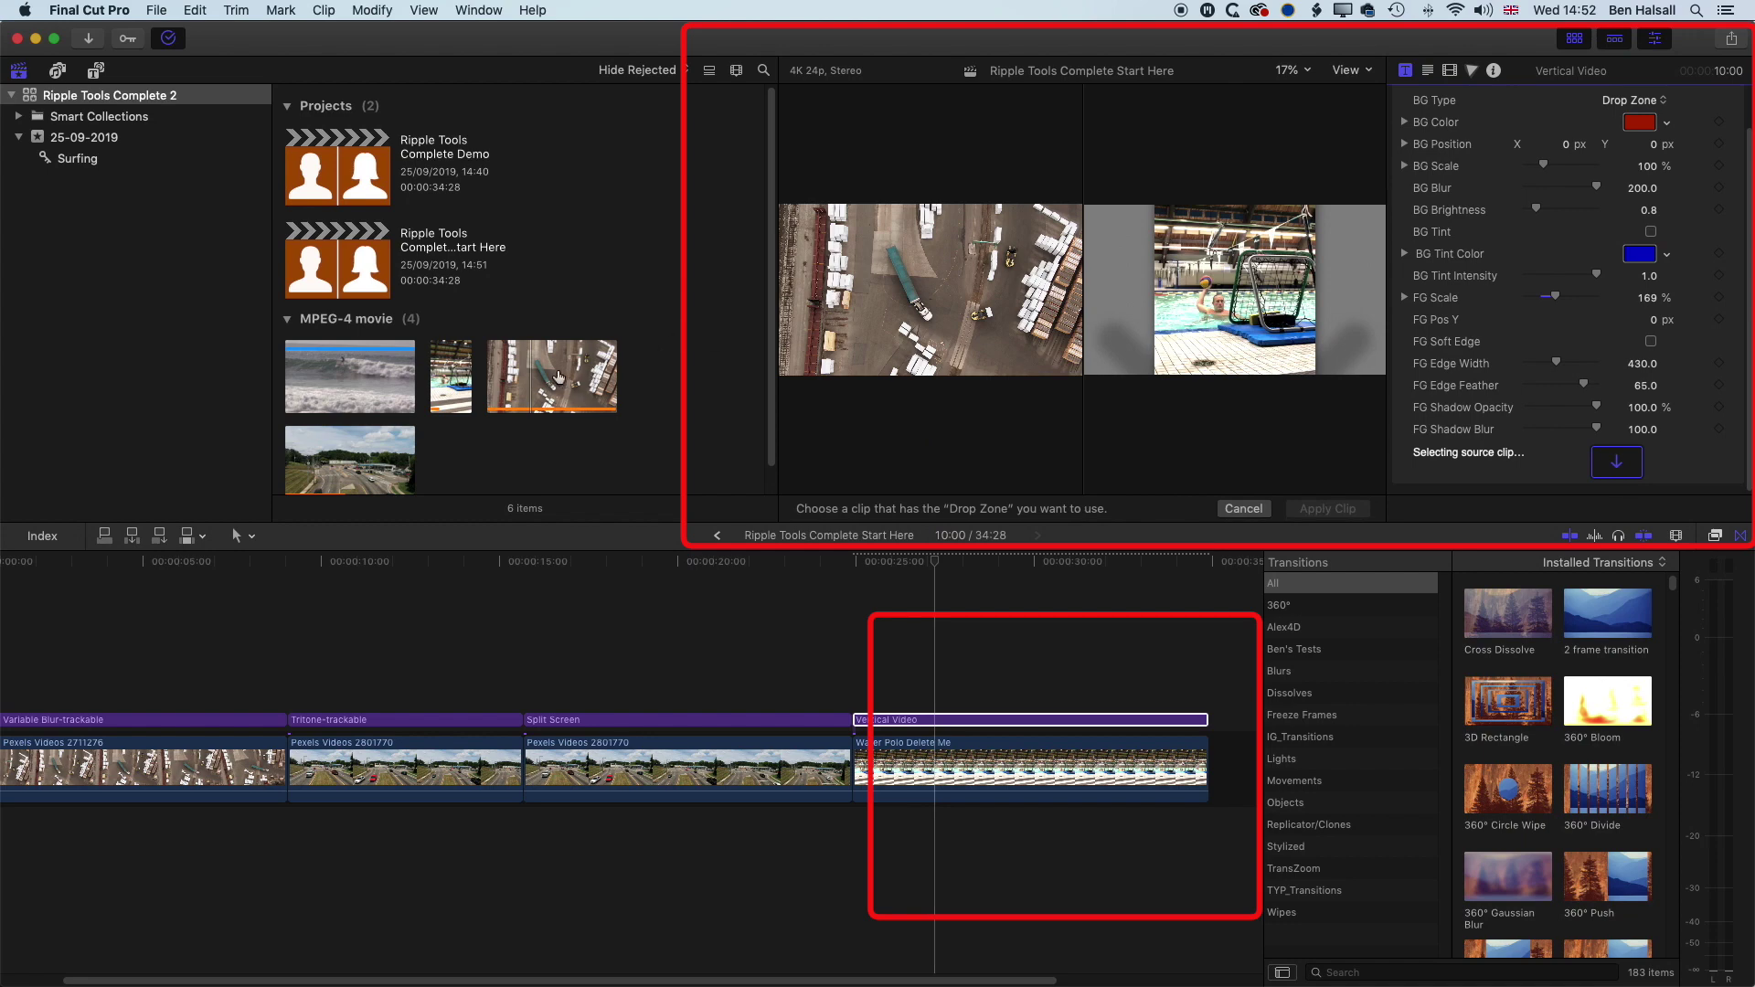
left_click(521, 375)
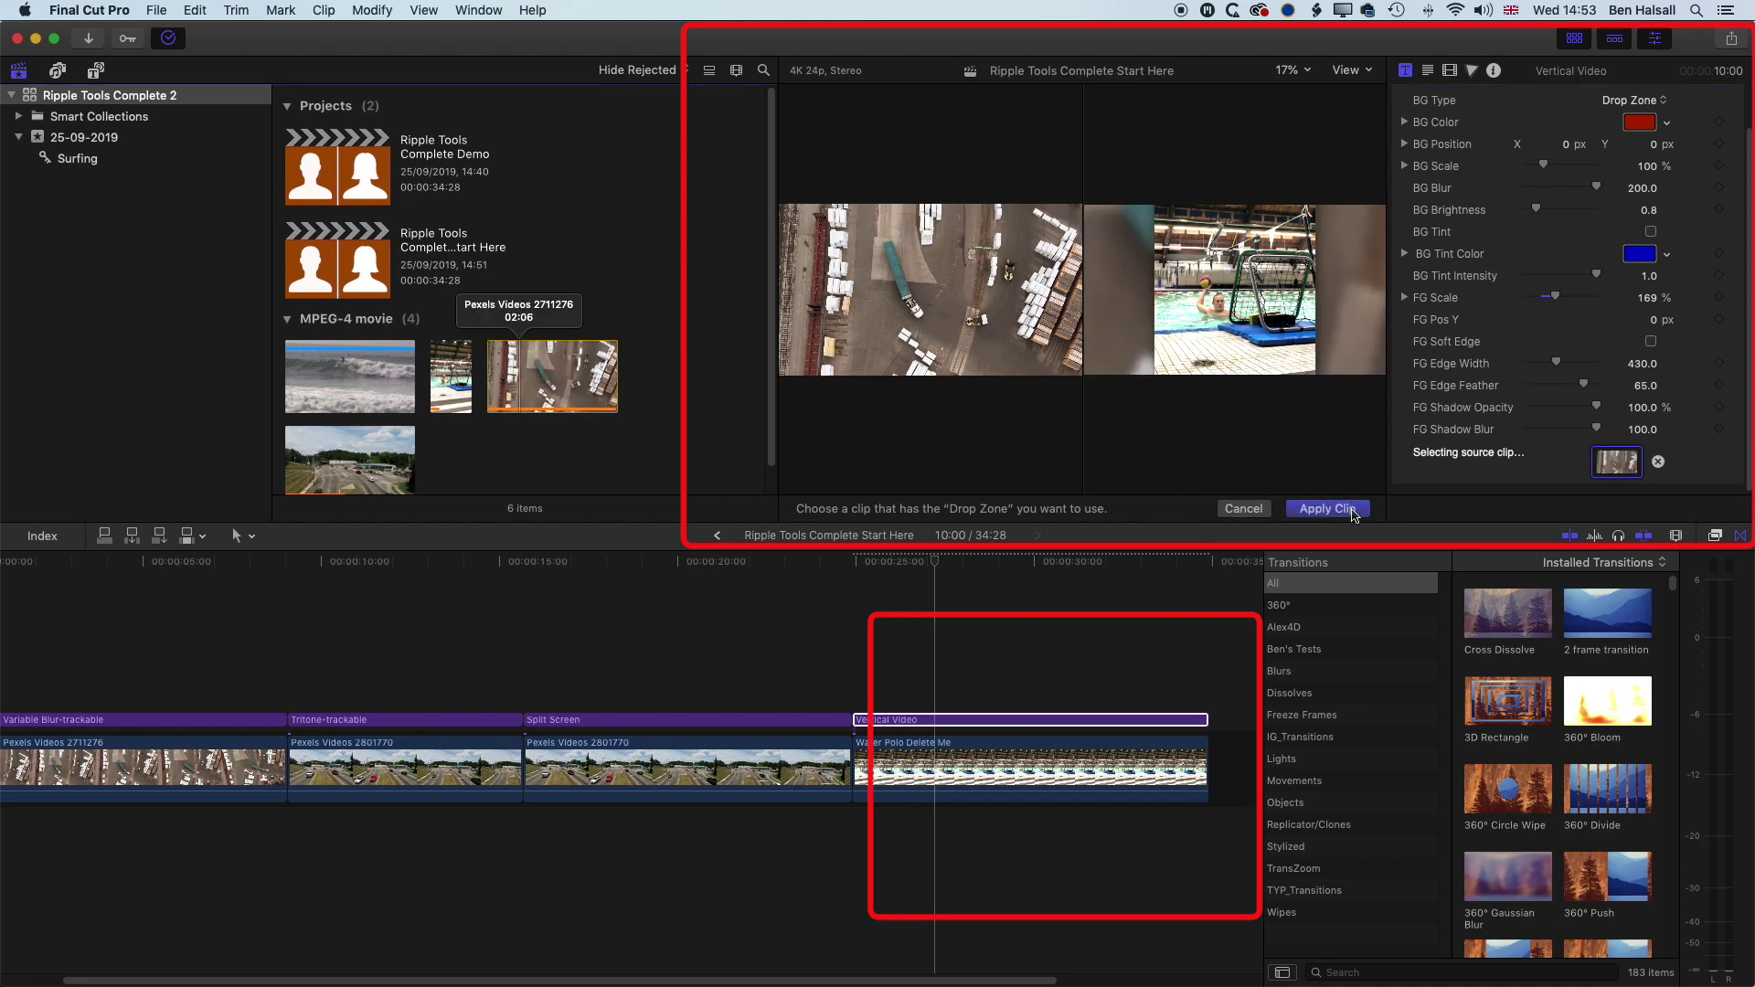
left_click(1353, 509)
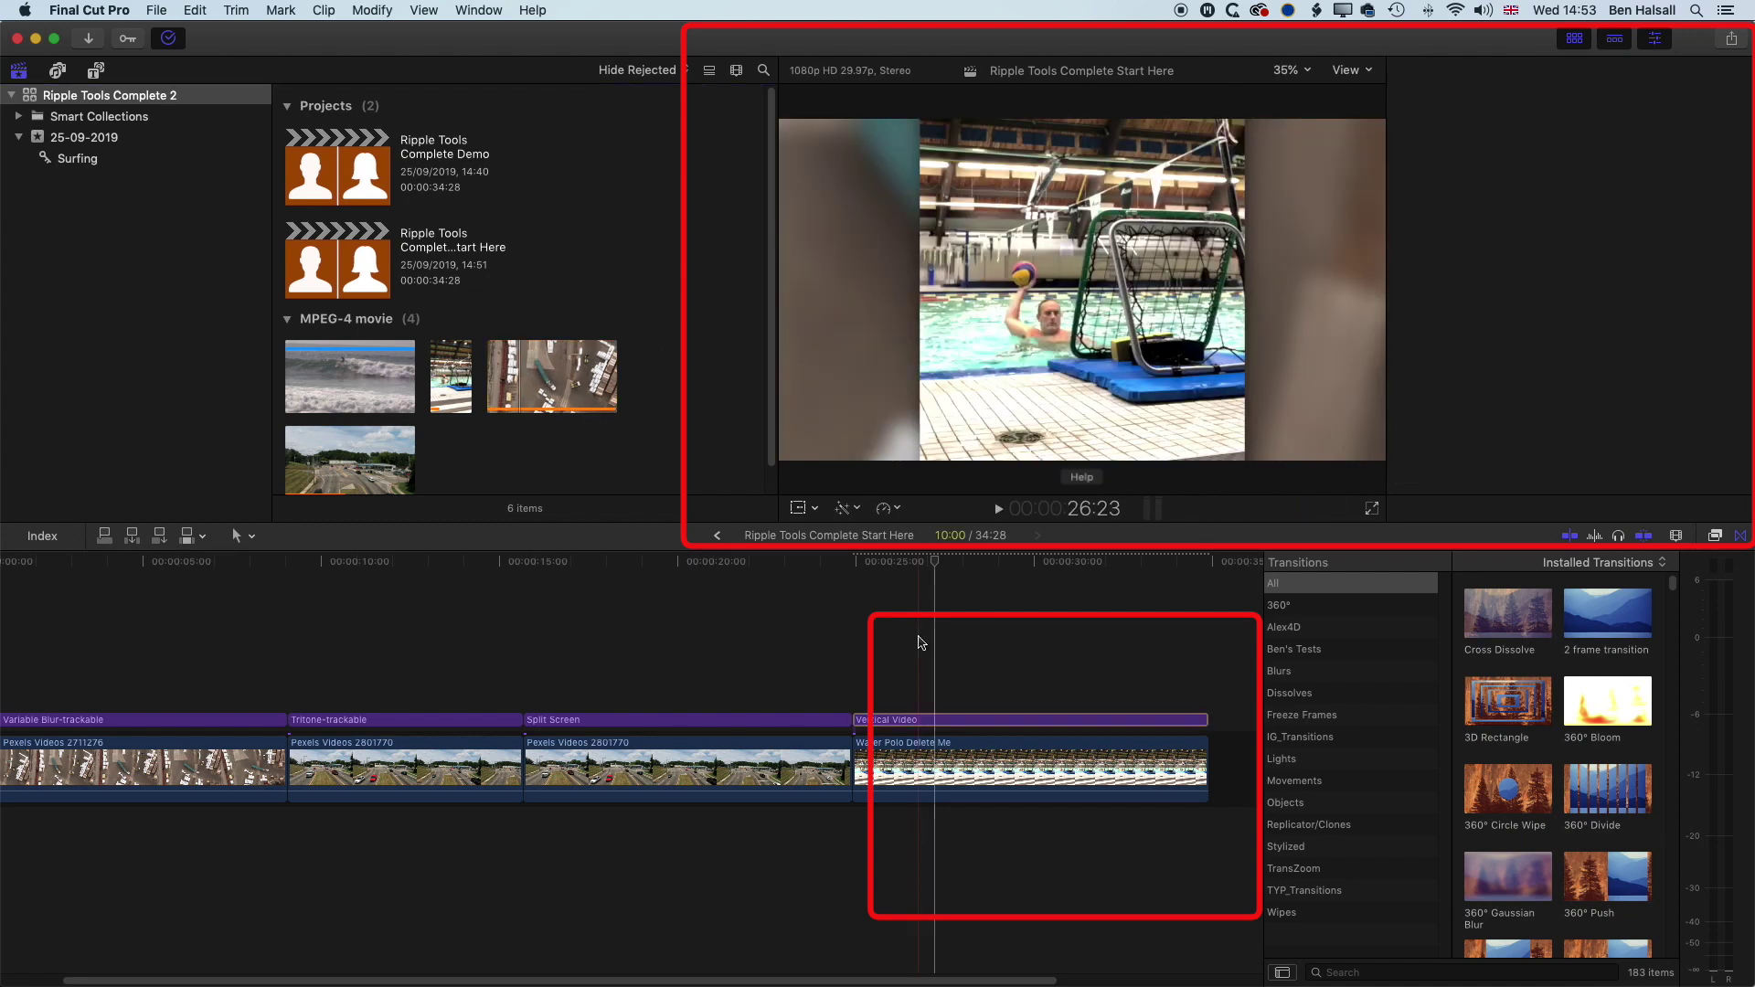
Set the Vertical Video title's BG Blur to 57 and BG Scale to 56%, and turn on BG Tint with an intensity of 0.28
left_click(919, 720)
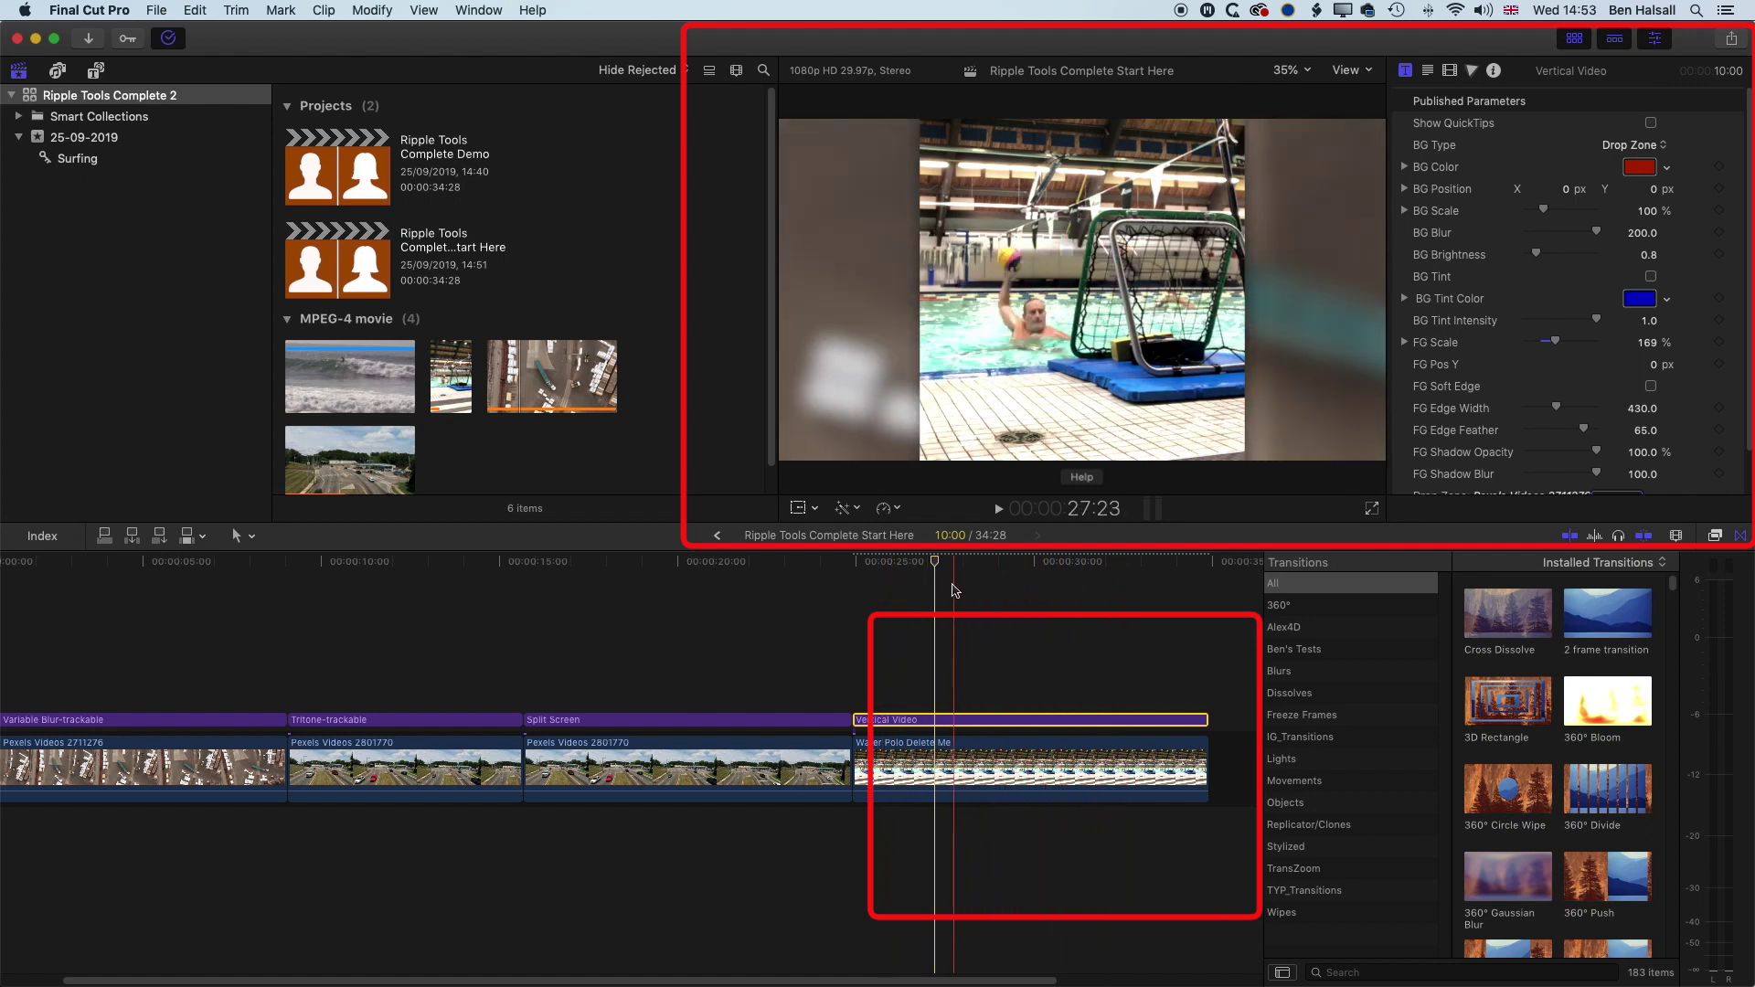
scroll(1559, 343, "down", 1)
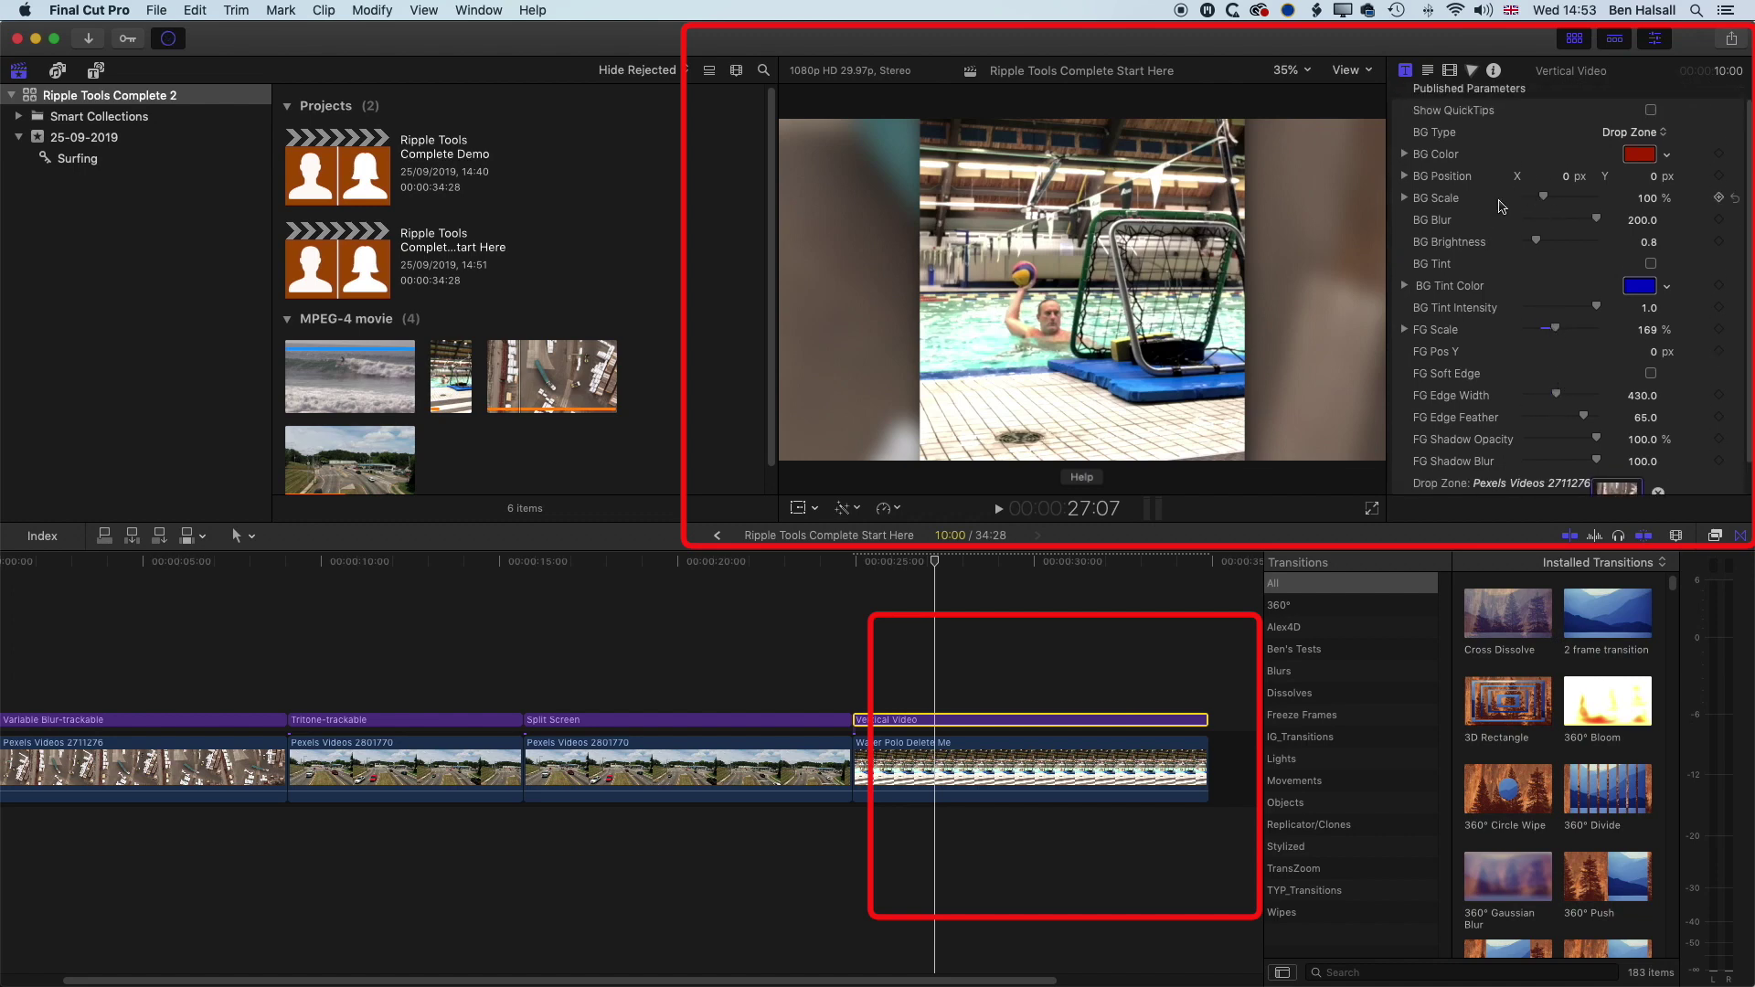
left_click_drag(1599, 222, 1540, 203)
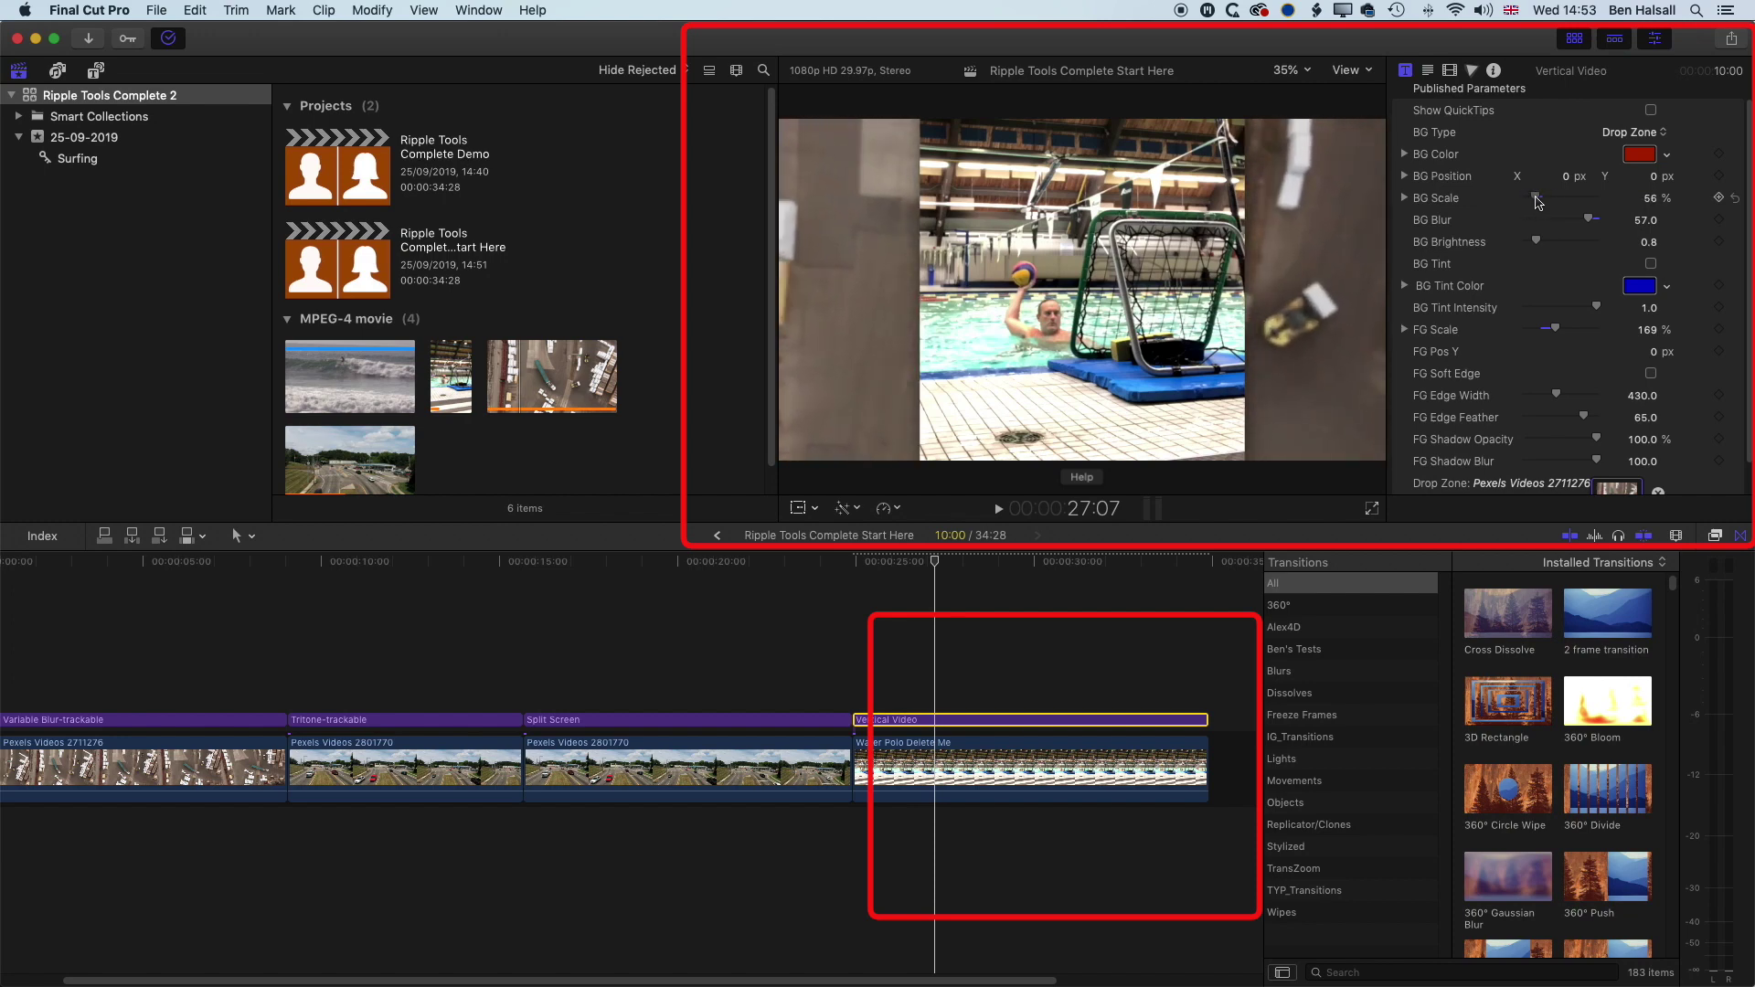
left_click(1651, 264)
left_click_drag(1652, 307, 1609, 307)
Review the titled clips by playing the project, and restart playback from the beginning
left_click(869, 562)
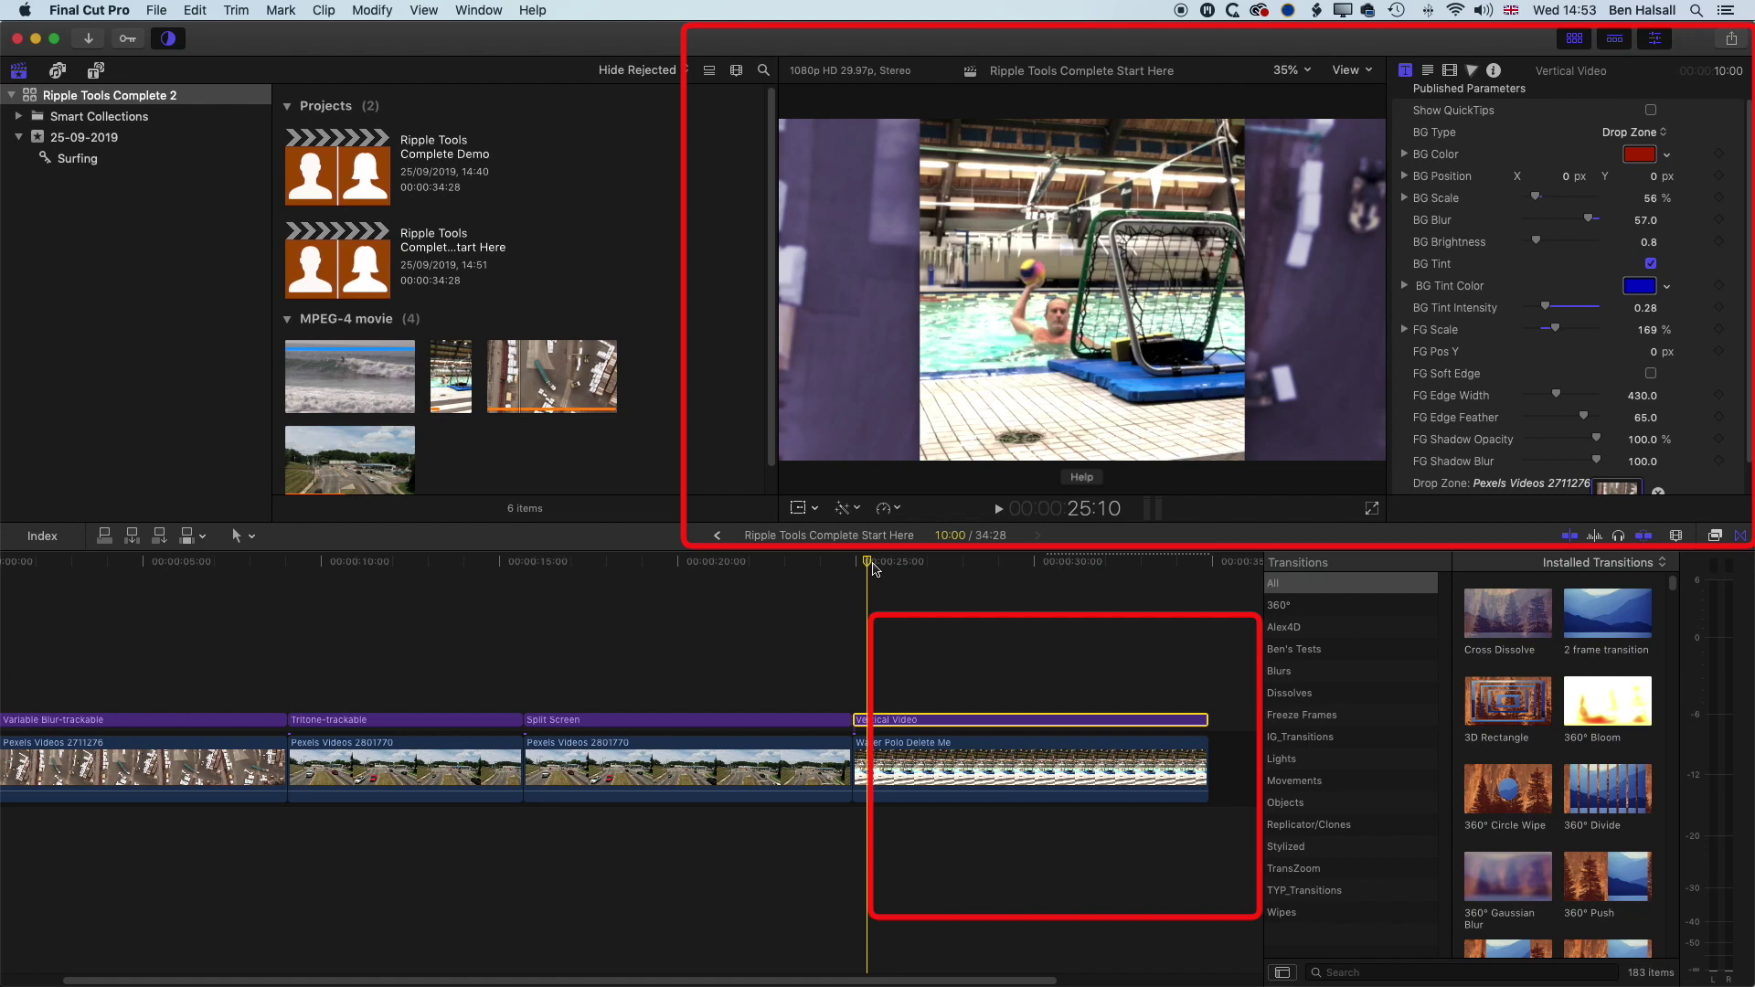
left_click(166, 562)
scroll(306, 584, "left", 3)
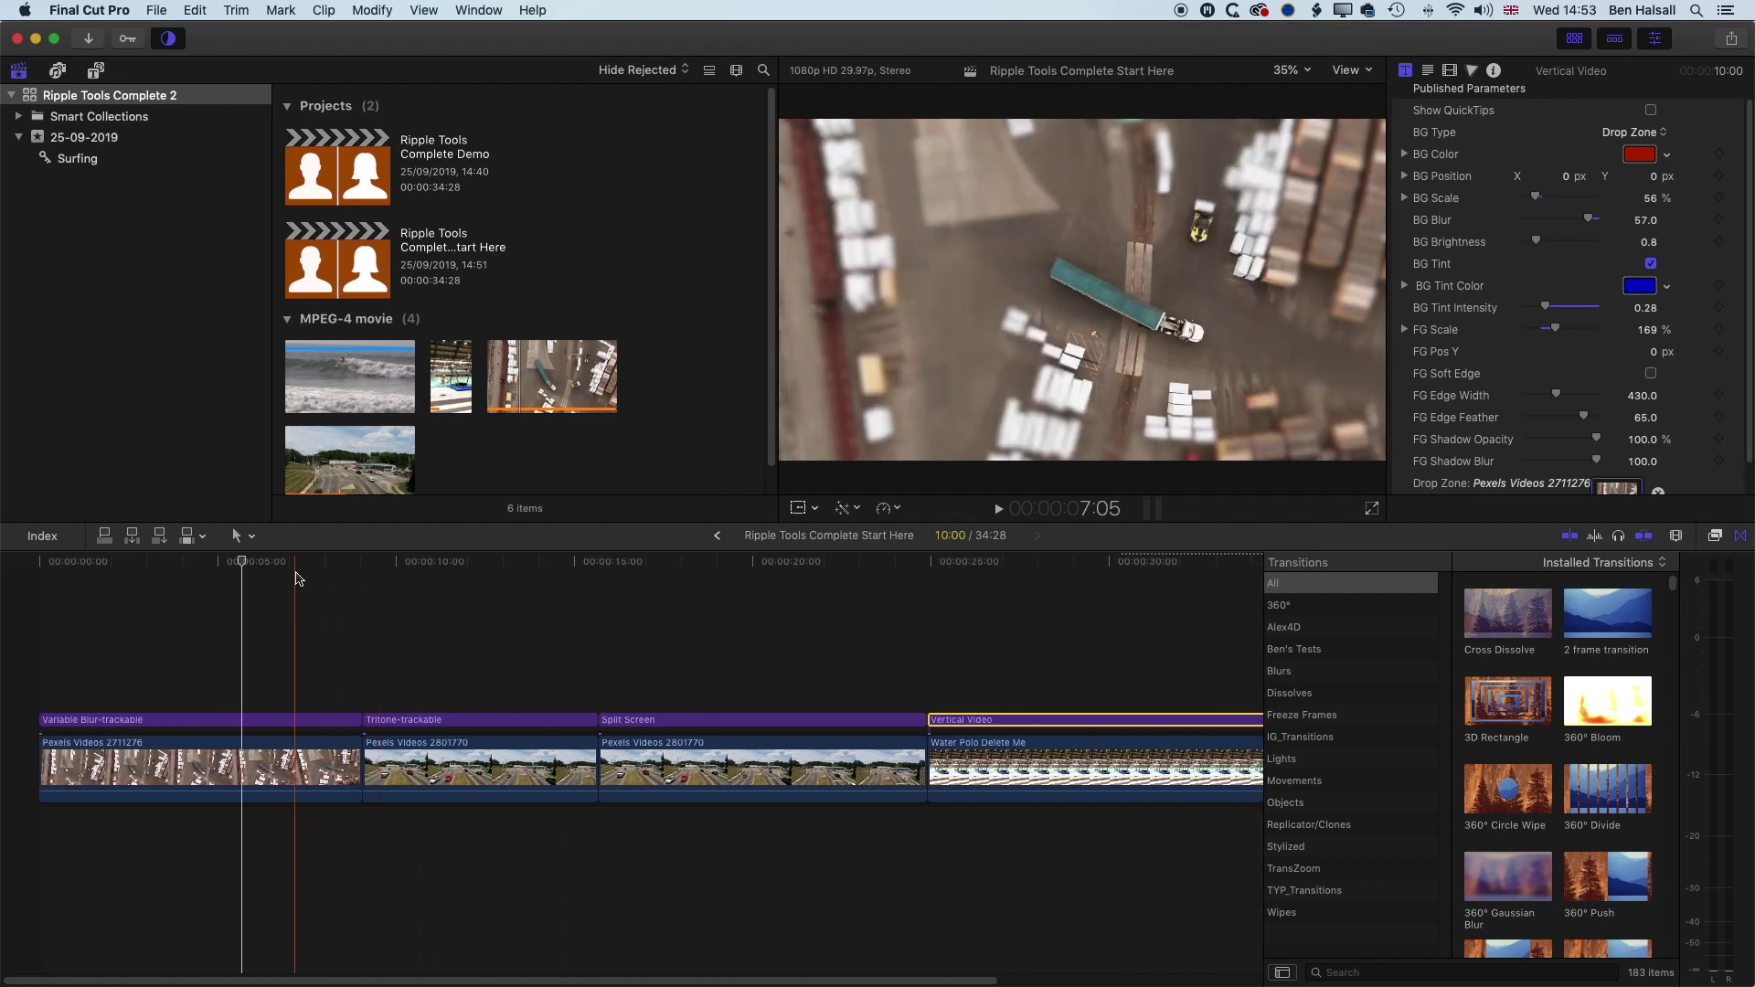
key("space")
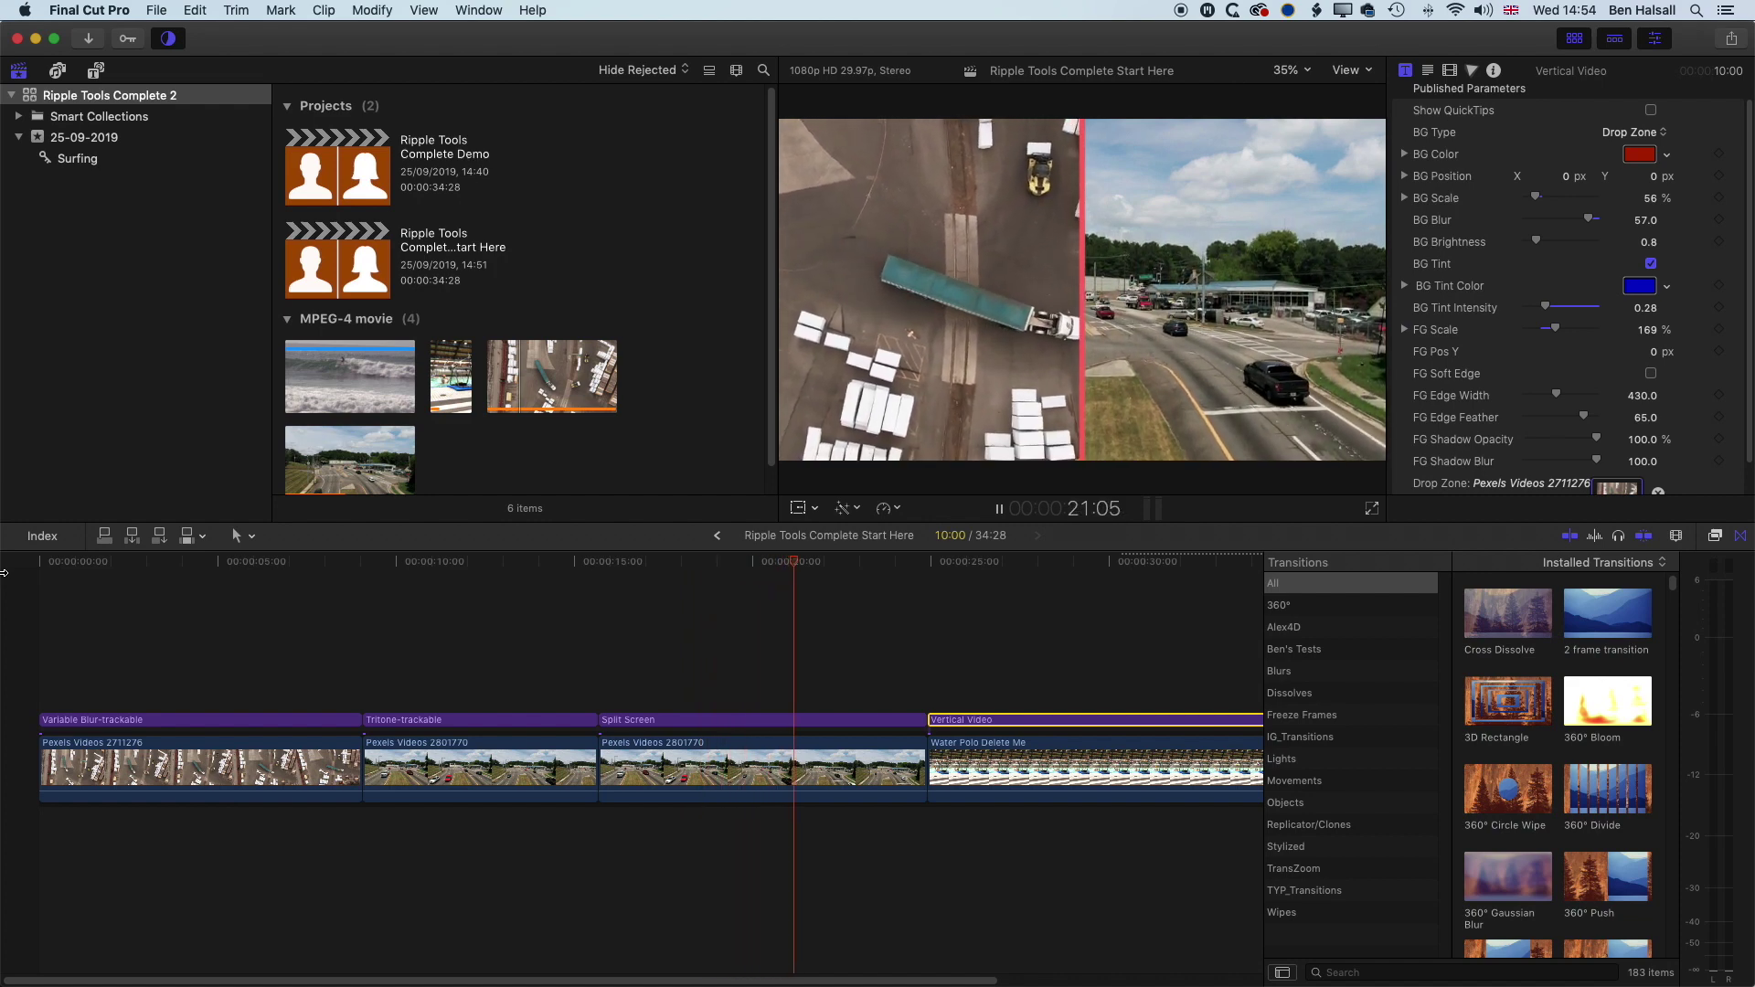
key("Home")
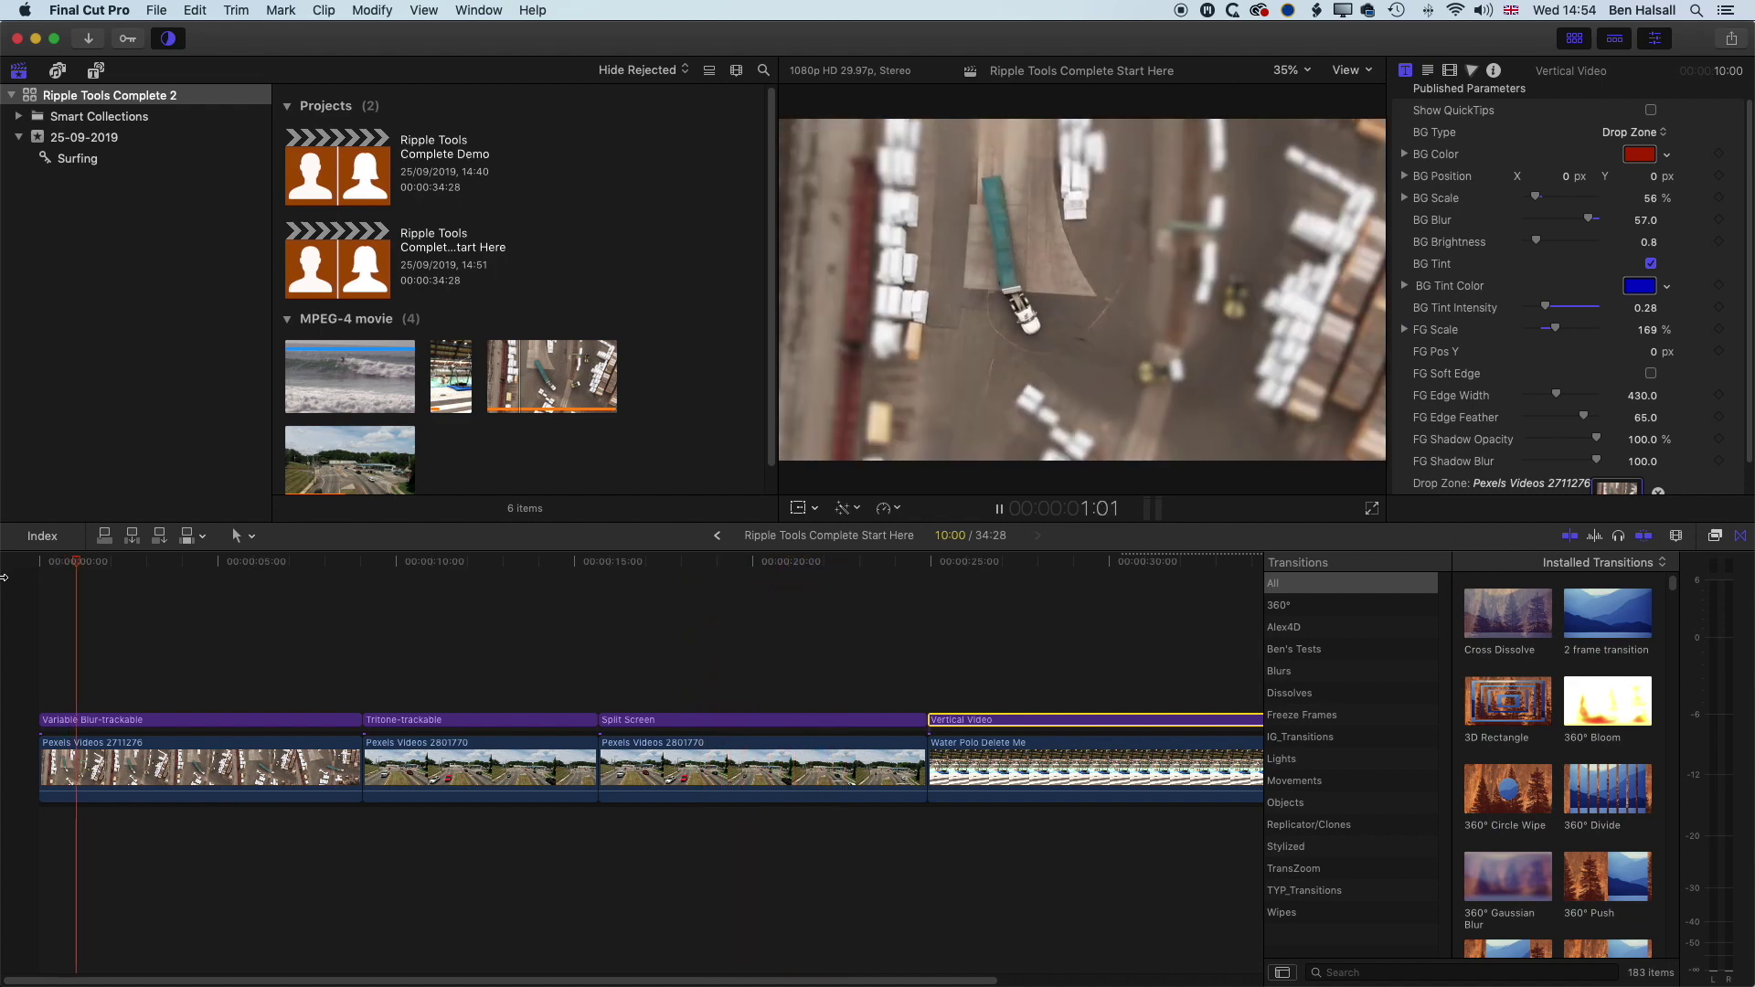